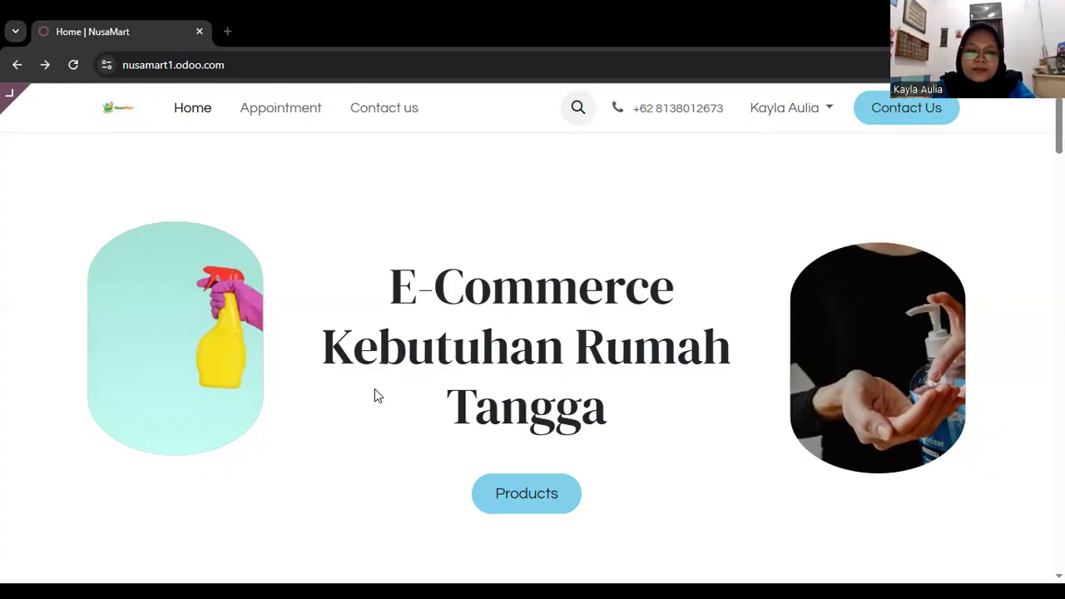
Go from the website to the Odoo app home and open the product list in Inventory.
click(10, 98)
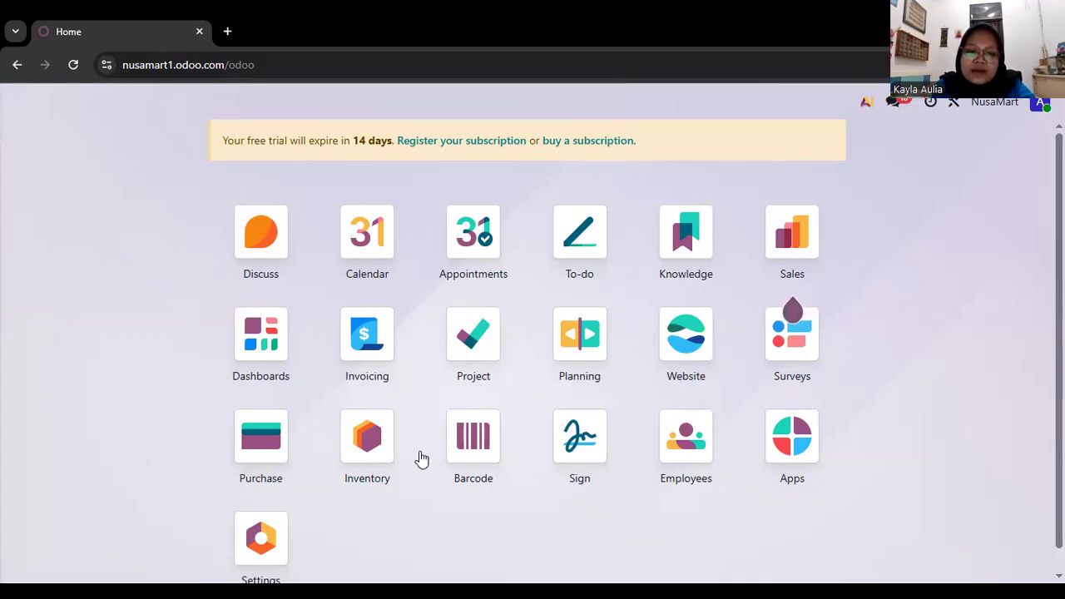
click(378, 437)
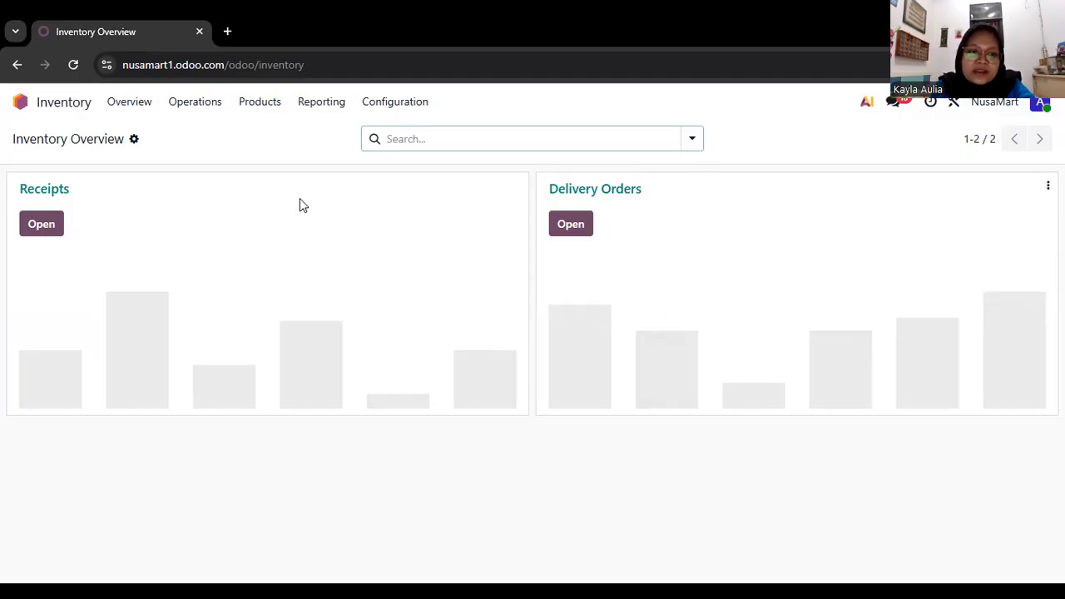
click(270, 113)
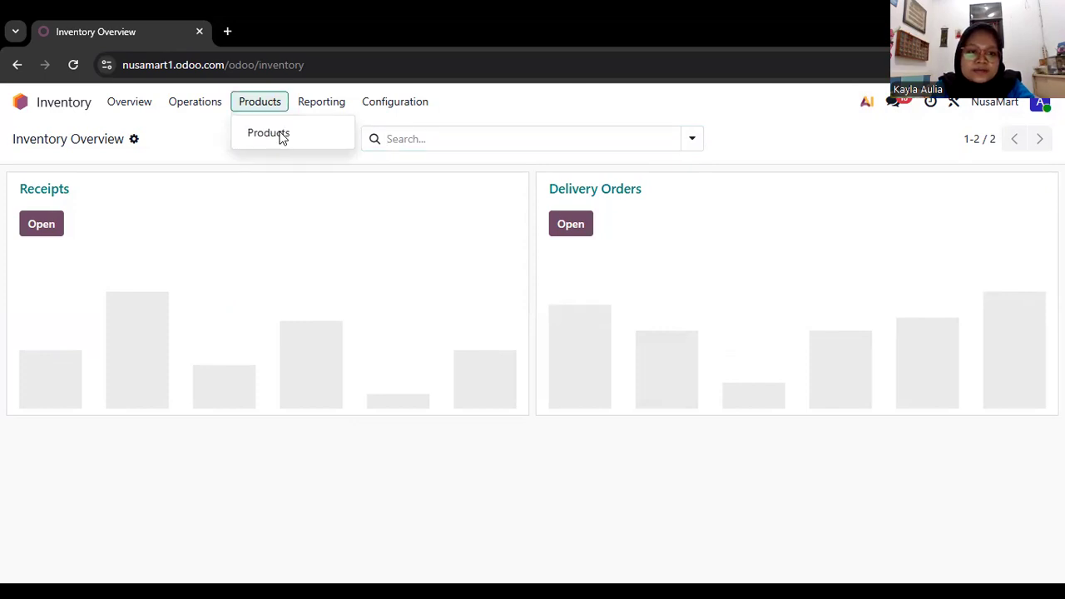
click(280, 139)
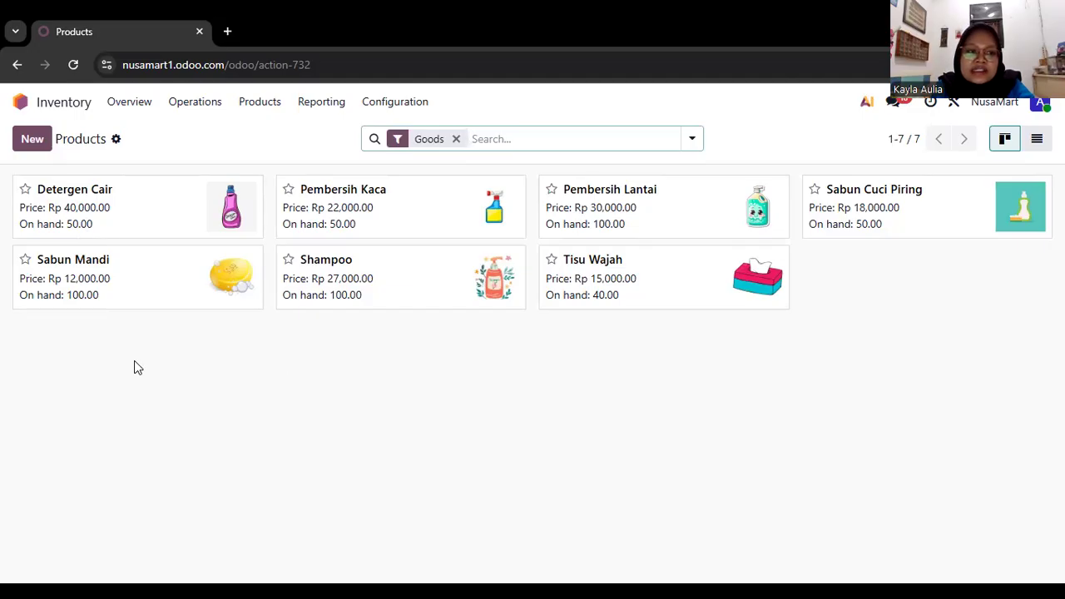
Create a new product named Tisu Toilet and assign it the pngtree-tissue-roll PNG image from Downloads.
click(34, 141)
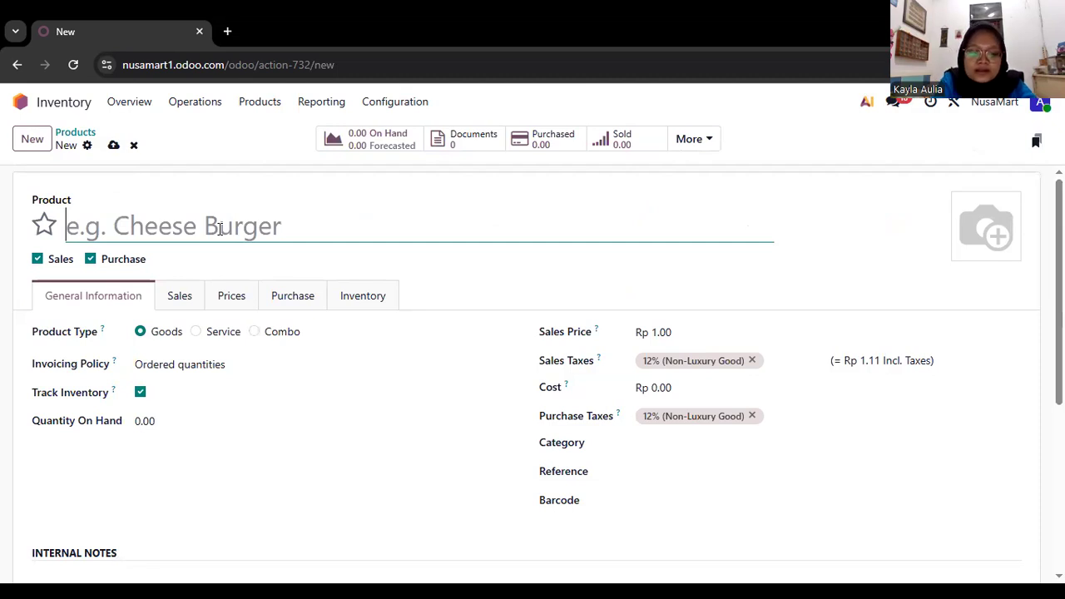
text(Tisu R)
key(BackSpace)
text(T)
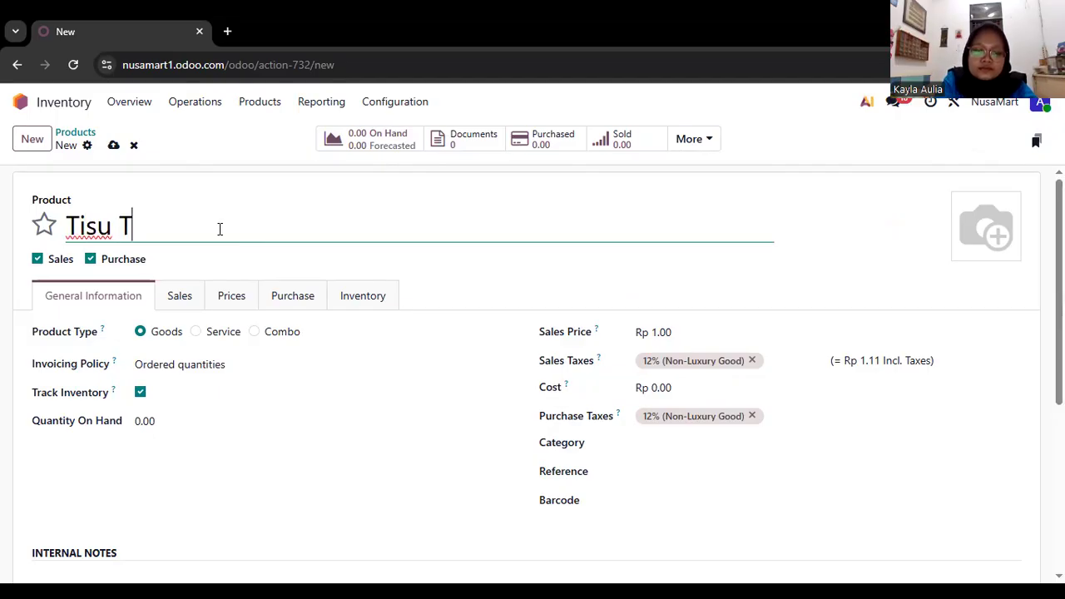
text(oilet)
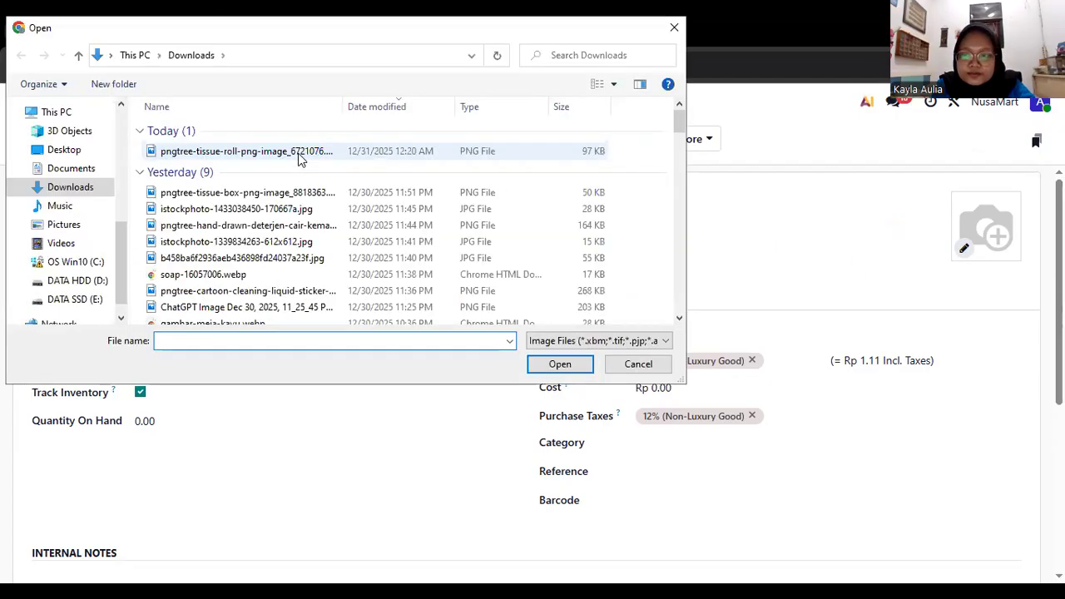
double_click(299, 158)
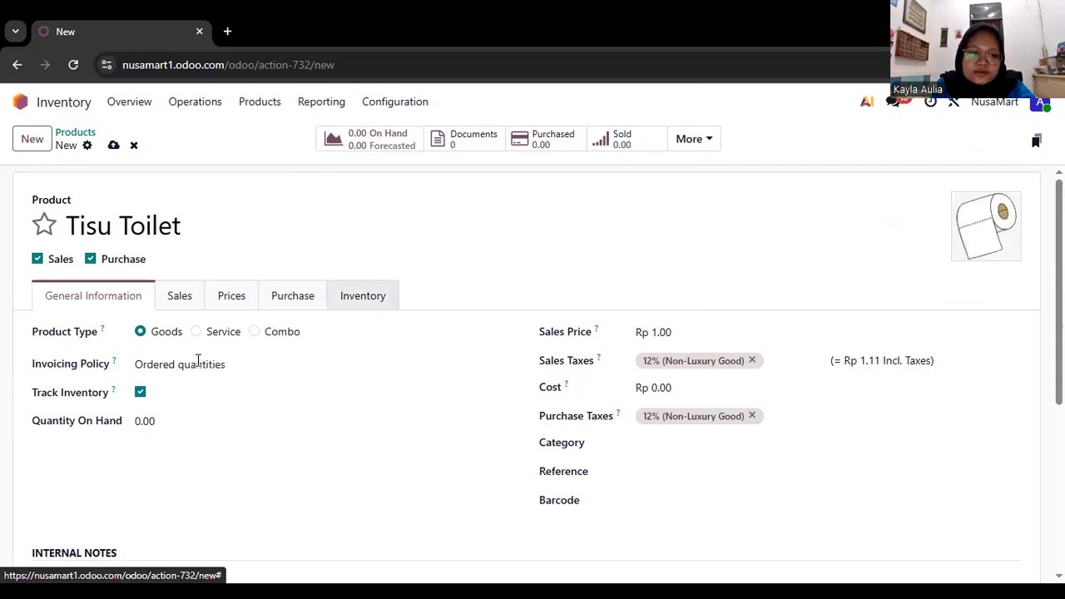
Set the product's quantity on hand to 10 and its sales price to Rp 8000.
click(188, 421)
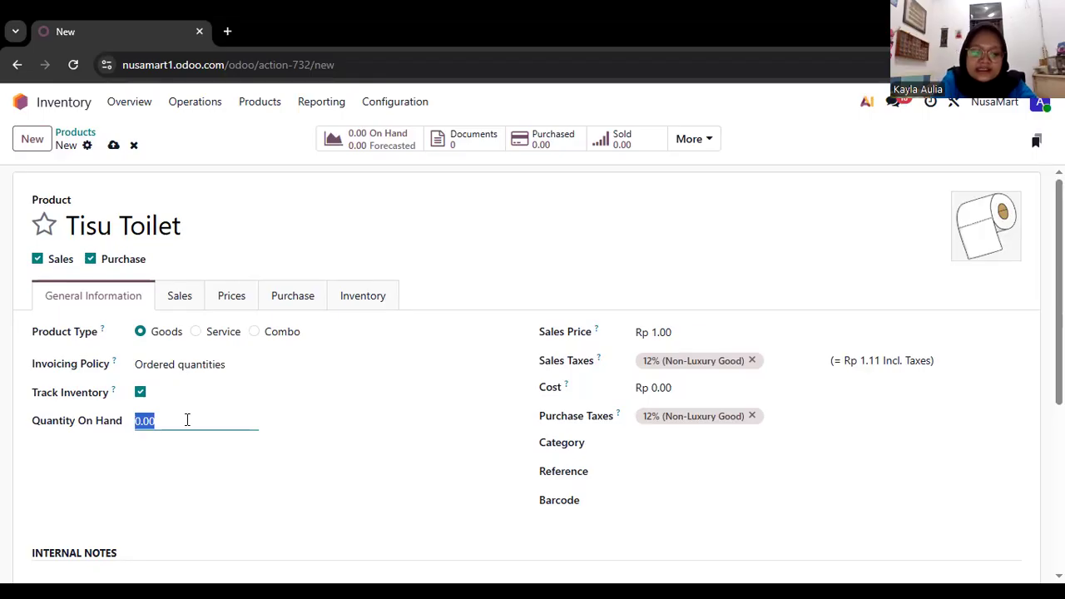
text(10)
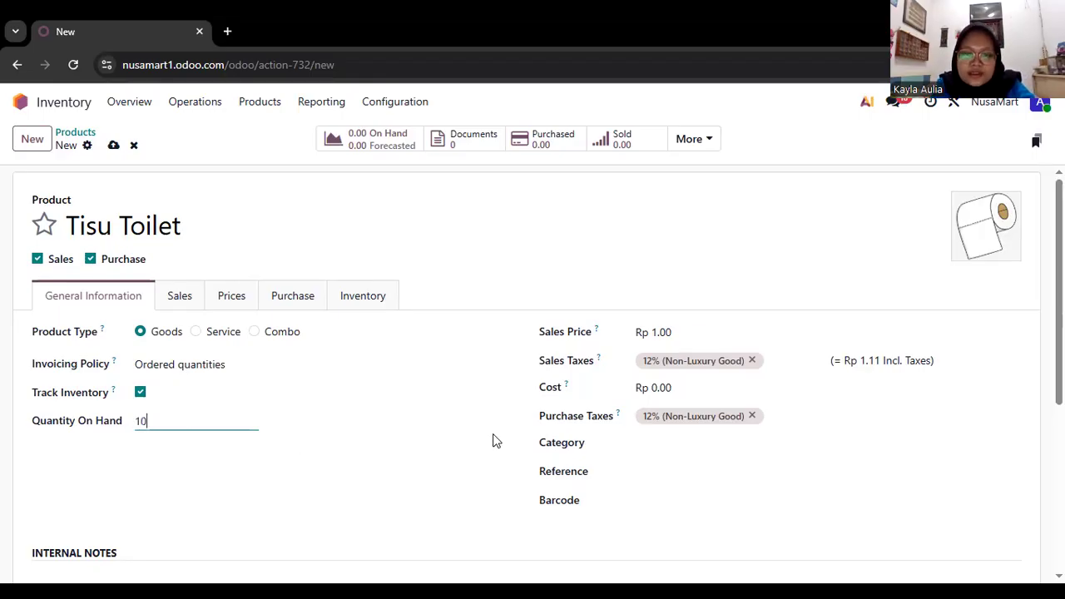
click(711, 372)
click(705, 332)
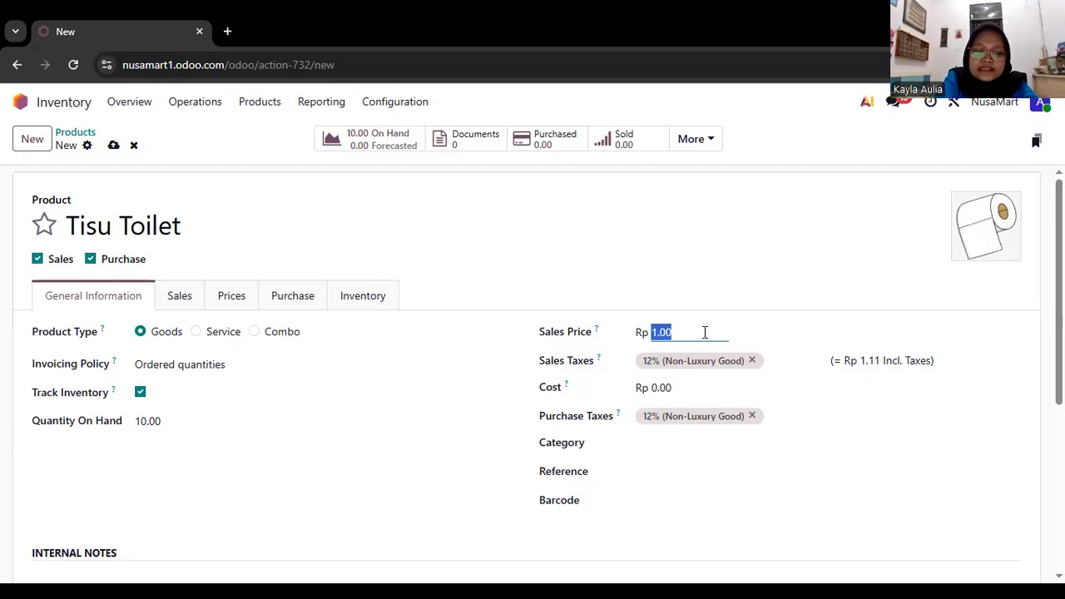
text(8000)
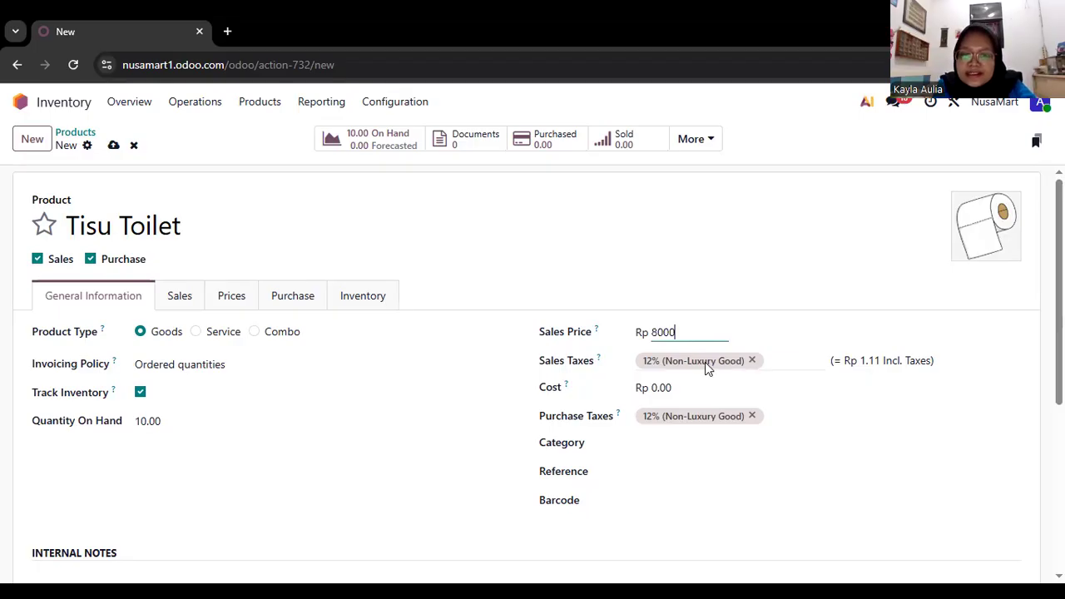
Replace the 12% (Non-Luxury Good) sales tax with 0%.
click(705, 362)
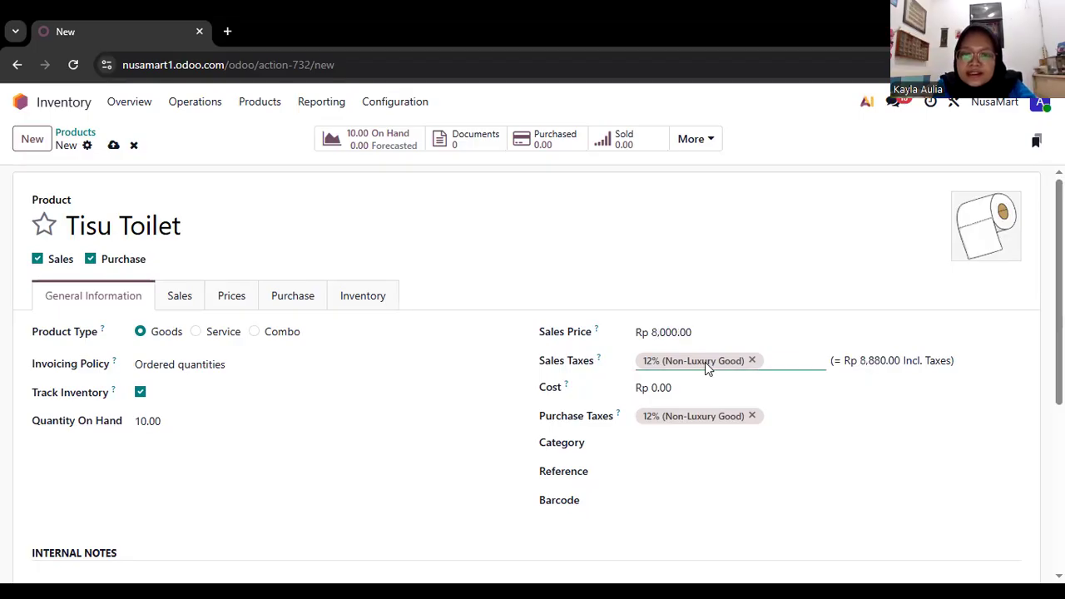
click(754, 360)
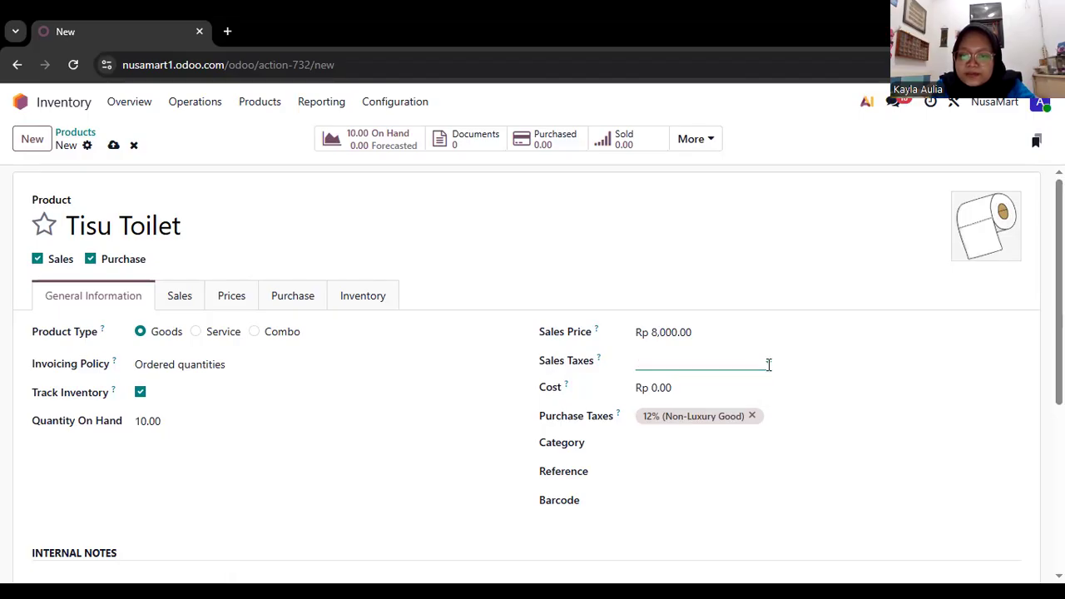
click(769, 365)
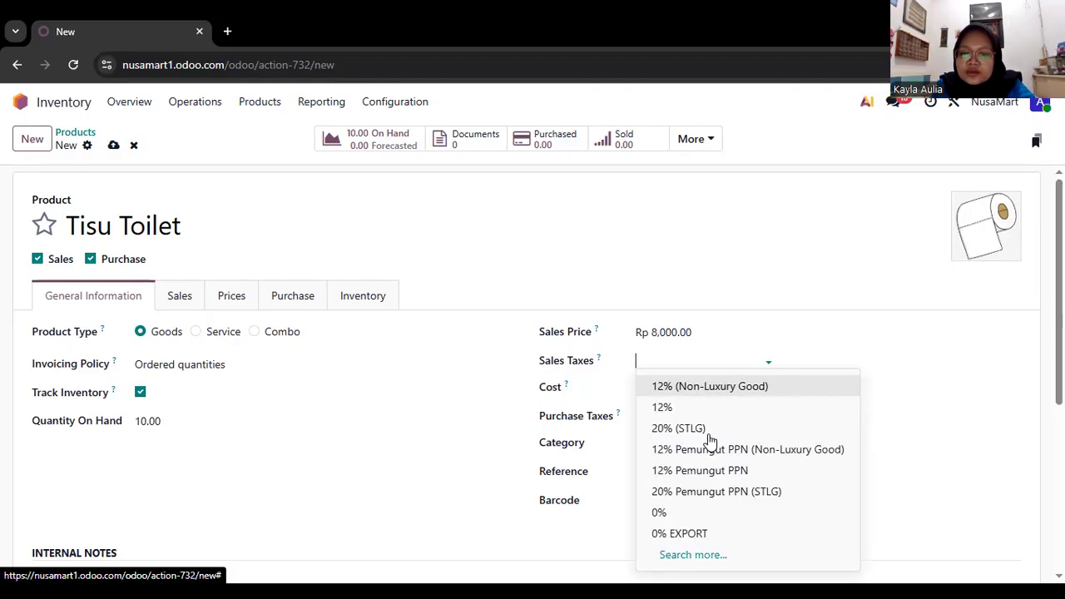
click(686, 515)
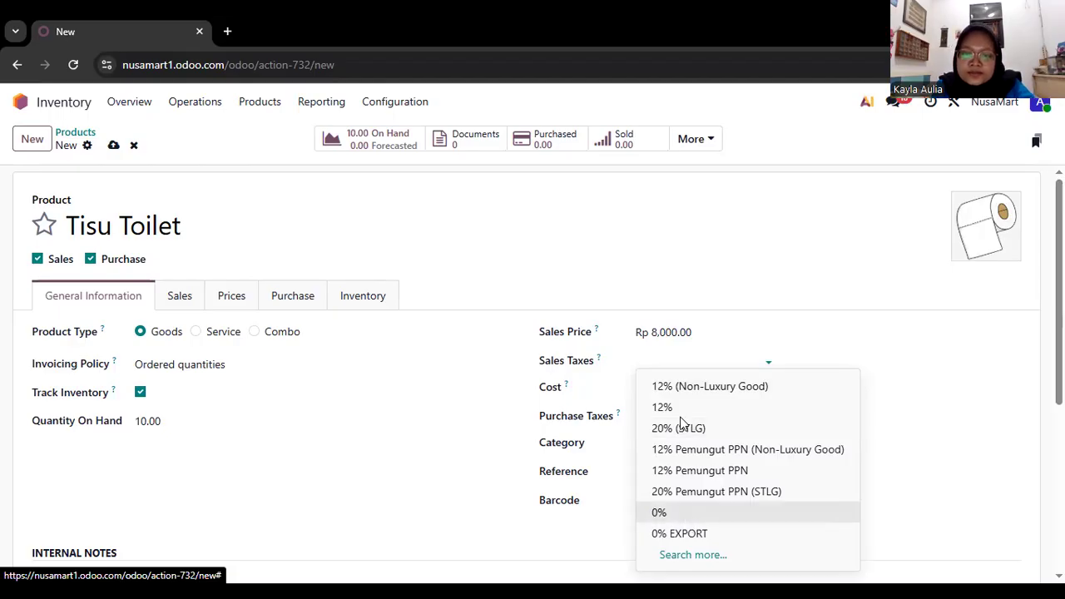
Set the product's cost to Rp 5000.
click(702, 389)
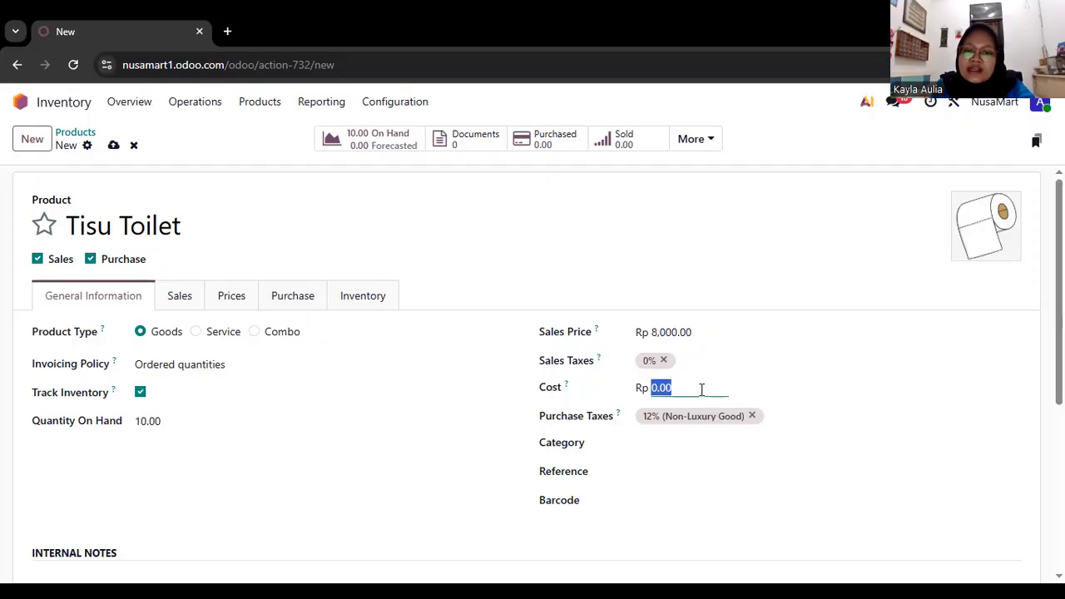
key(BackSpace)
text(5000)
Replace the 12% (Non-Luxury Good) purchase tax with 0%.
click(771, 409)
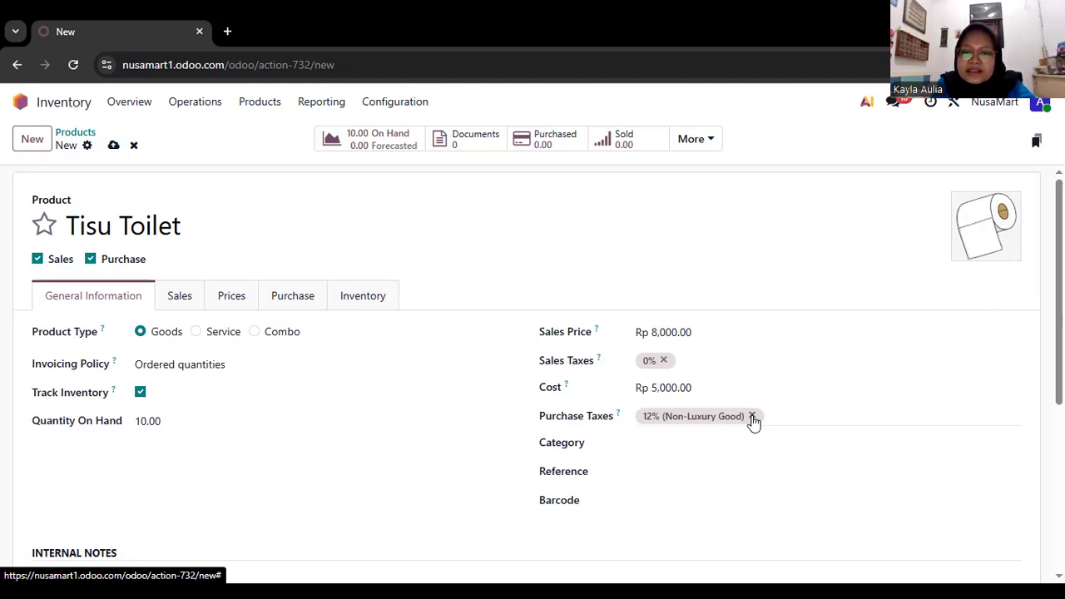
click(754, 417)
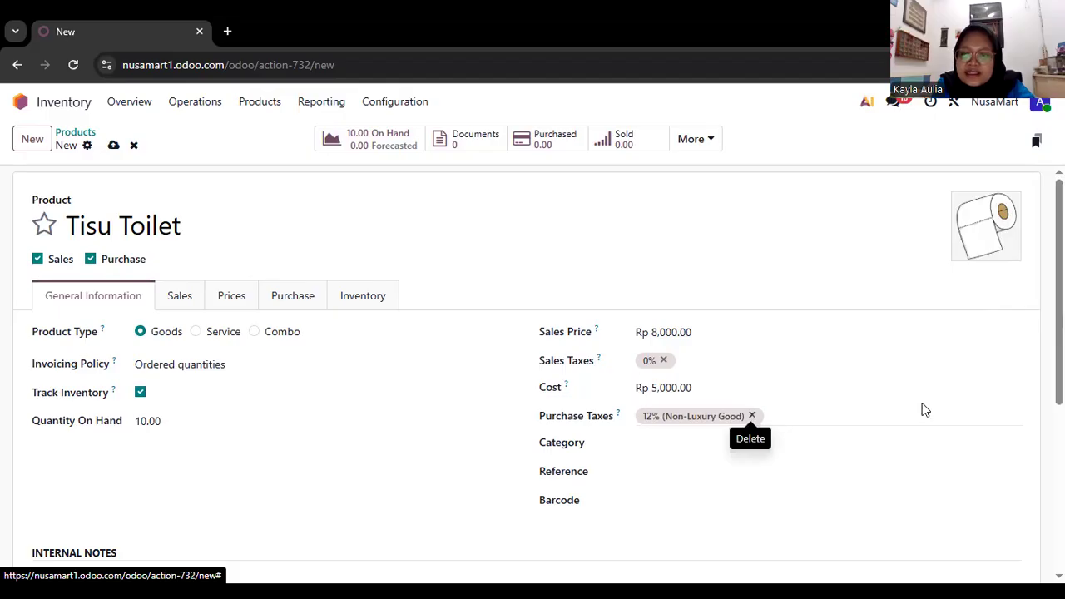
click(1017, 419)
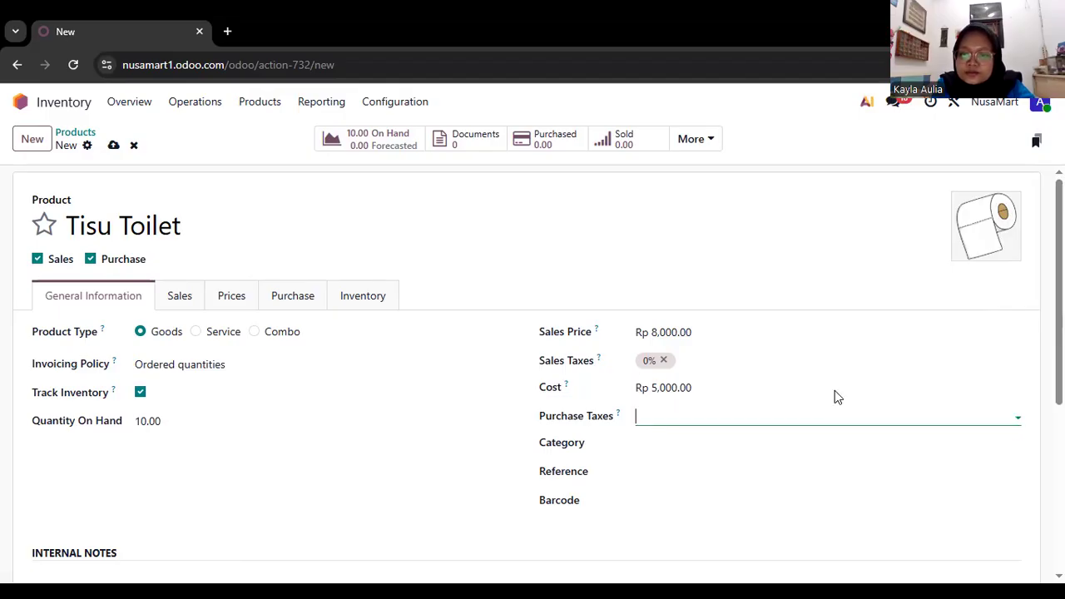
click(705, 287)
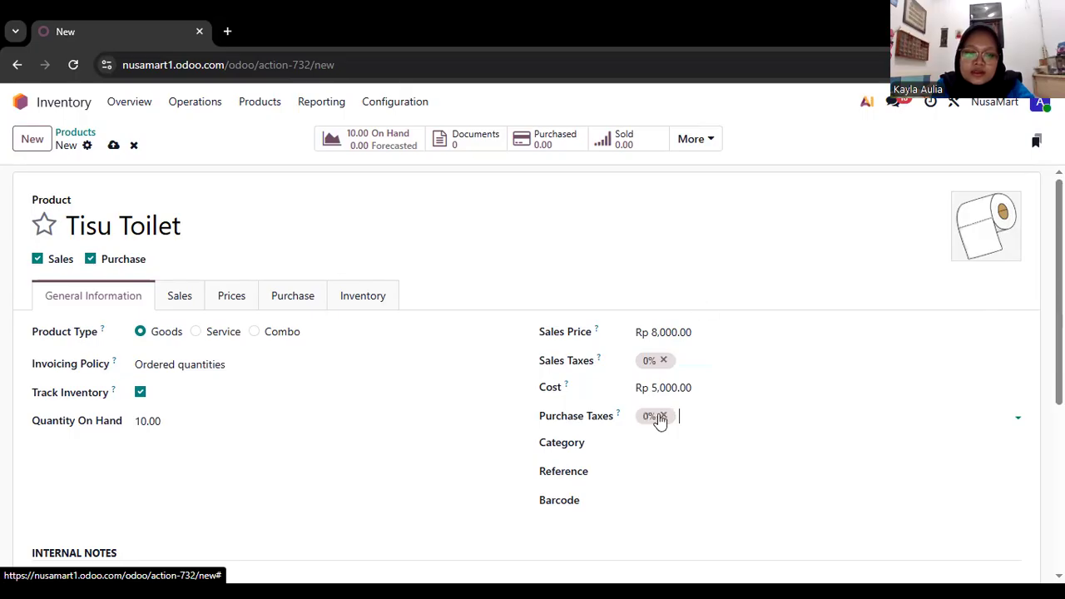
Assign the Goods category to Tisu Toilet, then save the product and return to the product list.
scroll(669, 321, down, 2)
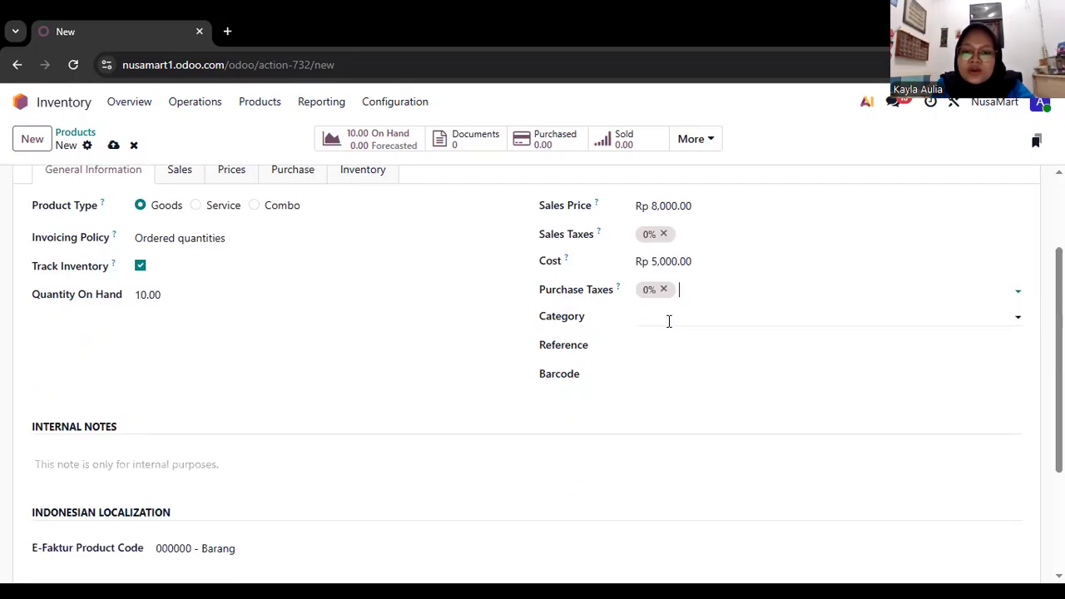
click(668, 320)
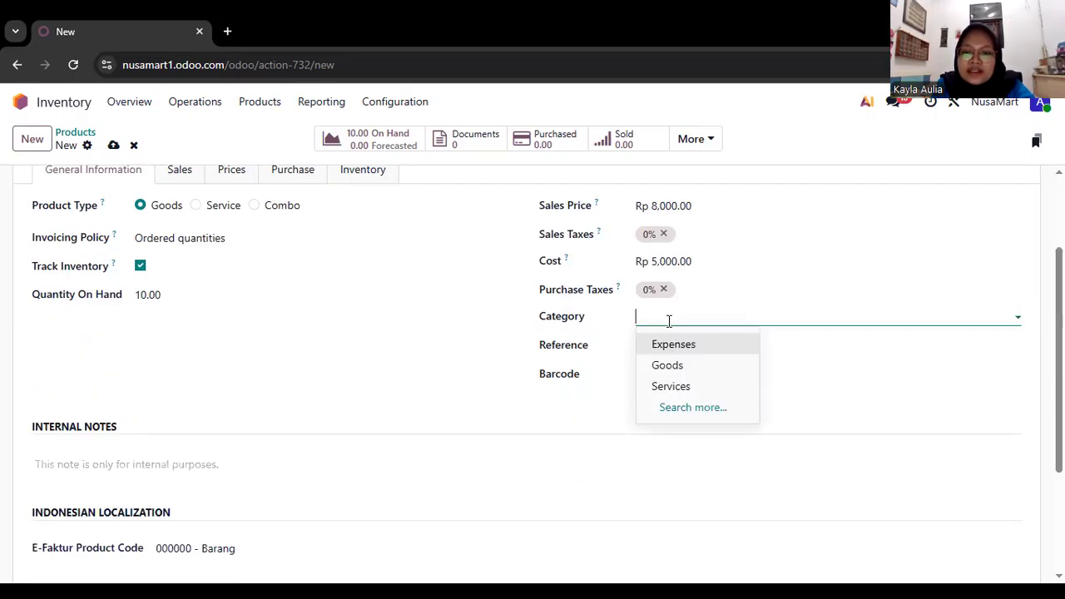
click(683, 368)
scroll(684, 367, down, 2)
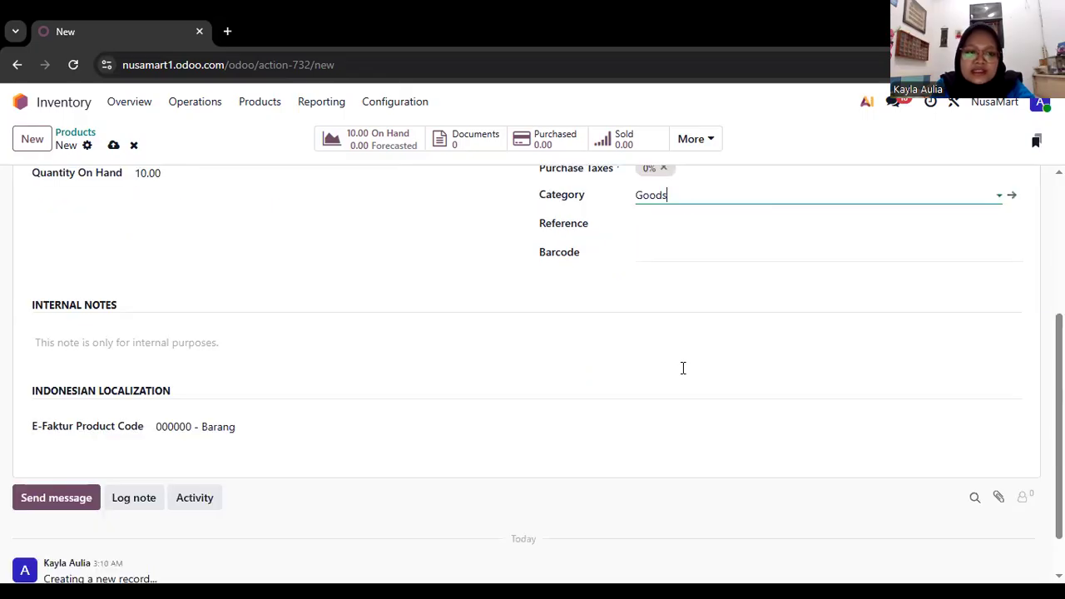
scroll(683, 367, up, 4)
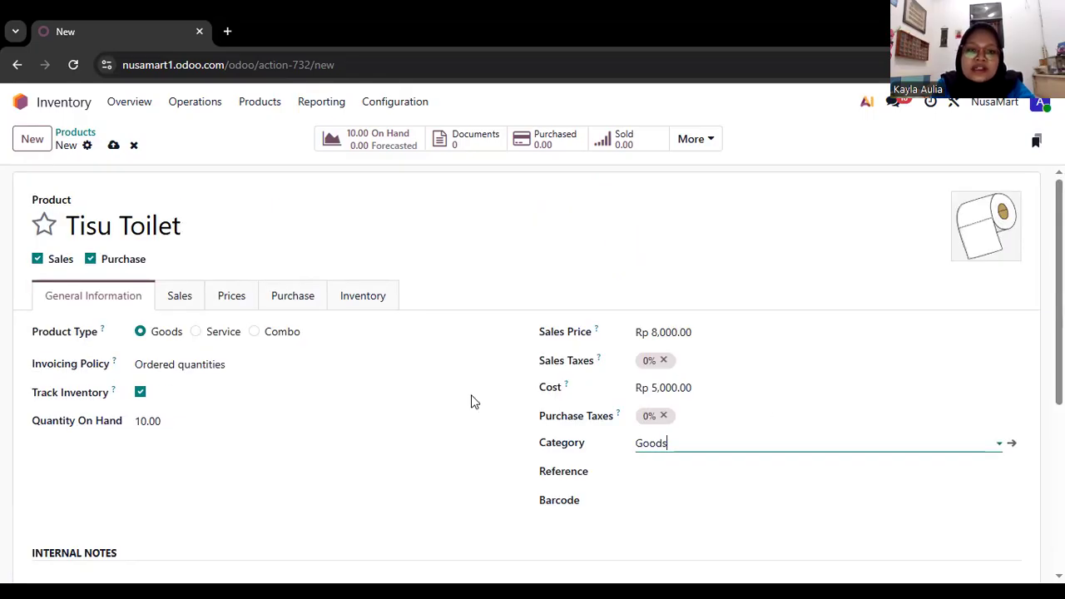
scroll(471, 402, left, 5)
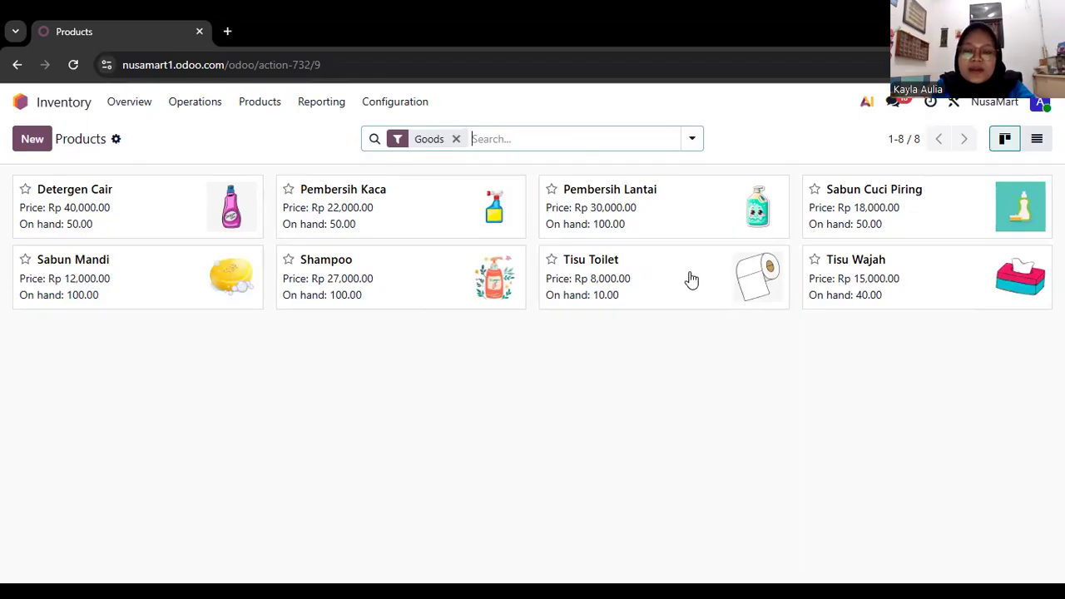
Return to the app home and open the vendor list in Purchase.
key(alt+Left)
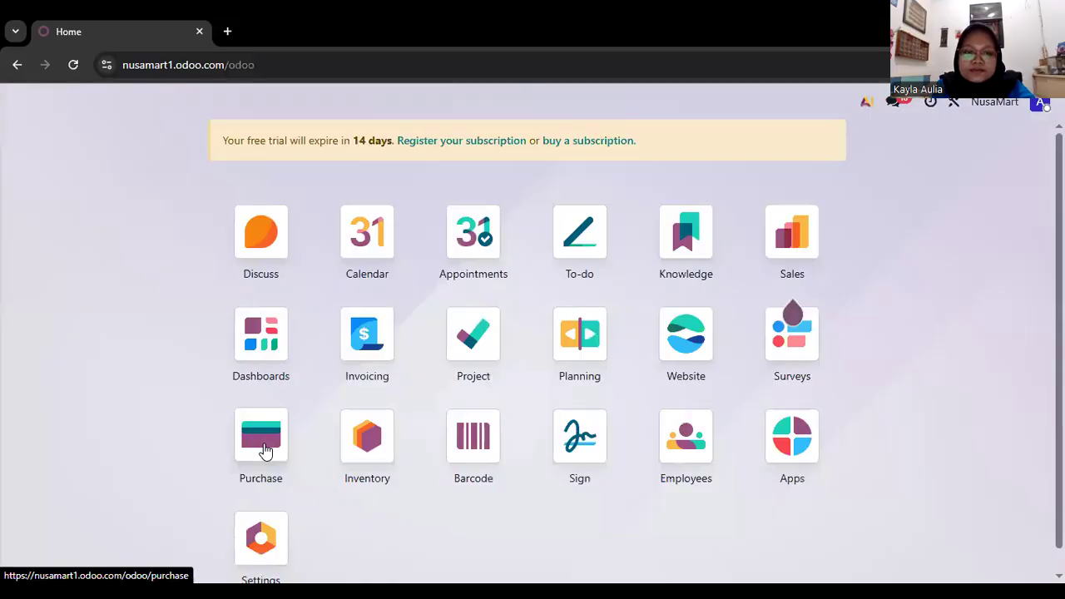
click(262, 437)
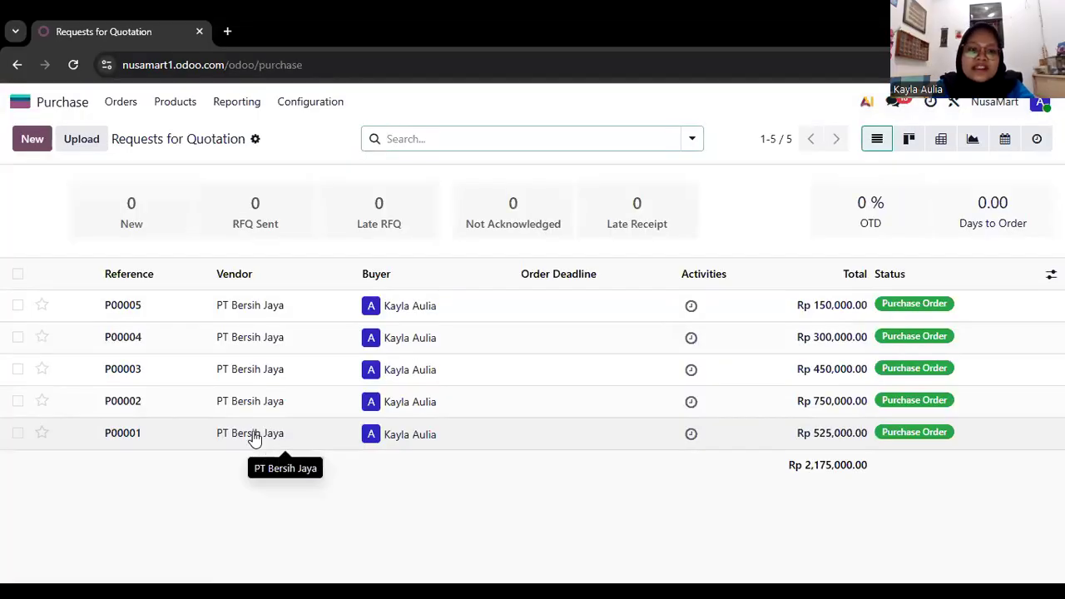
click(46, 143)
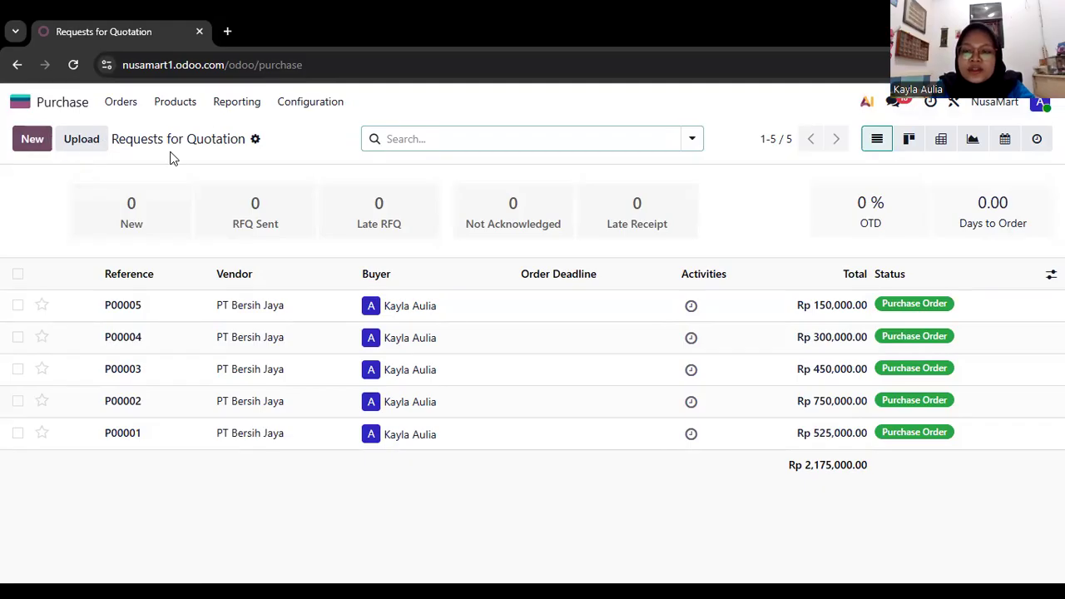
click(121, 107)
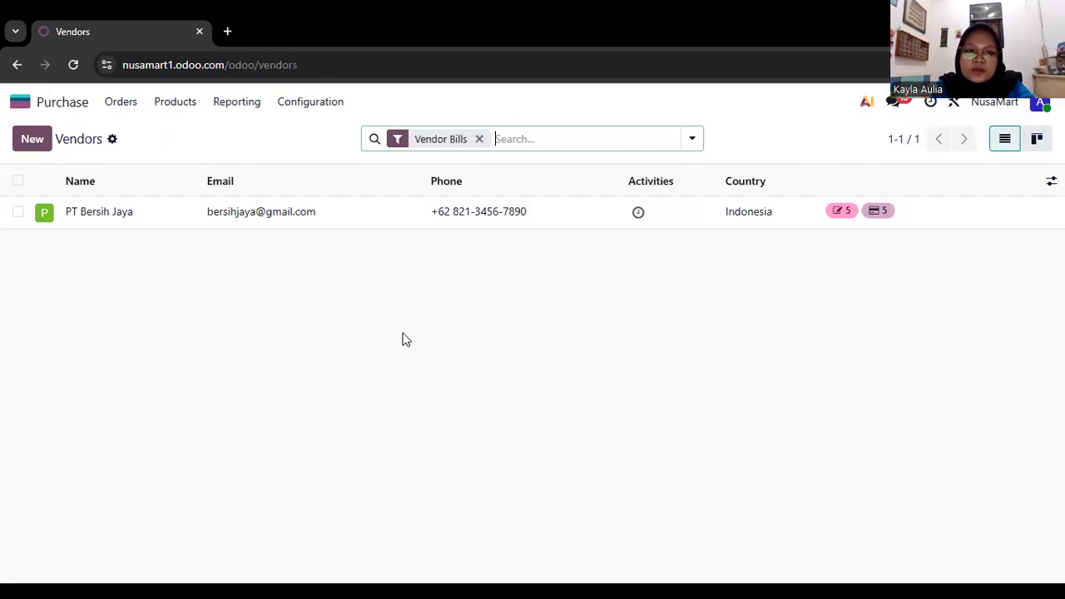
Start a new company vendor record and name it TisuJaya.
click(34, 148)
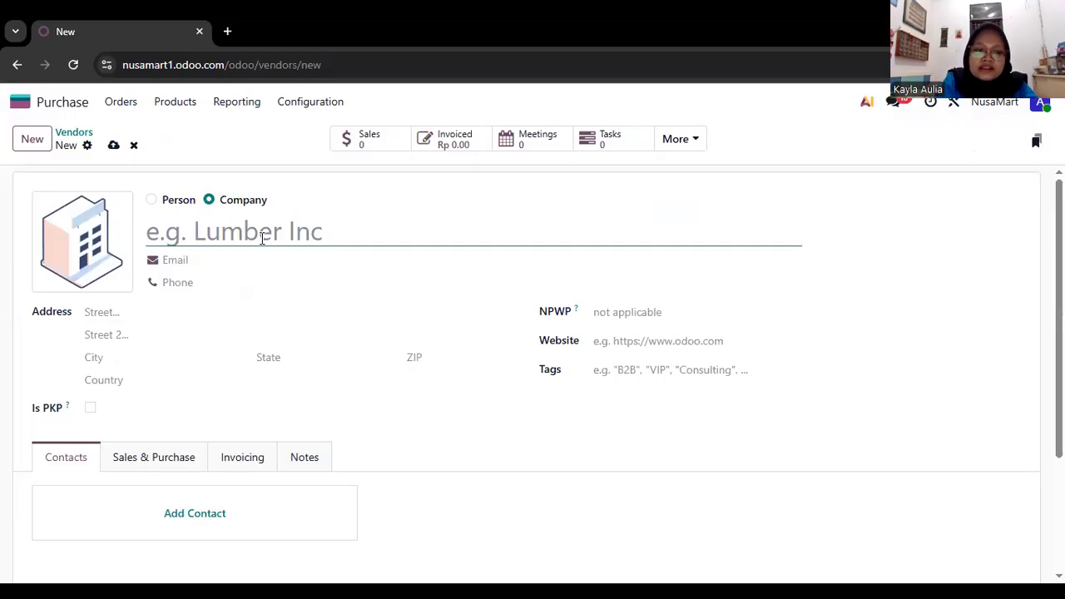
text(Tis)
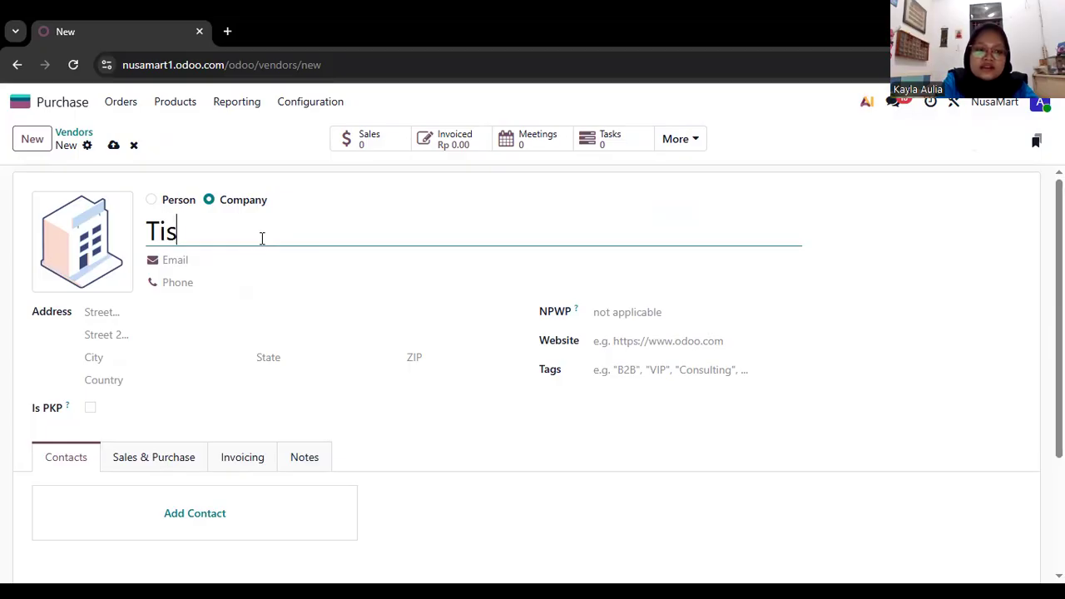
text(uJ)
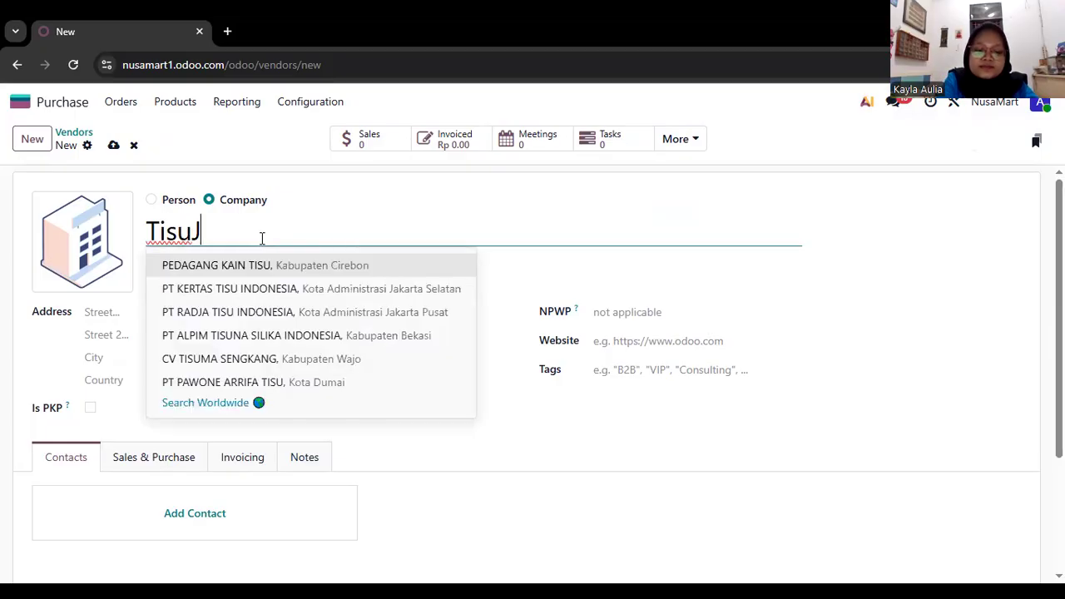
text(aya)
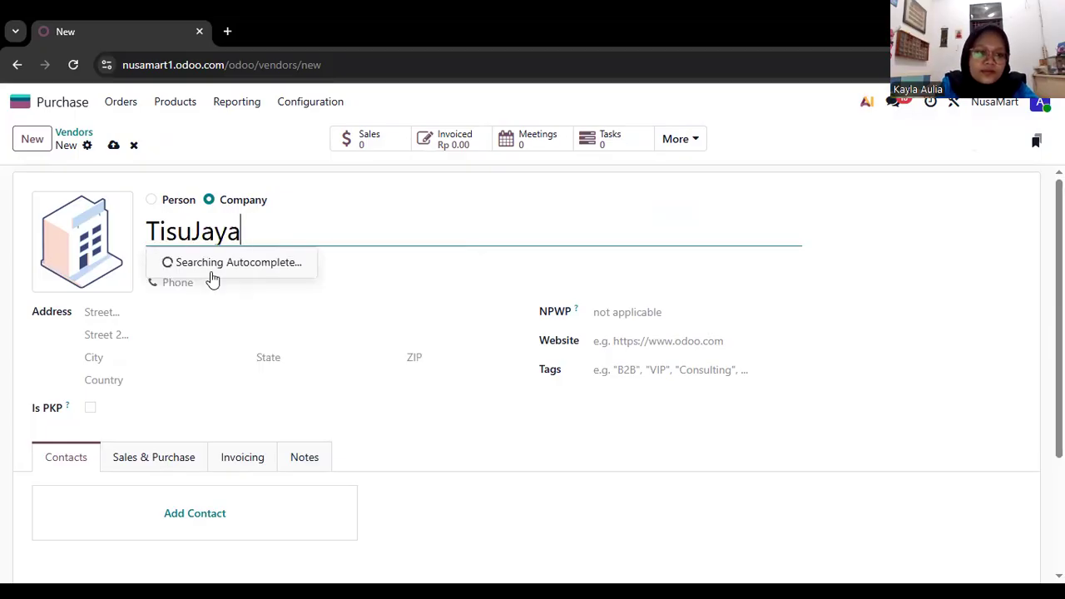
click(307, 258)
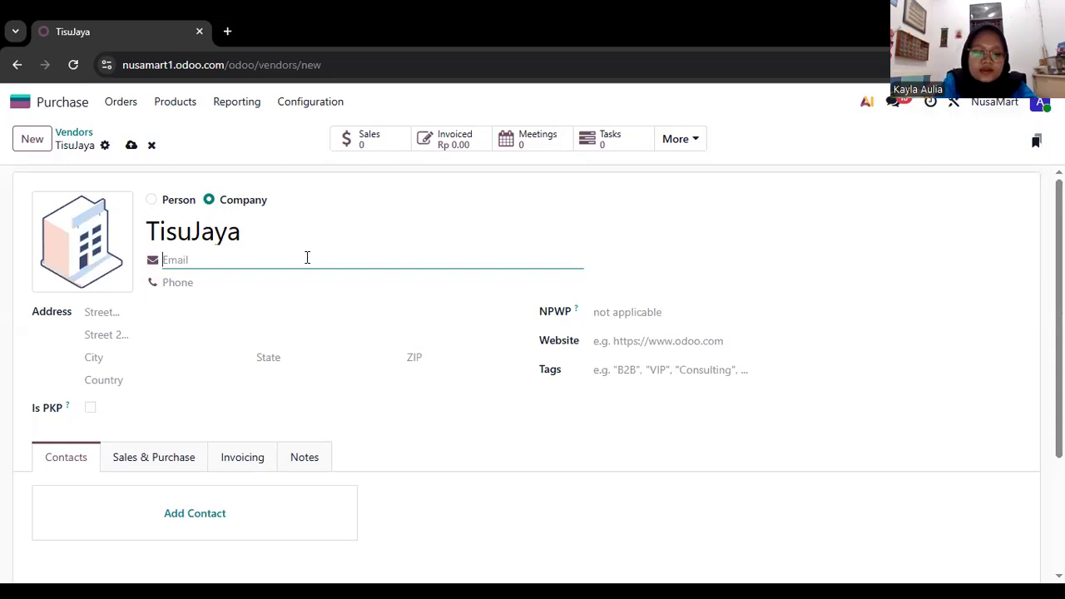
Enter the e-mail address in TisuJaya's vendor record.
text(T)
key(BackSpace)
Fill in the vendor's phone number.
click(197, 283)
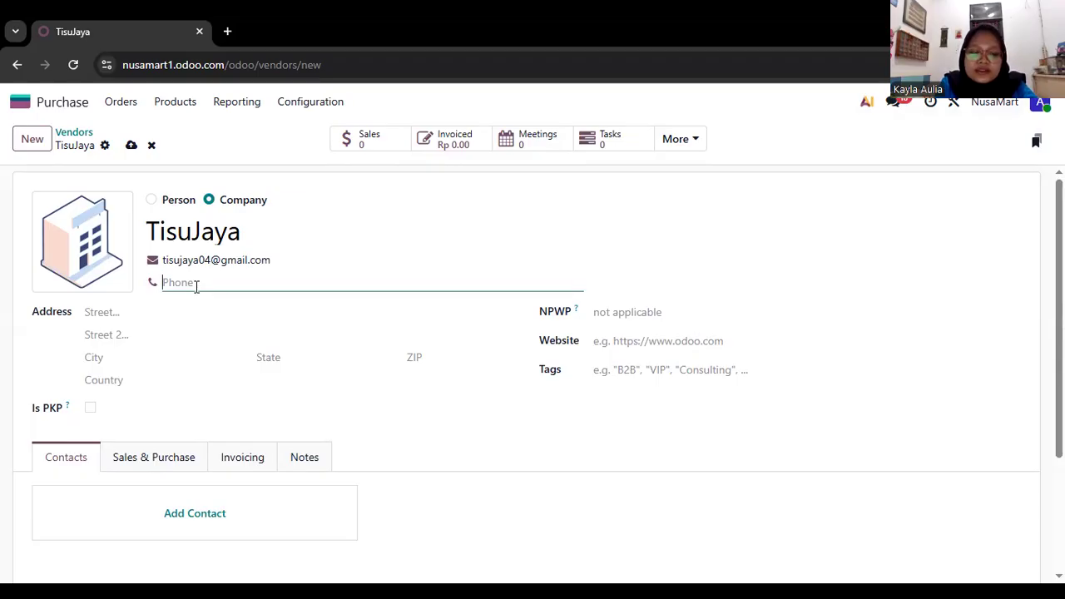
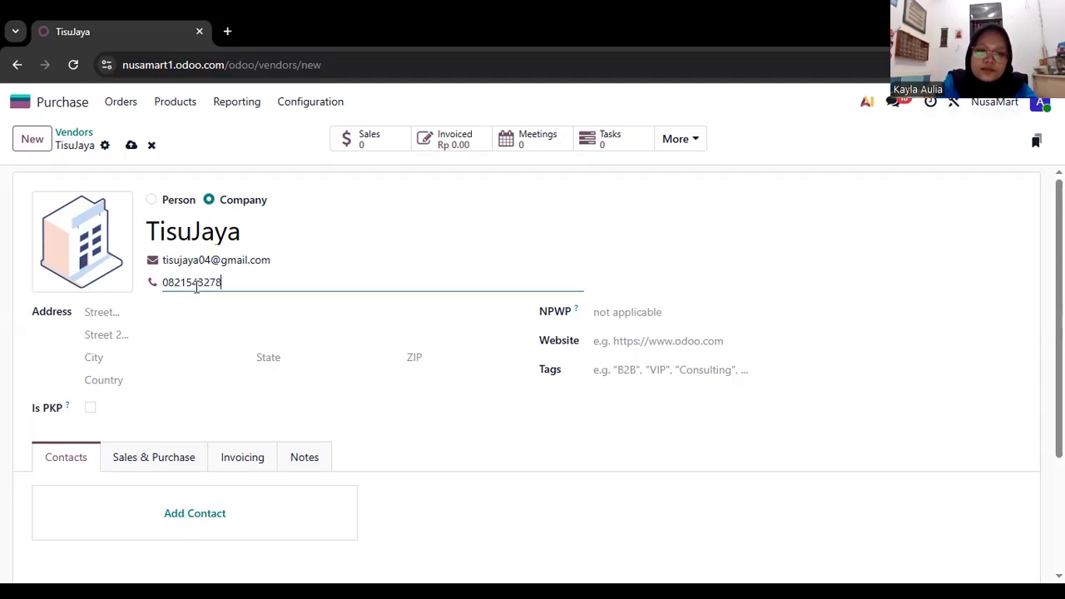
Enter the vendor's street on the first line of the address.
click(215, 313)
scroll(215, 313, down, 1)
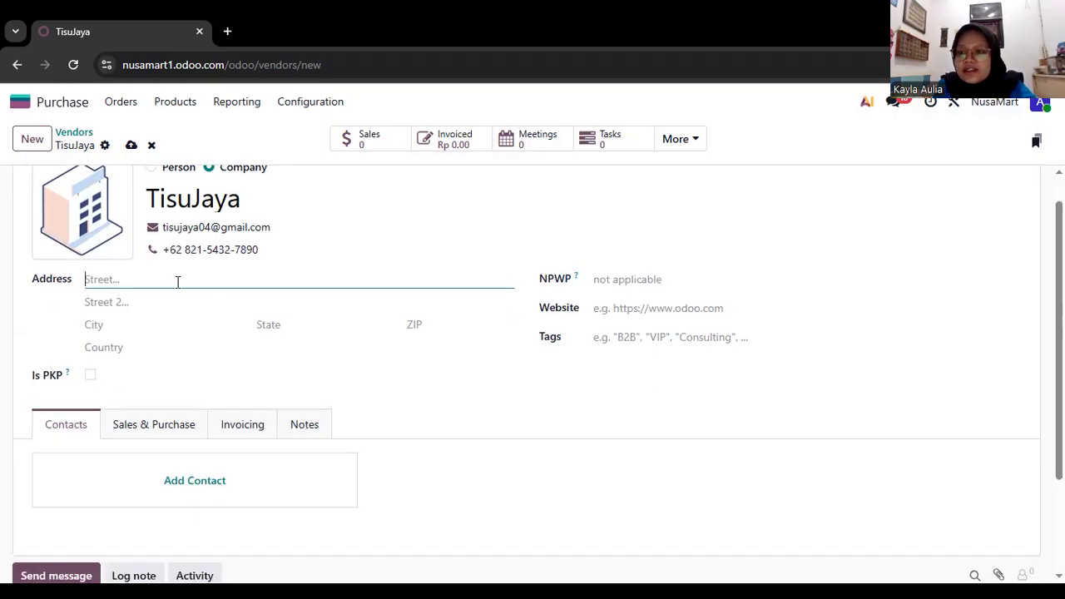
scroll(295, 337, up, 1)
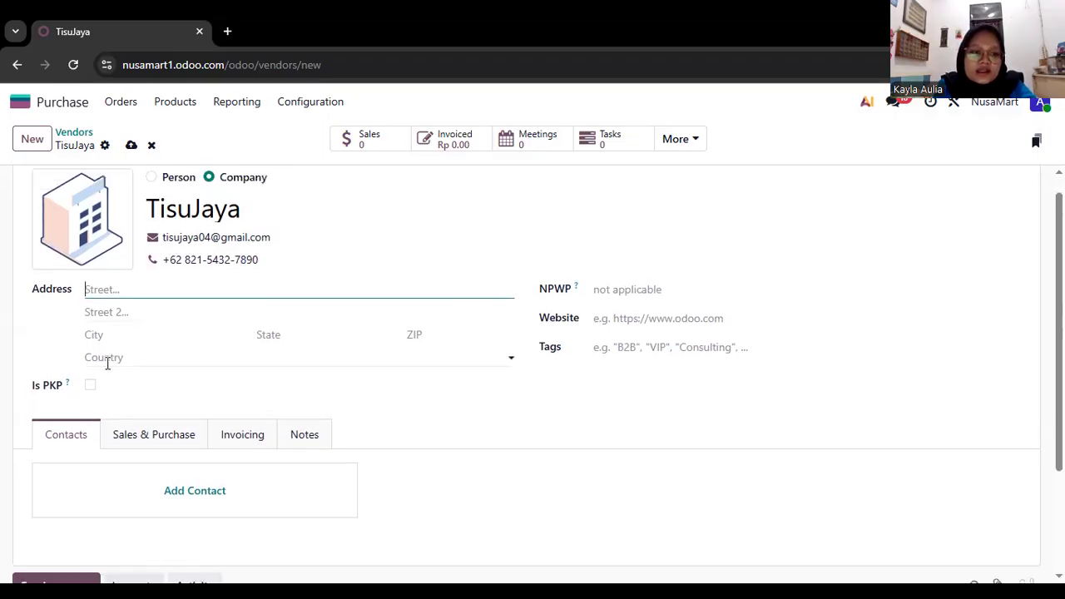
scroll(107, 362, up, 1)
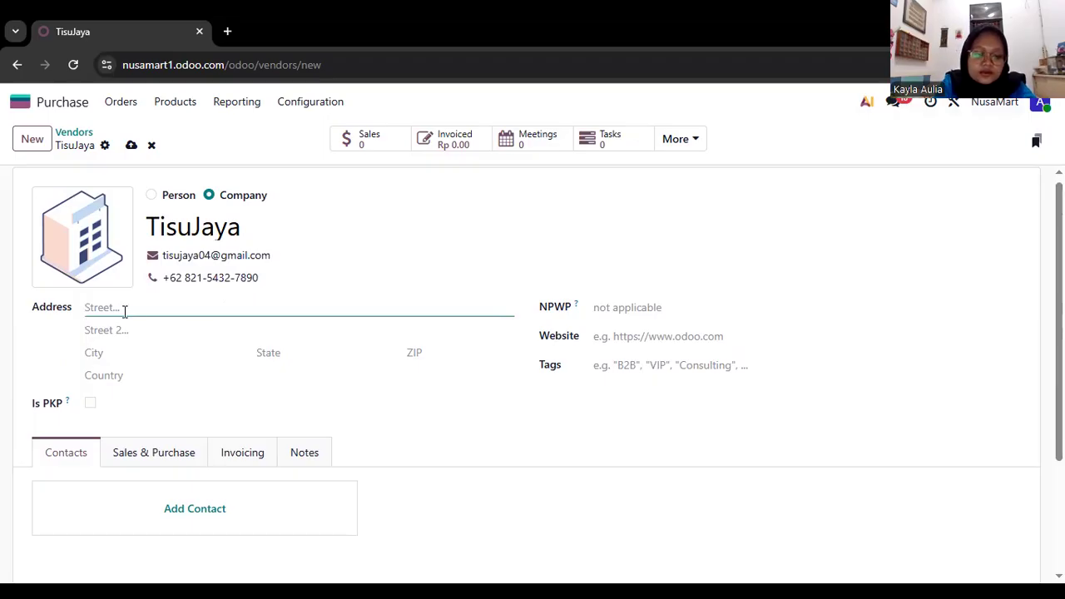
text(j)
key(BackSpace)
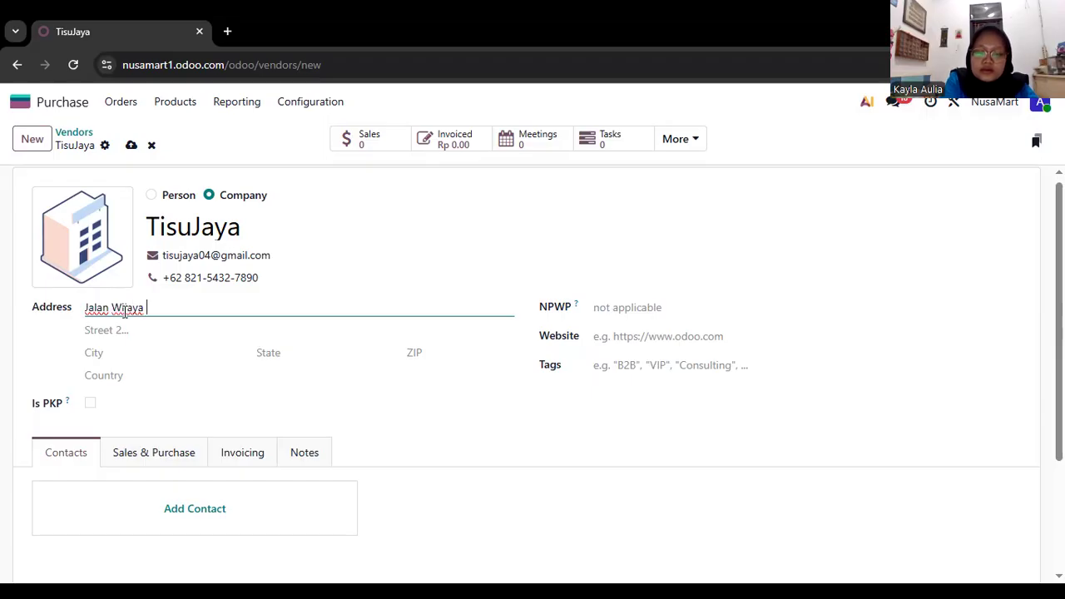
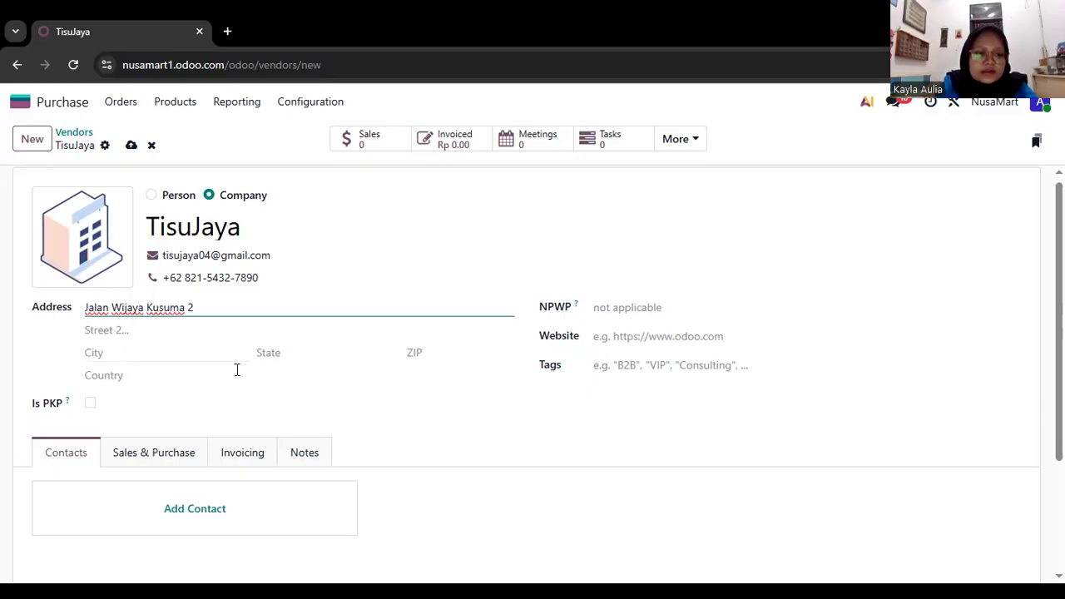
Fill in the city of the vendor's address.
click(244, 361)
text(Jaka)
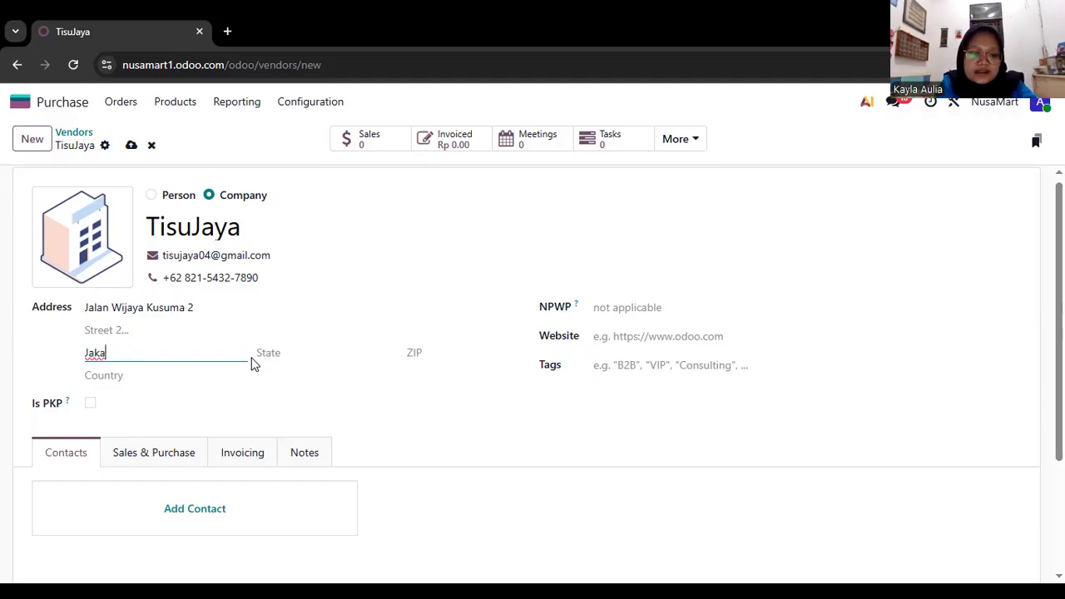
text(rta Selatan)
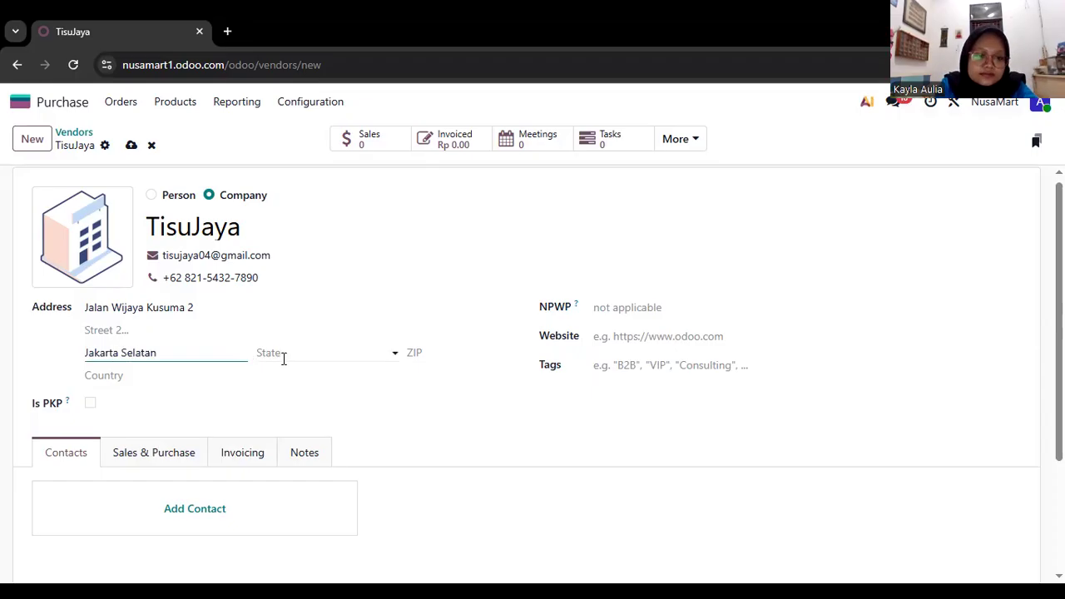
Select the existing Indonesian state matching the vendor's city and enter the ZIP code.
click(283, 356)
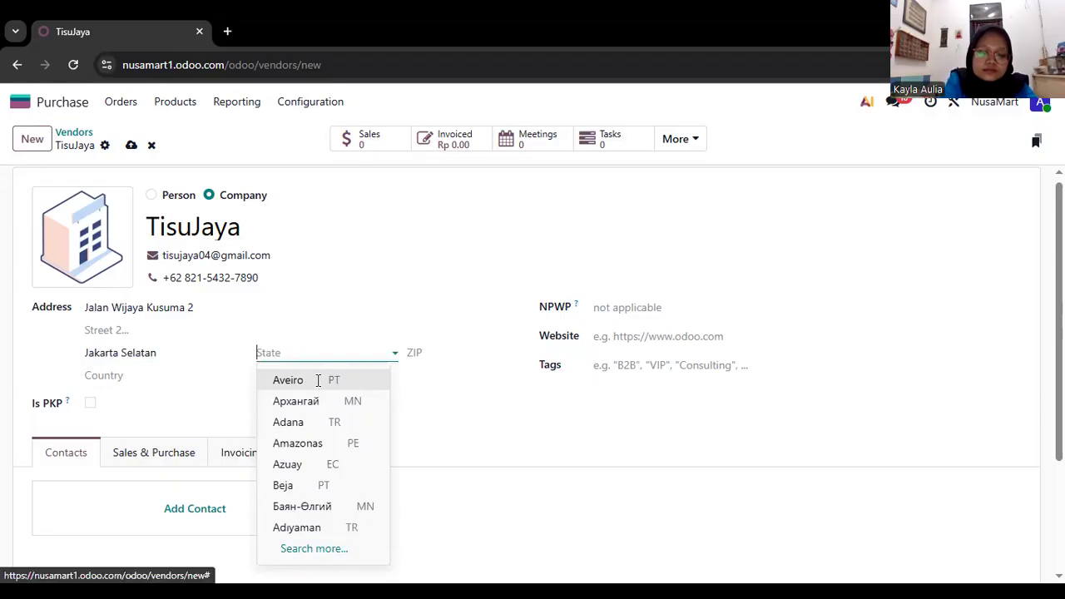
text(Jakarta)
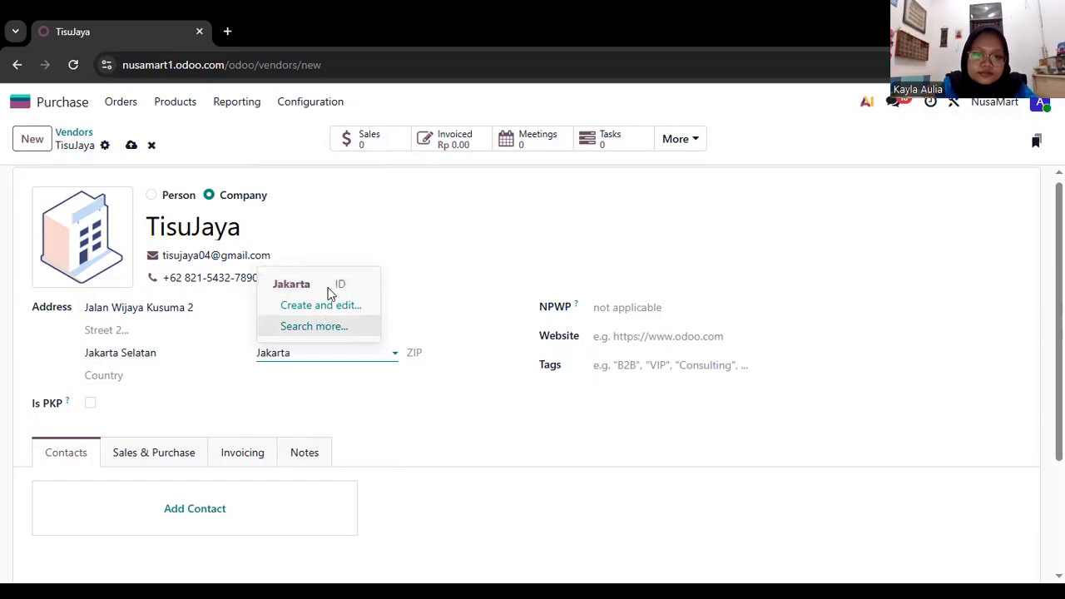
click(329, 287)
click(430, 351)
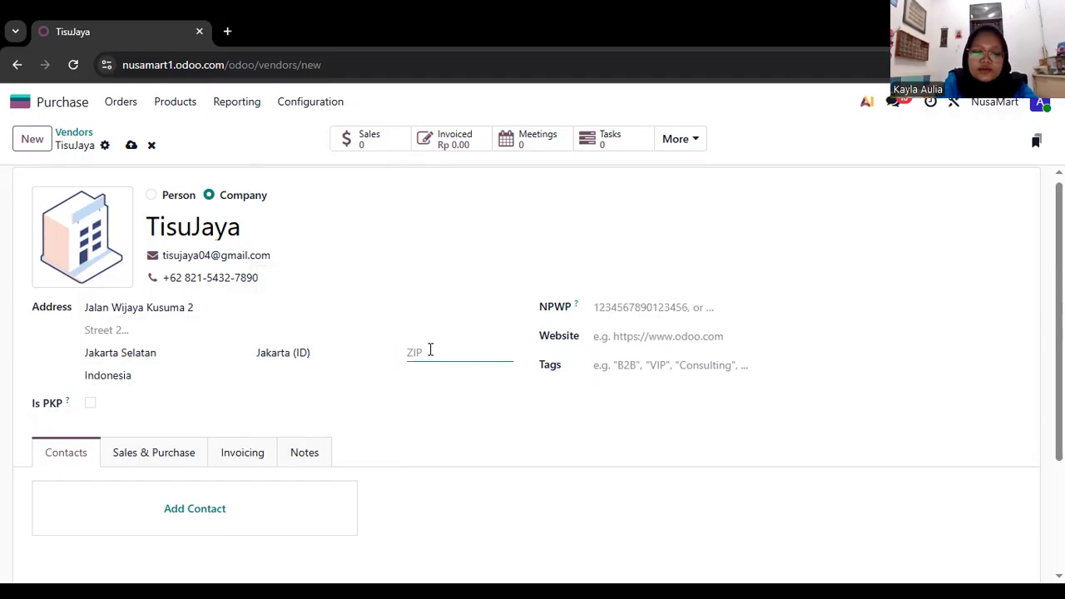
text(098765)
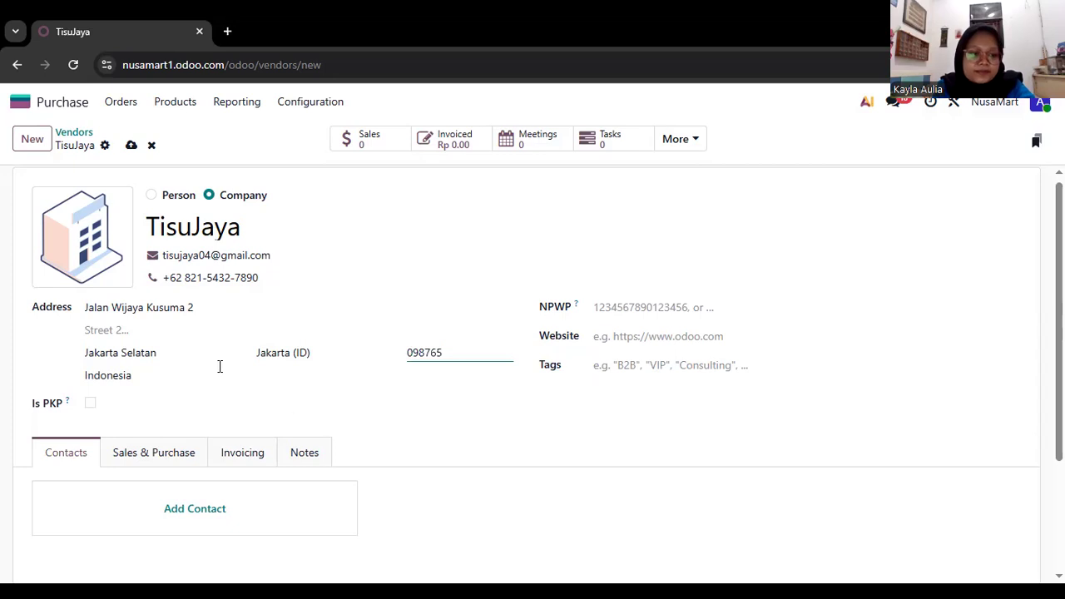
Leave the completed TisuJaya record and go back to the vendor list, keeping the new vendor.
scroll(333, 350, down, 1)
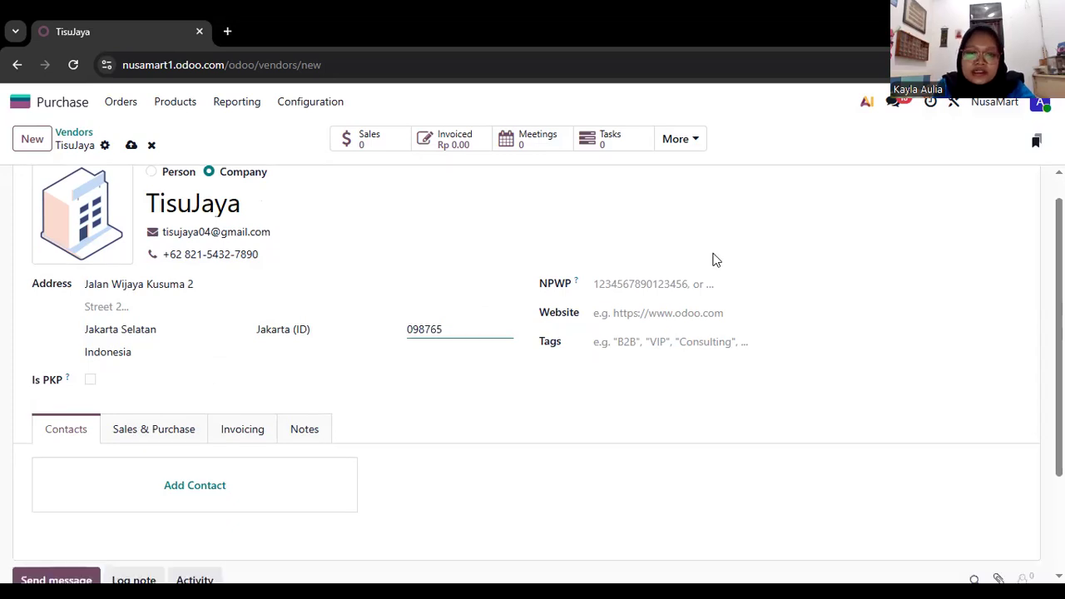
scroll(629, 327, up, 1)
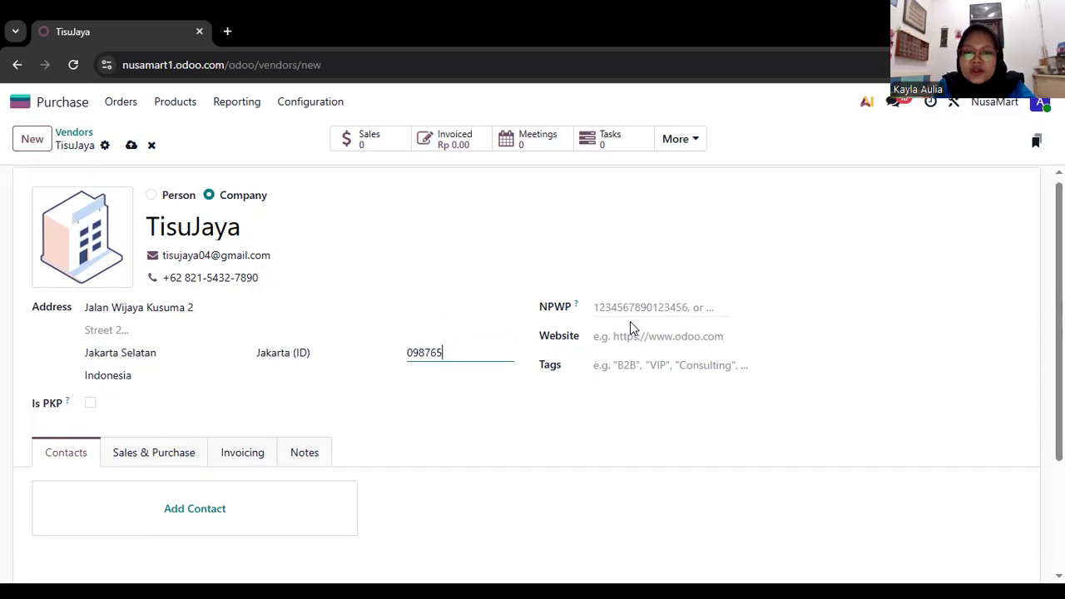
scroll(630, 342, up, 1)
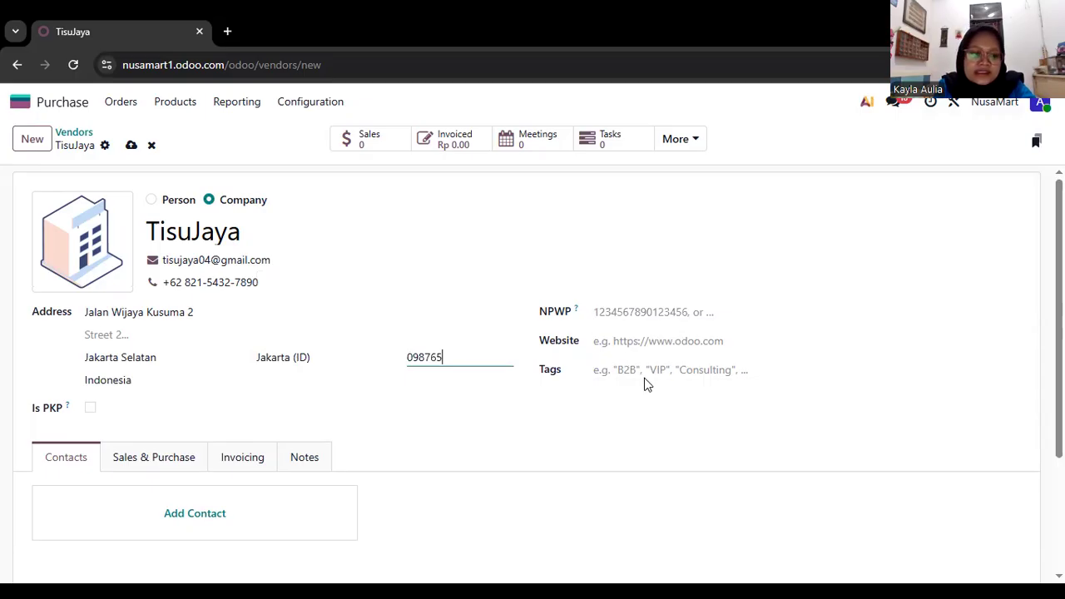
scroll(647, 384, down, 3)
scroll(648, 385, down, 1)
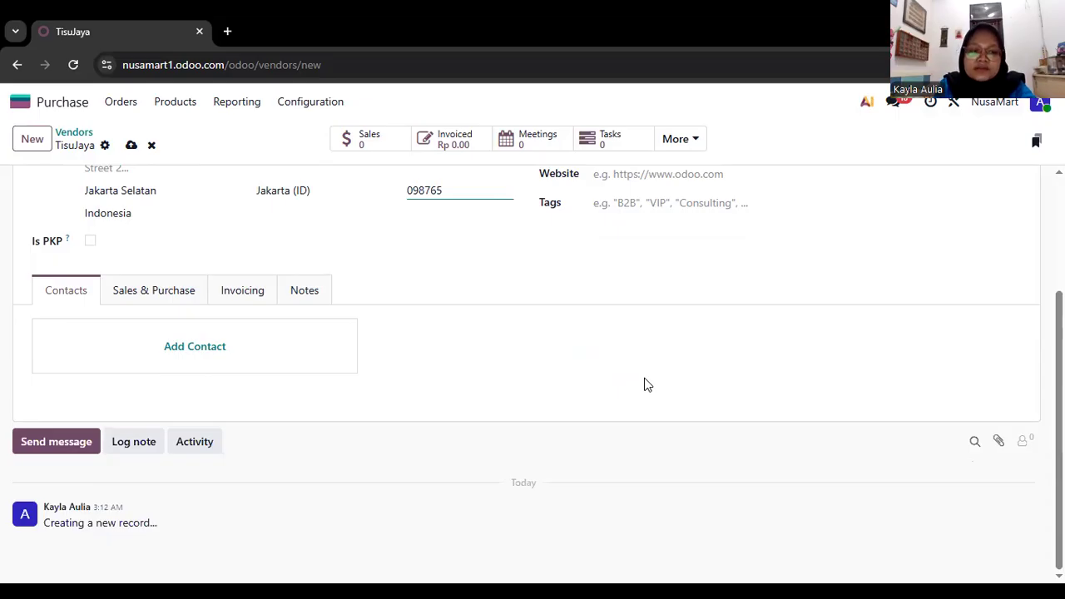
scroll(648, 384, up, 2)
scroll(648, 385, up, 2)
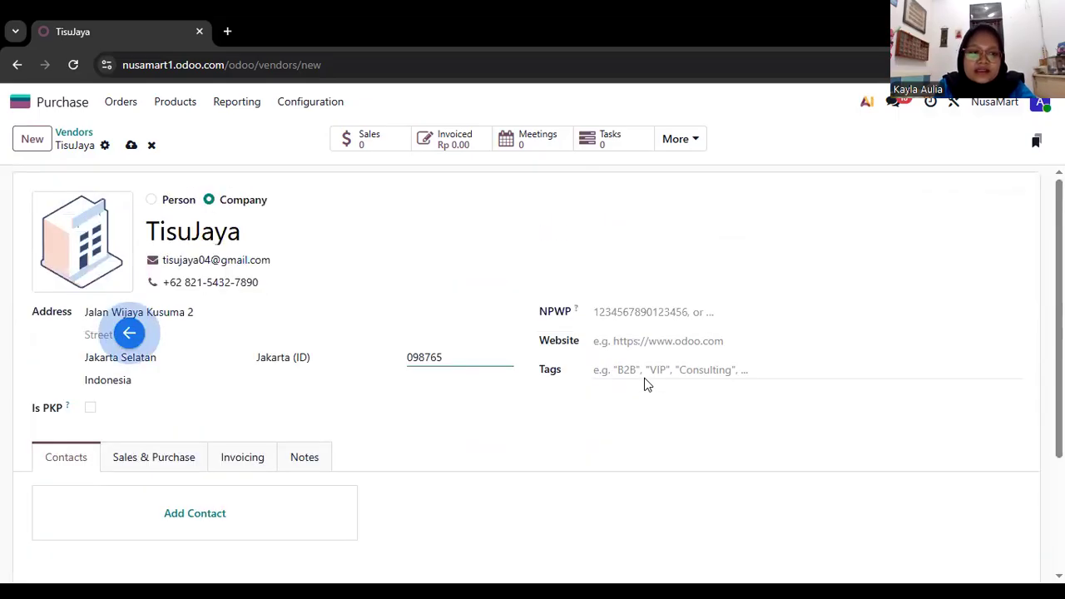
scroll(647, 384, left, 3)
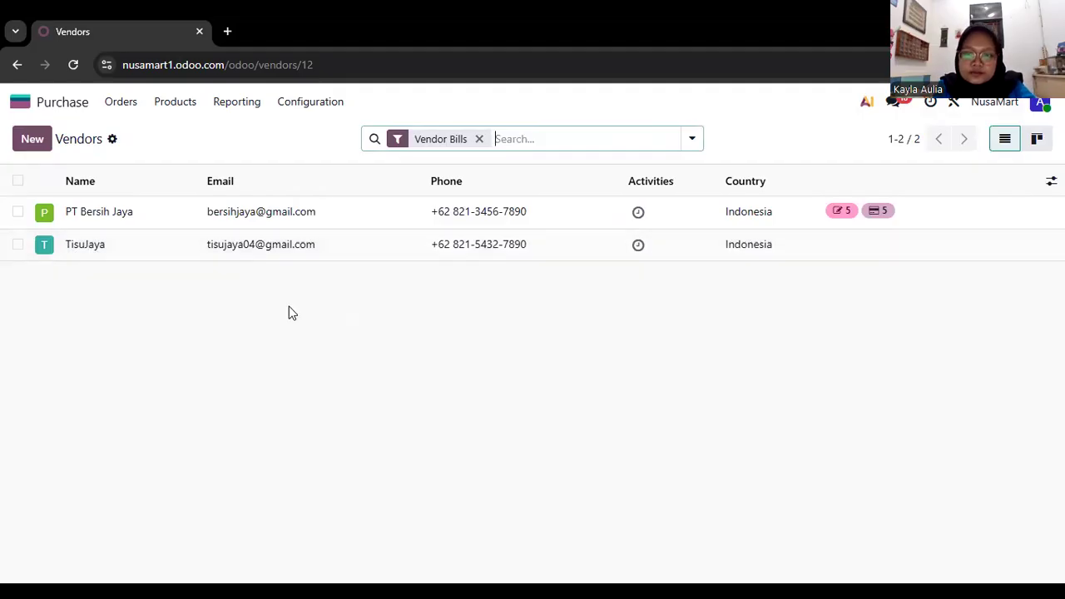
Return to the app home and open the Requests for Quotation list in Purchase.
scroll(291, 313, left, 2)
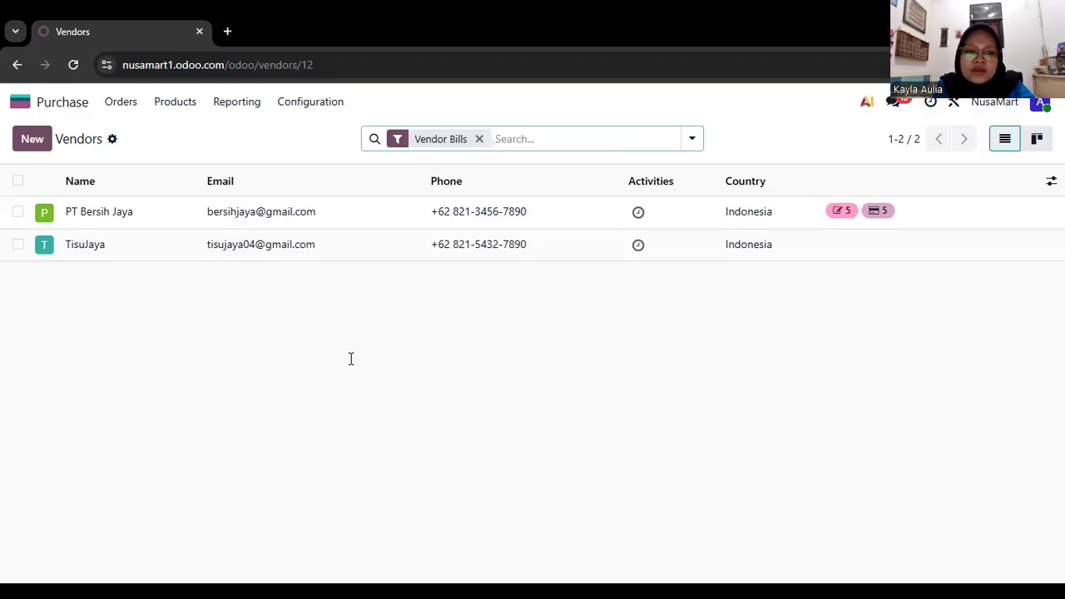
scroll(351, 359, left, 5)
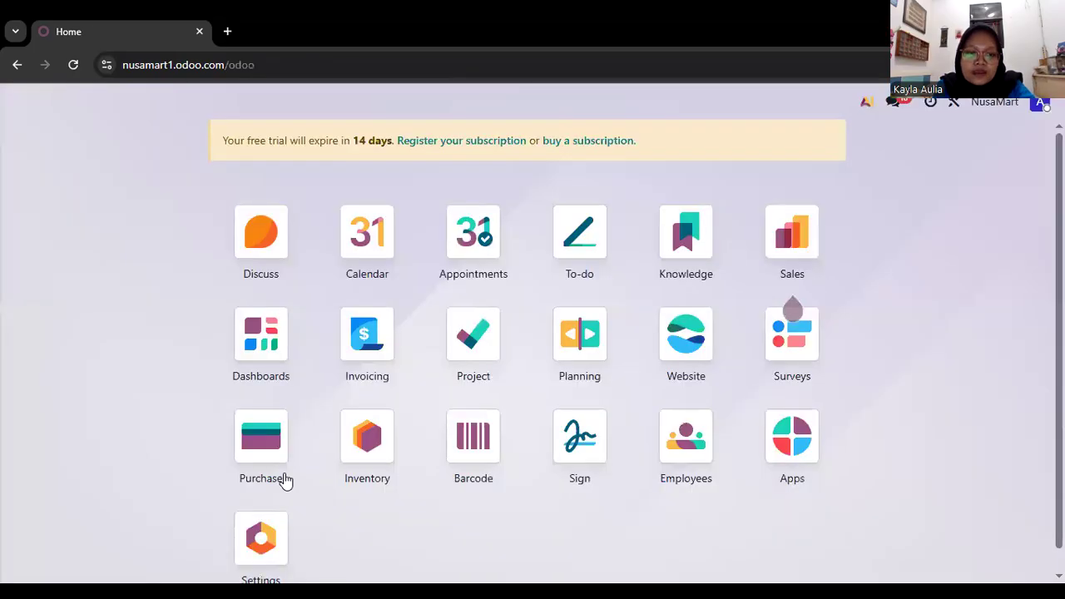
click(268, 474)
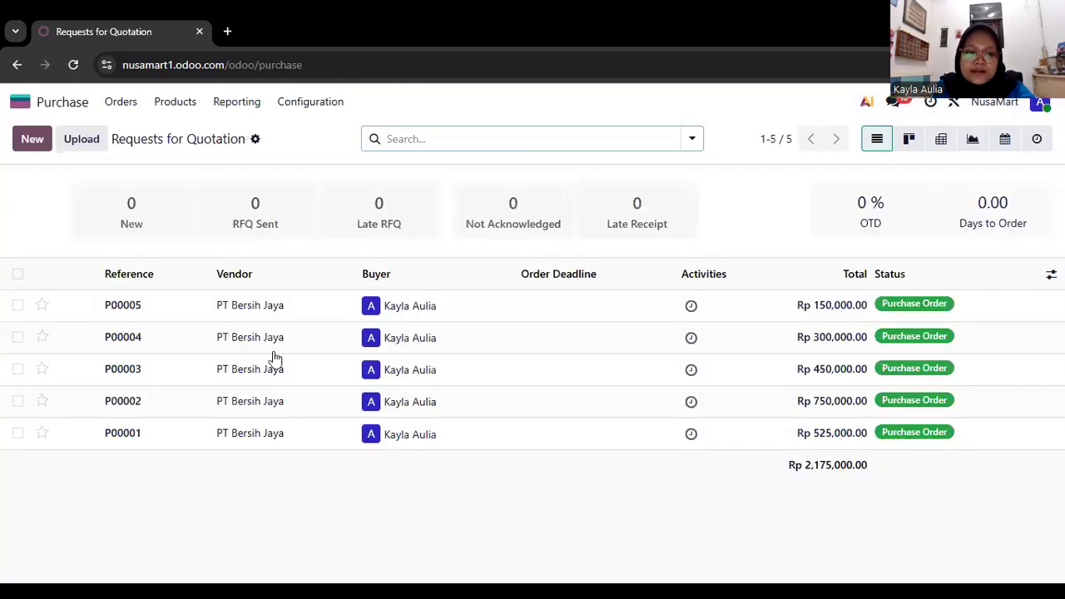
Start a new request for quotation with TisuJaya as the vendor.
click(34, 139)
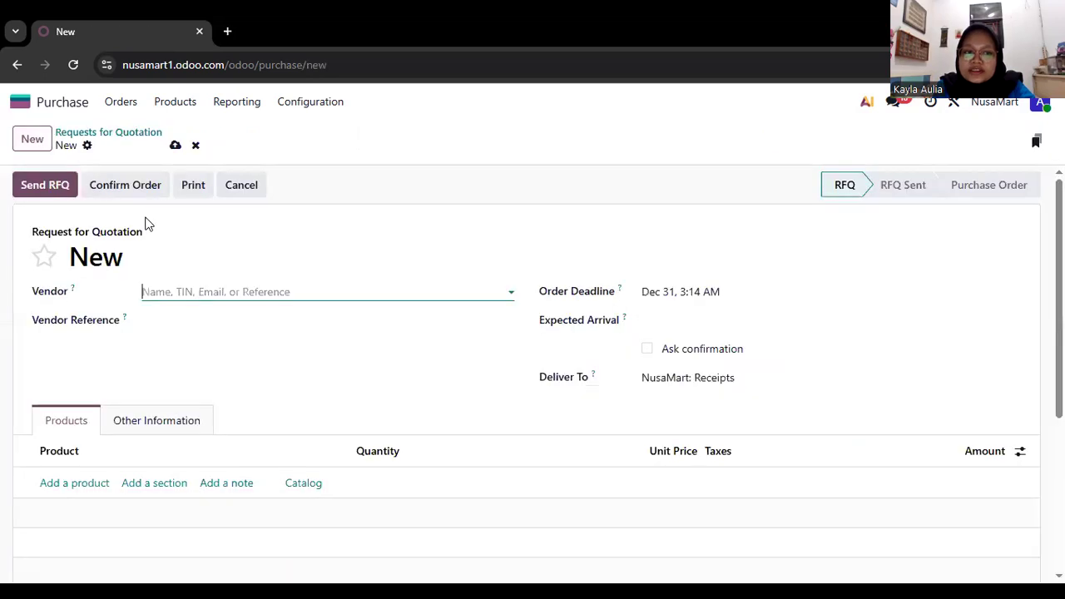
click(189, 296)
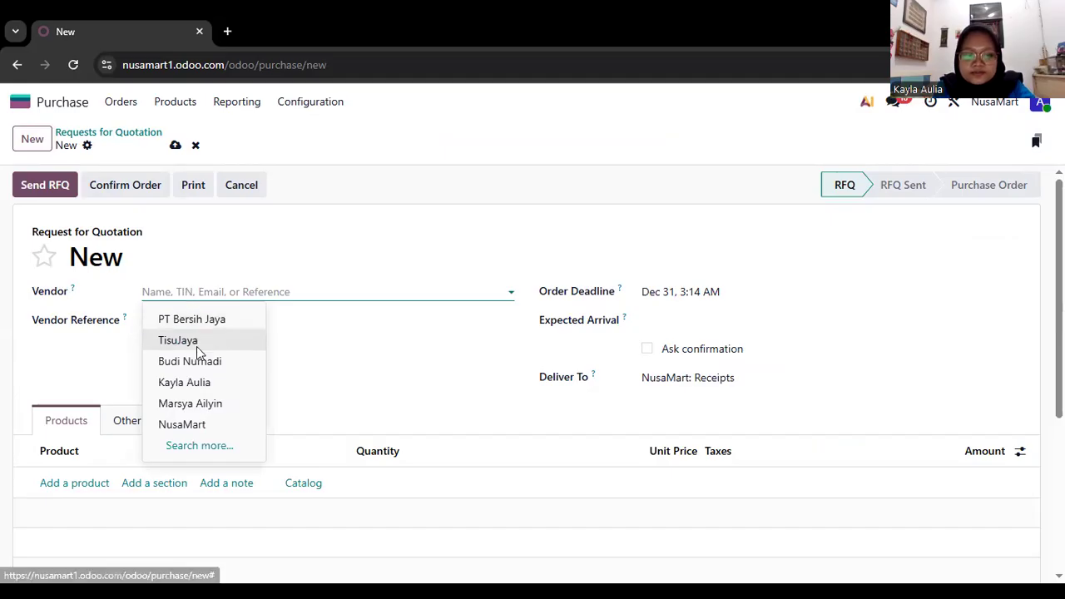
click(183, 340)
Add Tisu Toilet as the first product line of the request for quotation.
scroll(125, 325, down, 2)
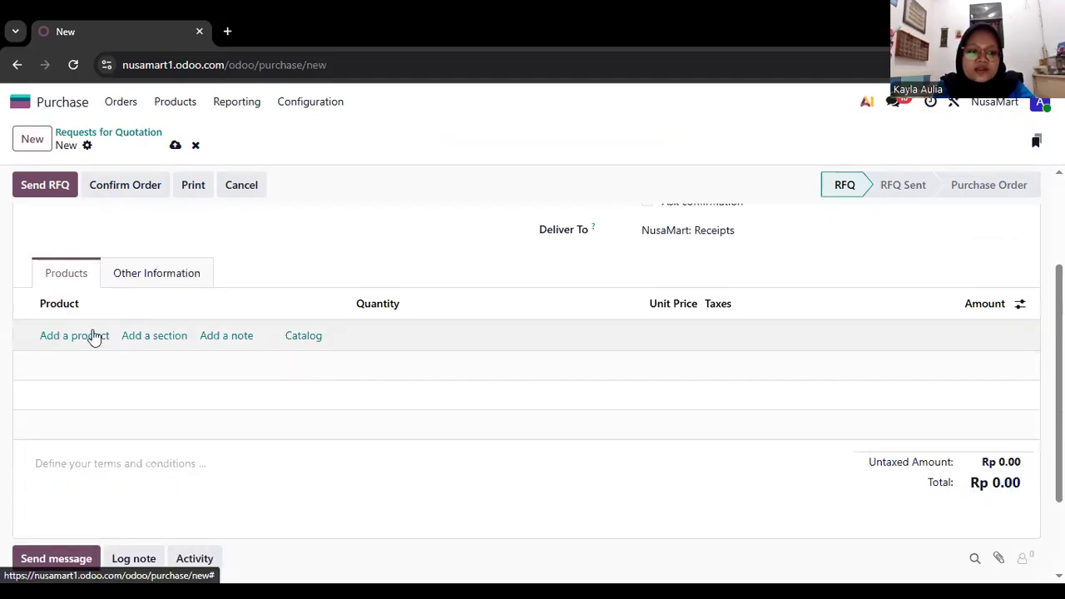
click(93, 335)
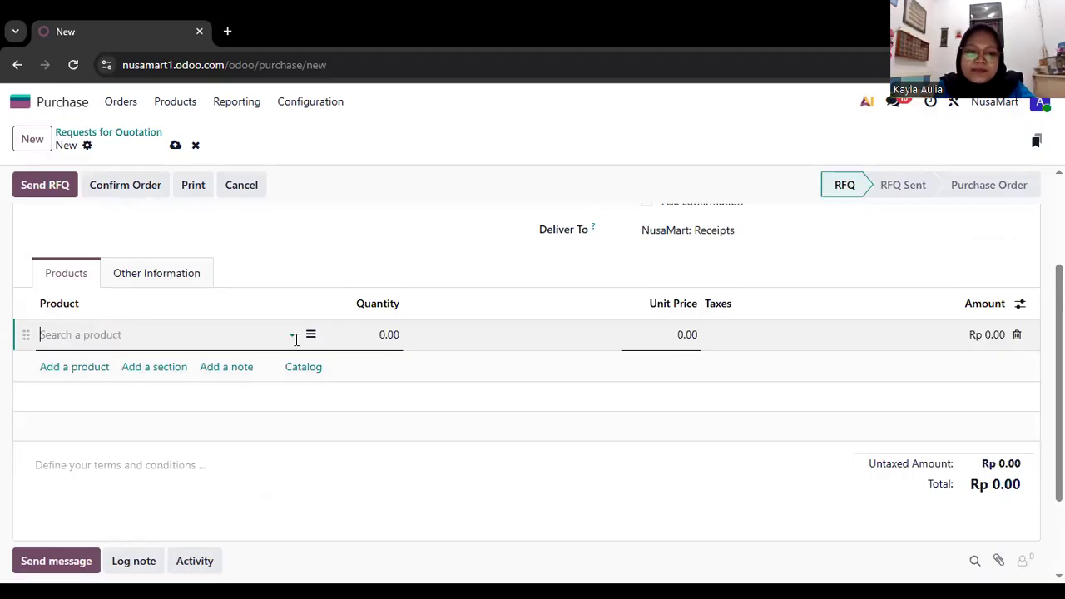
click(150, 335)
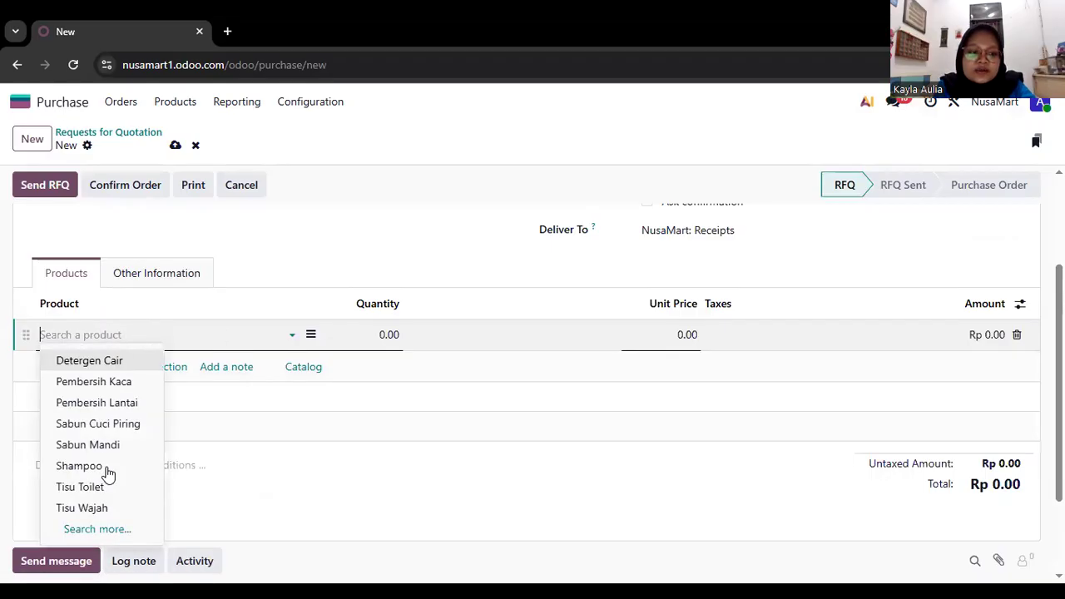
scroll(106, 467, down, 1)
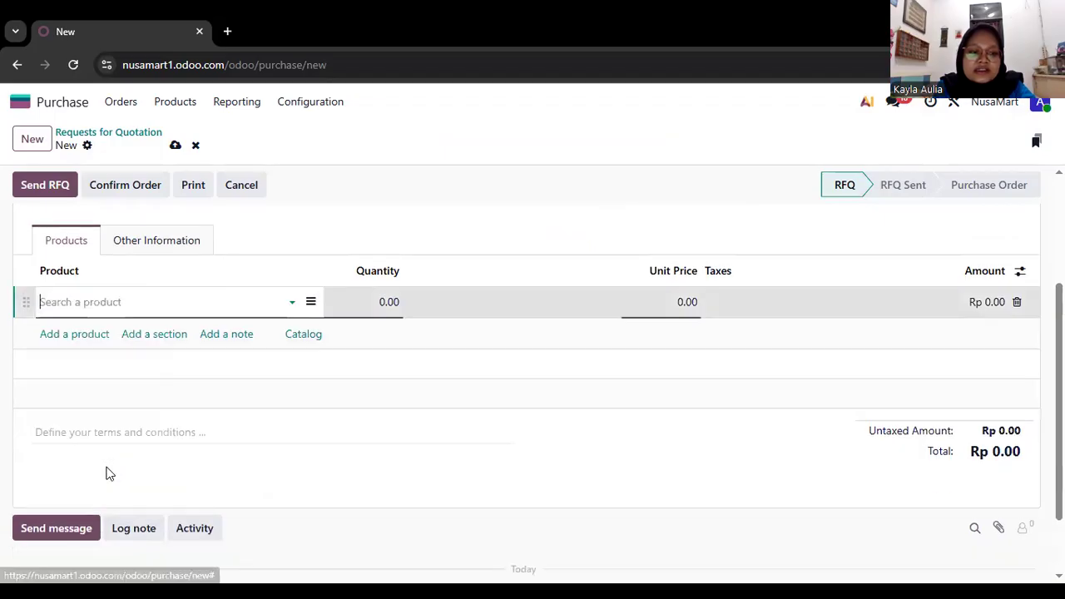
click(294, 304)
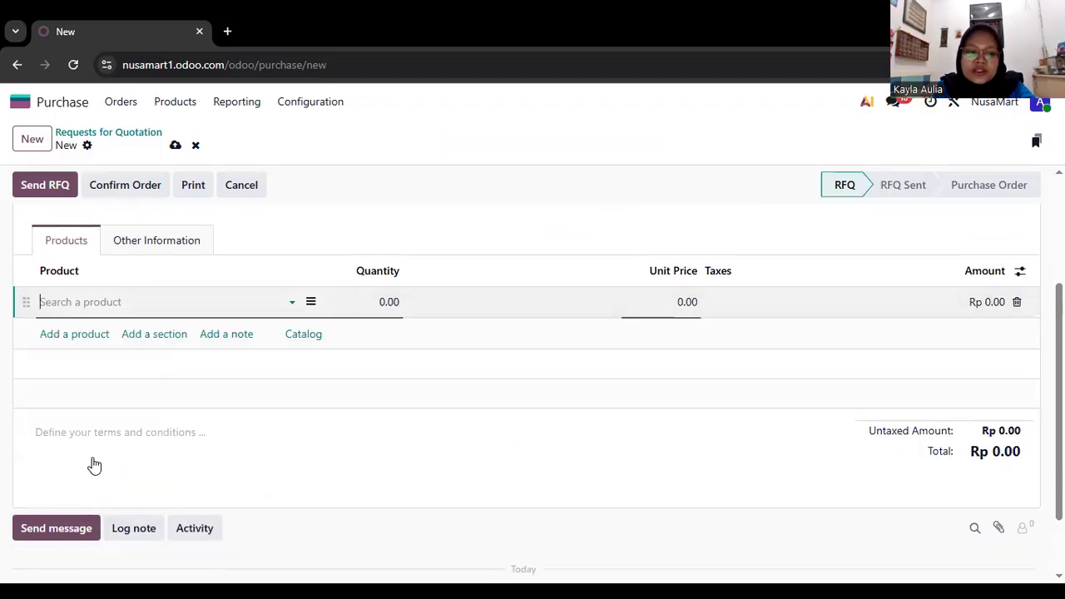
key(Return)
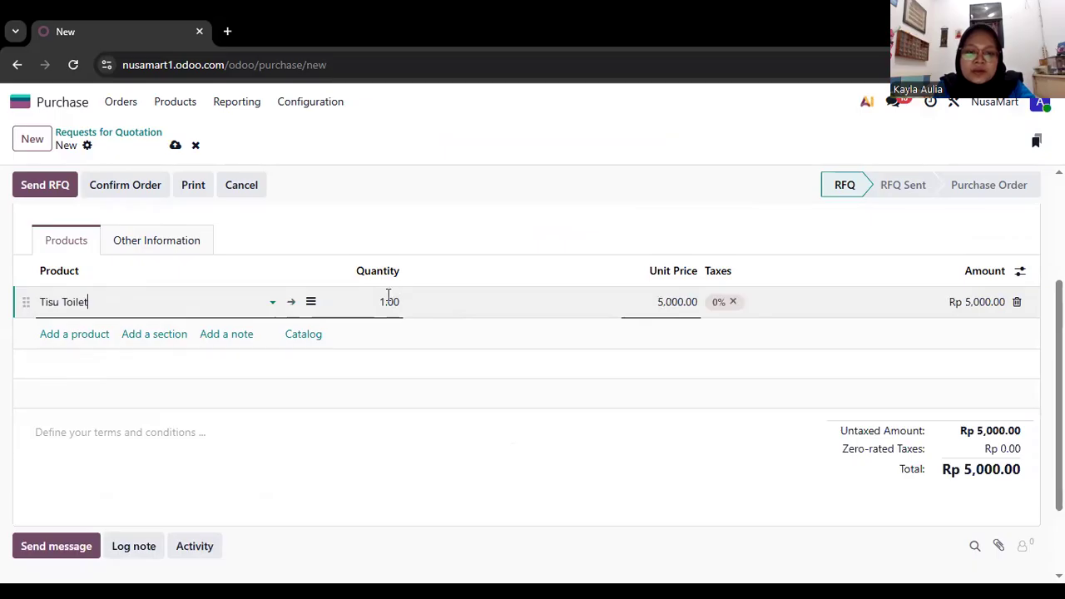
Set the quantity of the Tisu Toilet line to 40.
click(388, 298)
text(40)
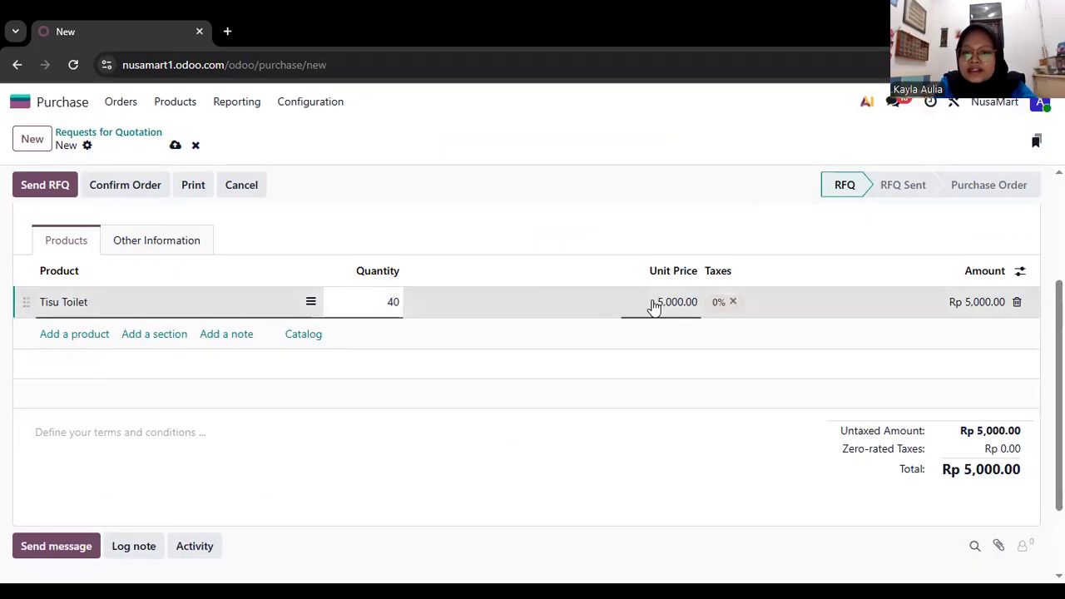
click(676, 318)
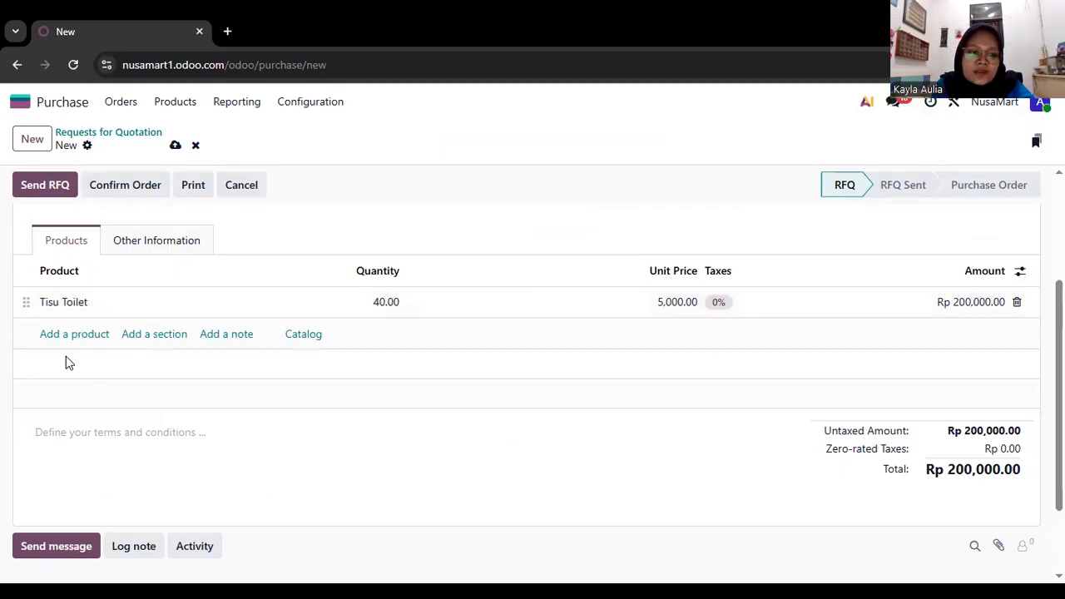
Add a second product line and choose Tisu Wajah for it.
scroll(67, 364, up, 1)
click(107, 368)
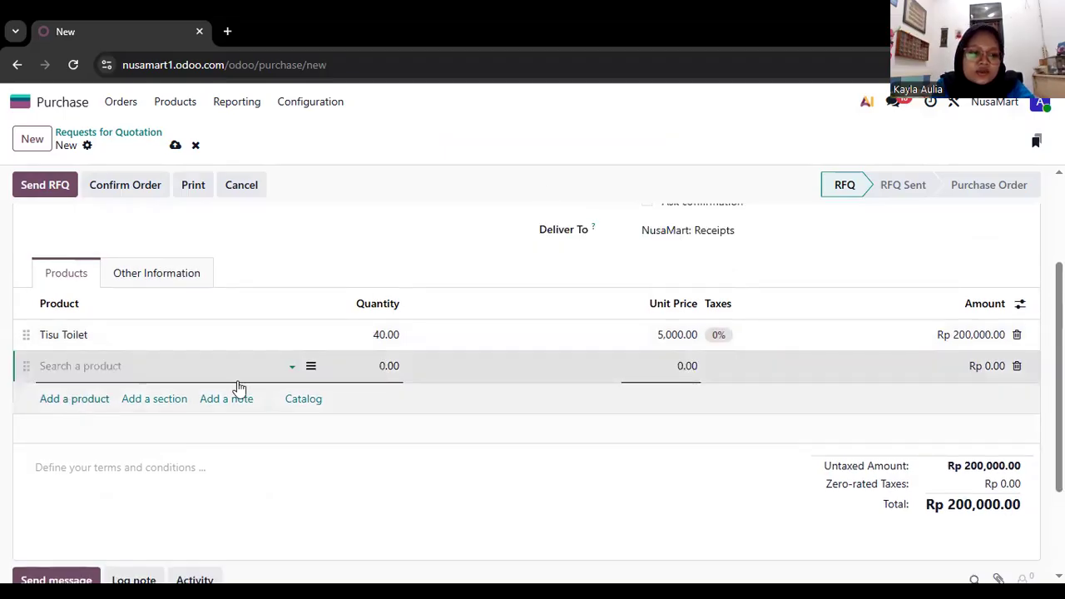
click(284, 367)
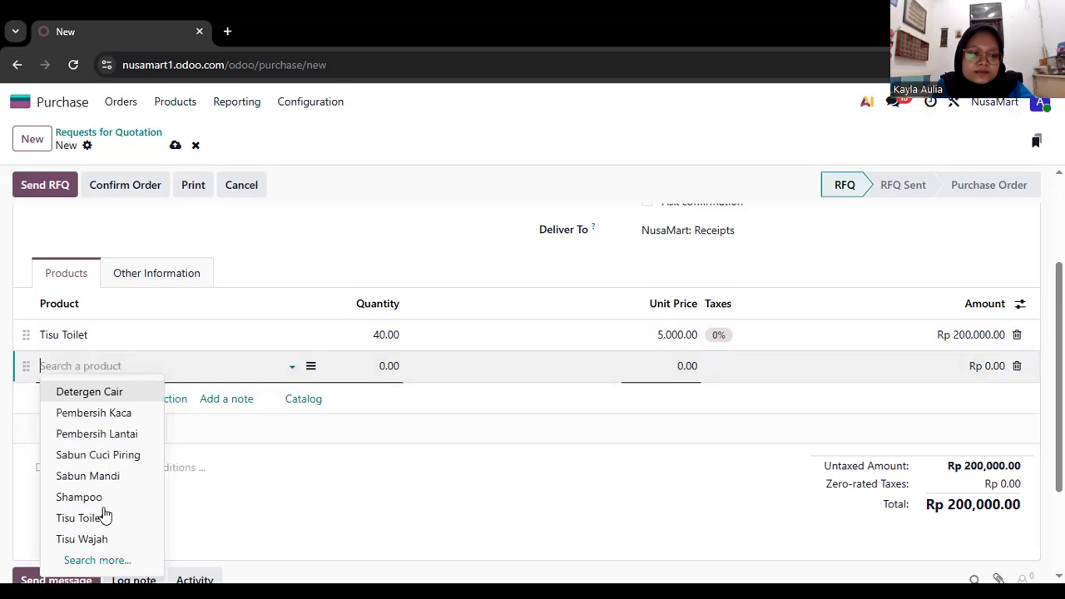
click(83, 540)
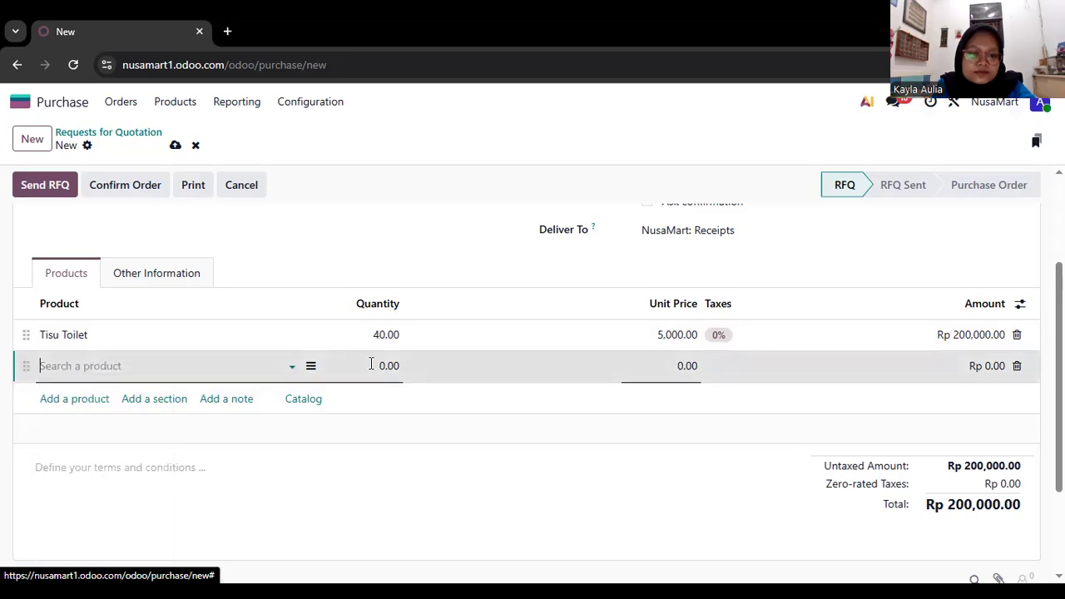
Set the quantity of the Tisu Wajah line to 30.
click(375, 365)
text(30)
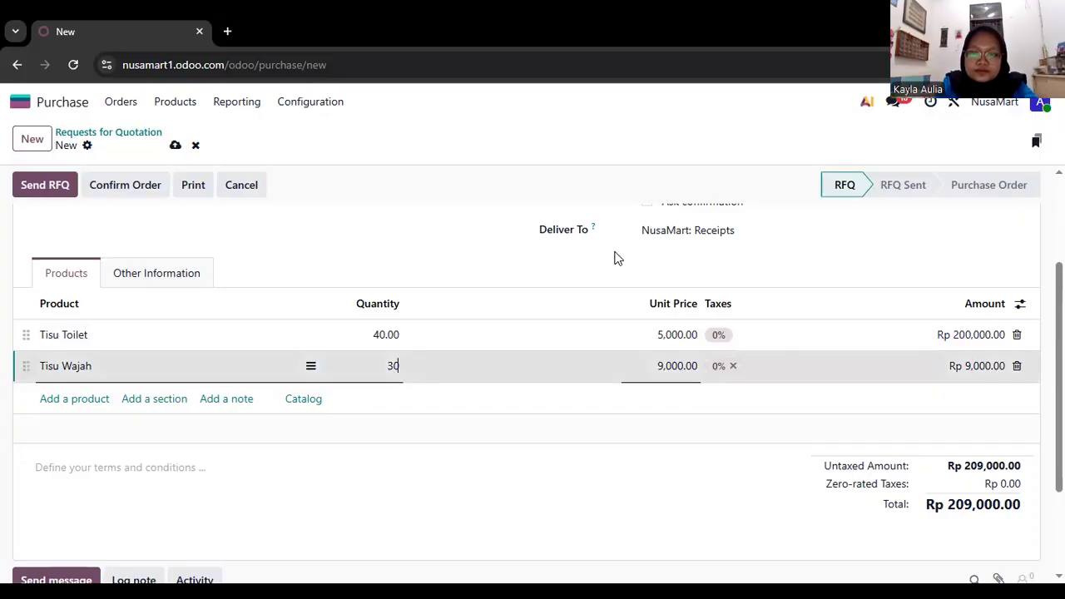
click(514, 458)
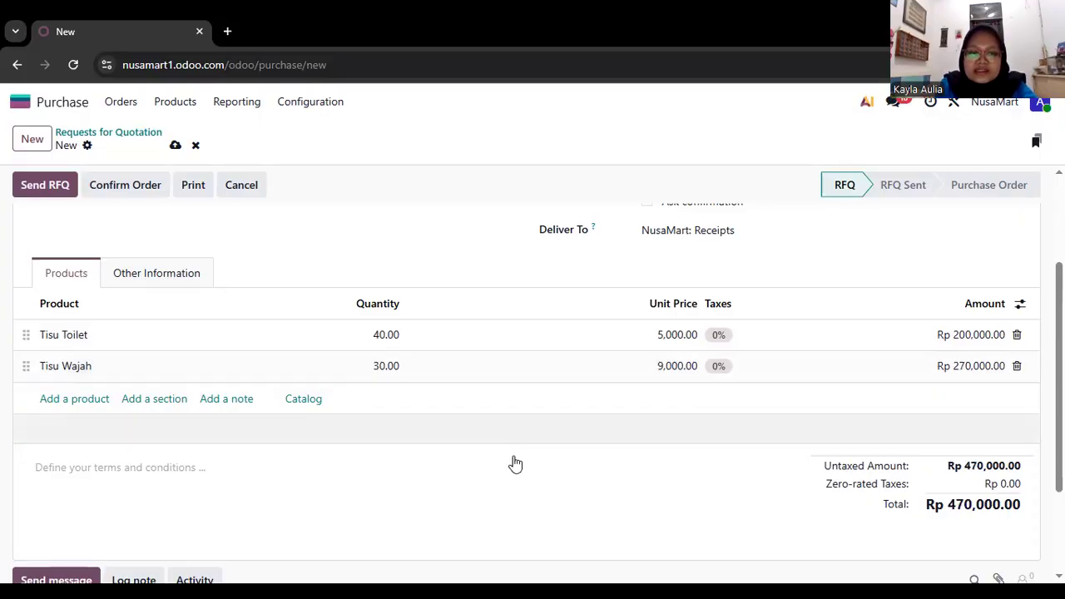
Send the request for quotation to TisuJaya by email with the default message and PDF attachment.
scroll(514, 463, up, 1)
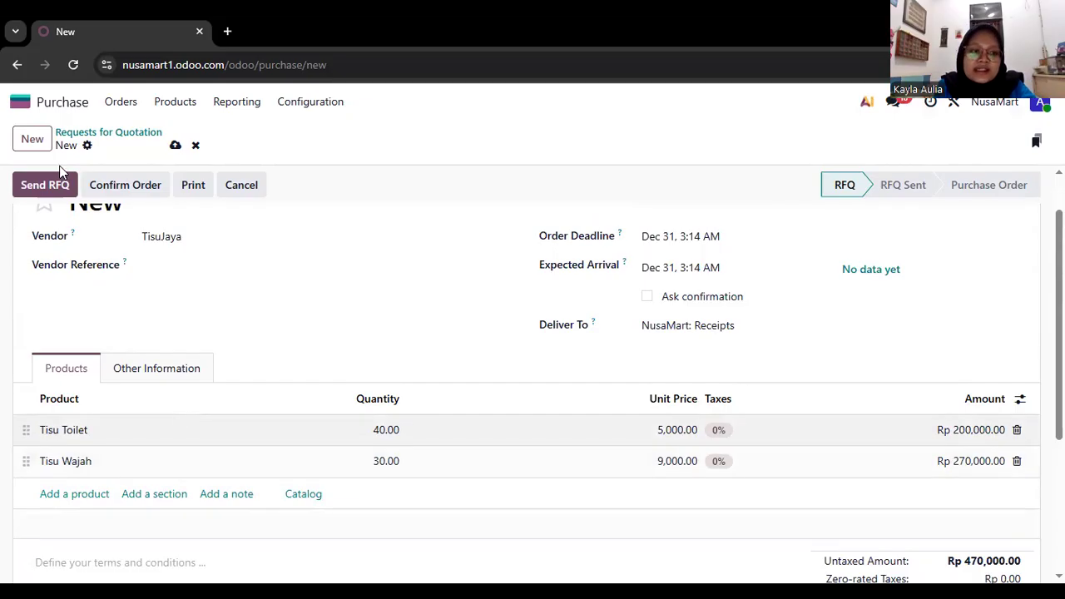
click(45, 186)
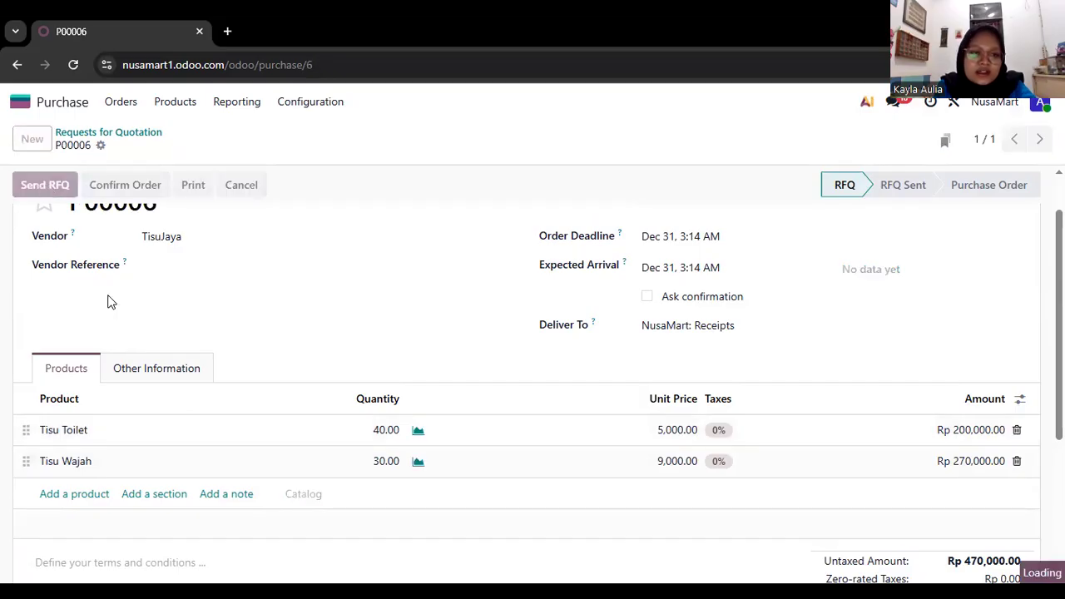
scroll(112, 301, down, 1)
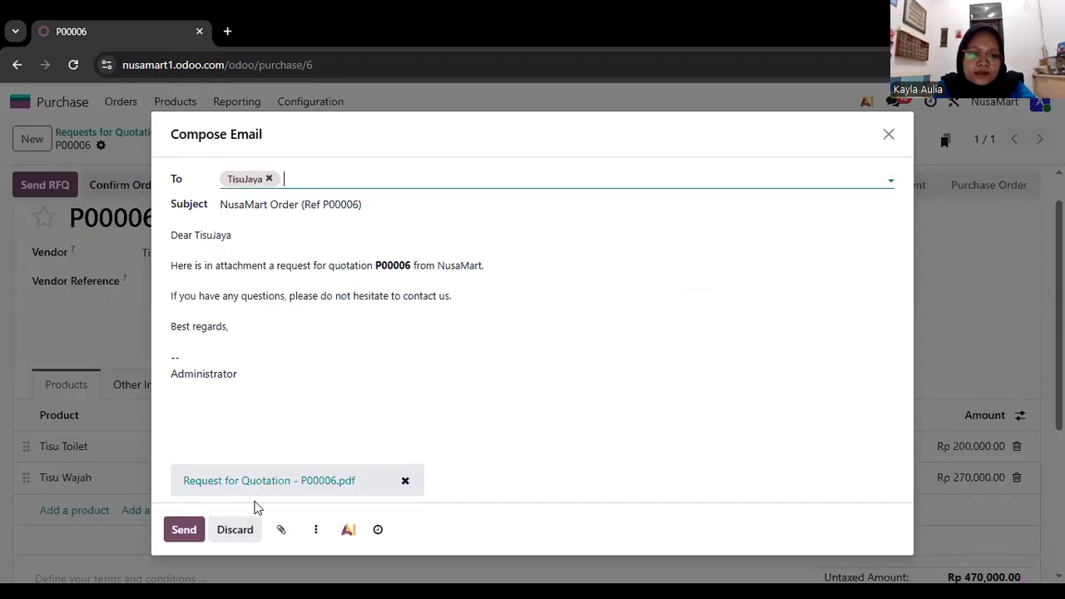
click(185, 530)
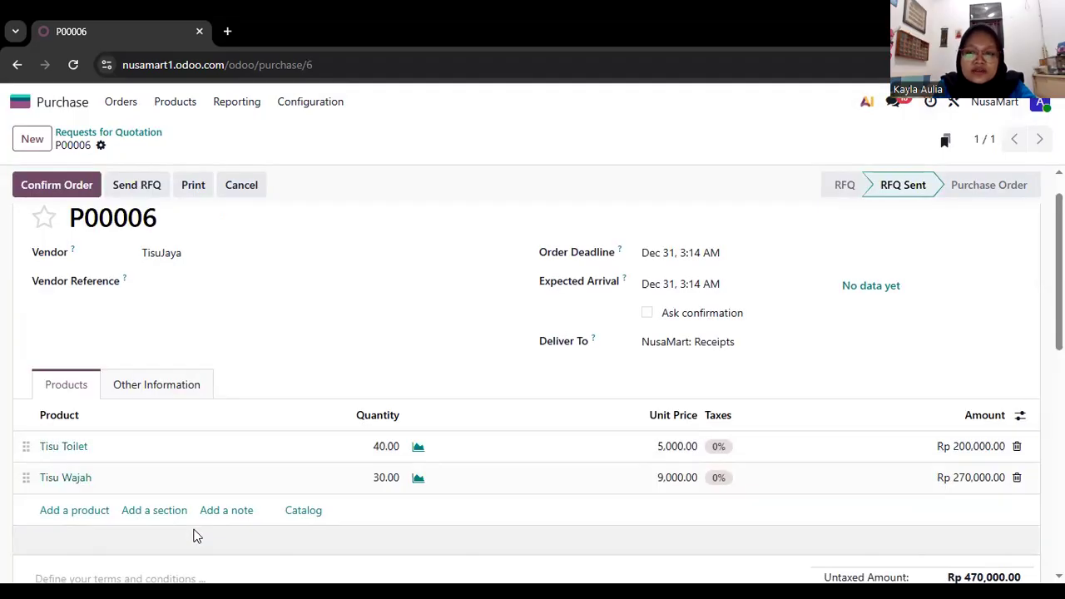
Confirm the TisuJaya request for quotation as a purchase order and review its product lines.
click(35, 185)
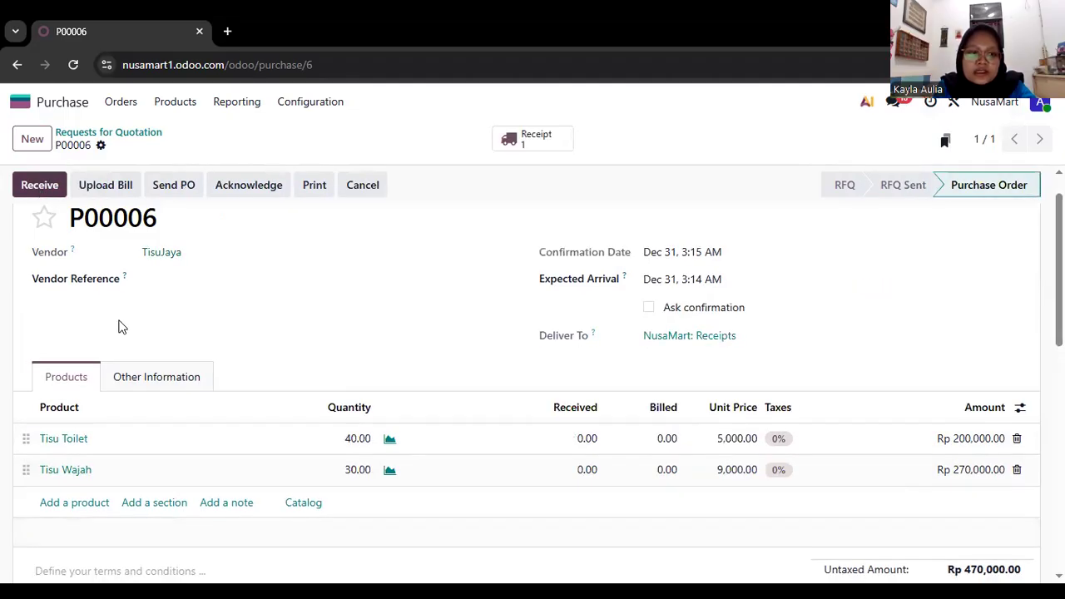
scroll(118, 327, down, 1)
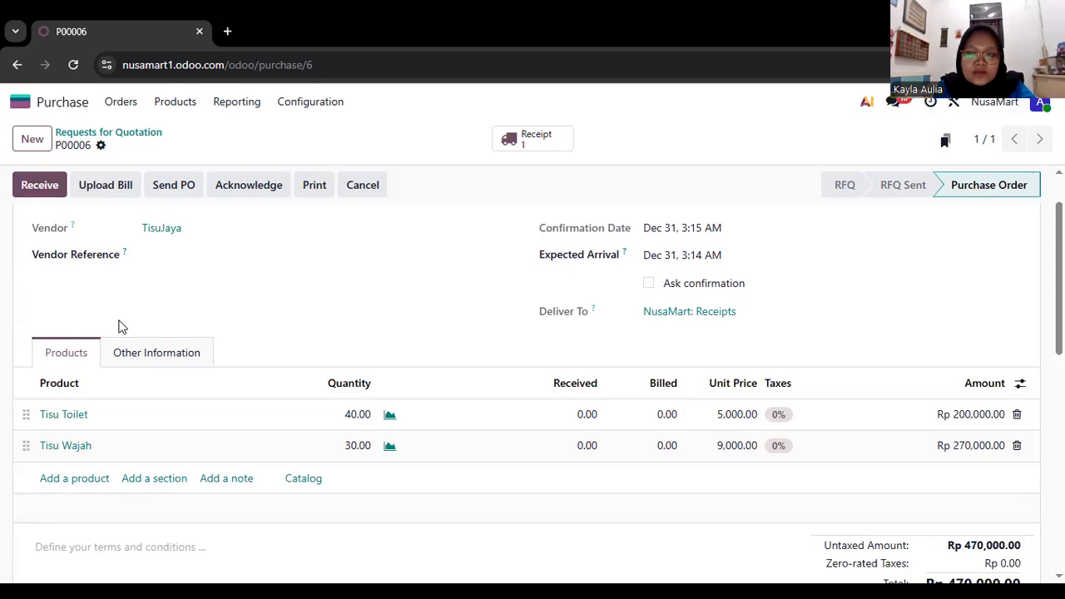
scroll(119, 327, up, 2)
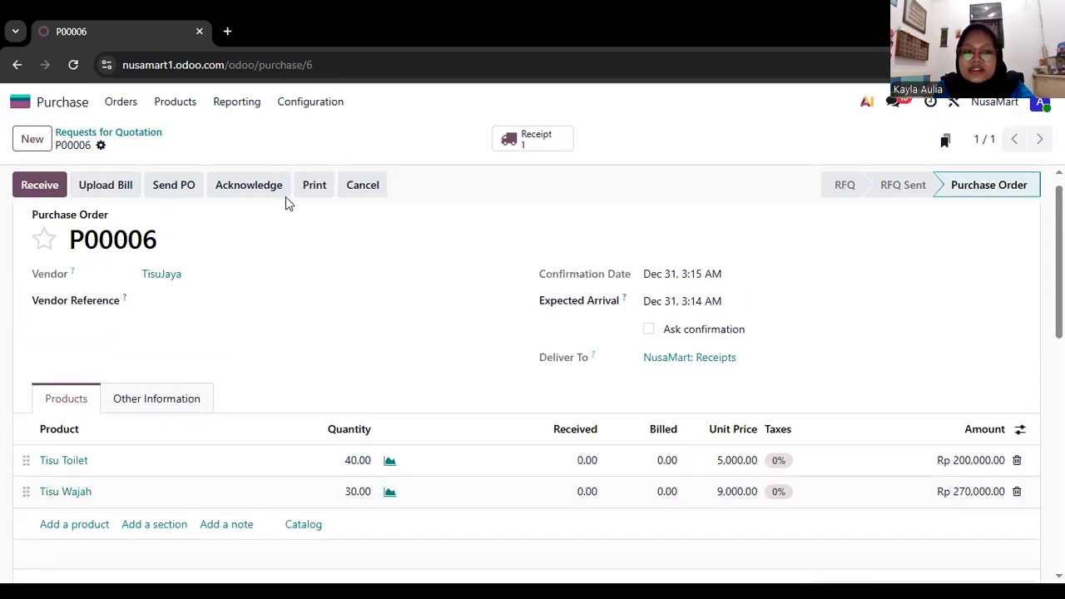
Open the purchase order's receipt to examine its product quantities, and return to the list of requests for quotation.
click(37, 186)
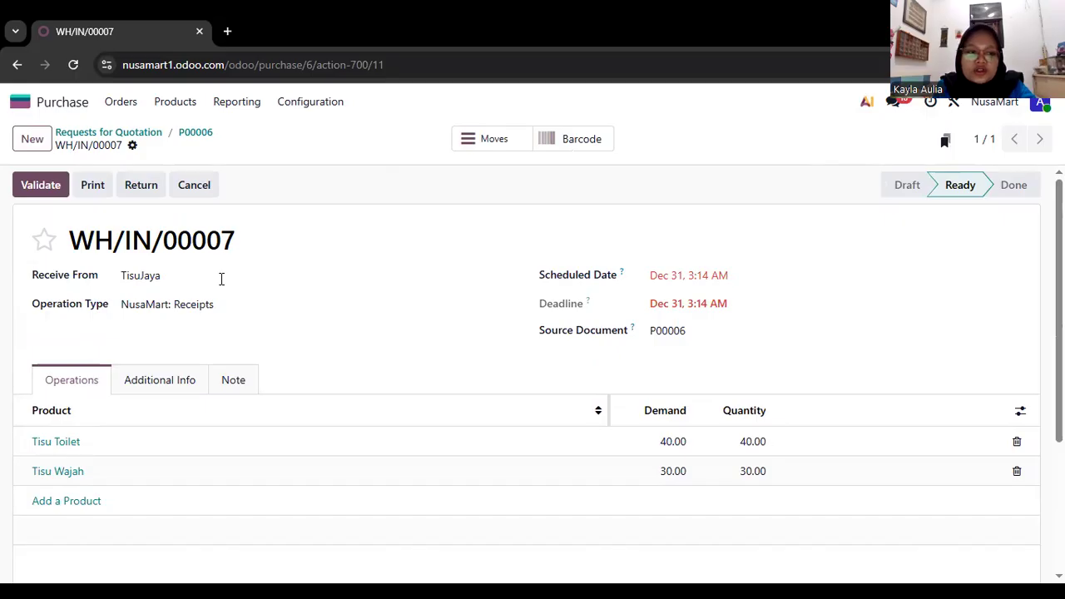
scroll(220, 278, left, 5)
scroll(221, 283, left, 5)
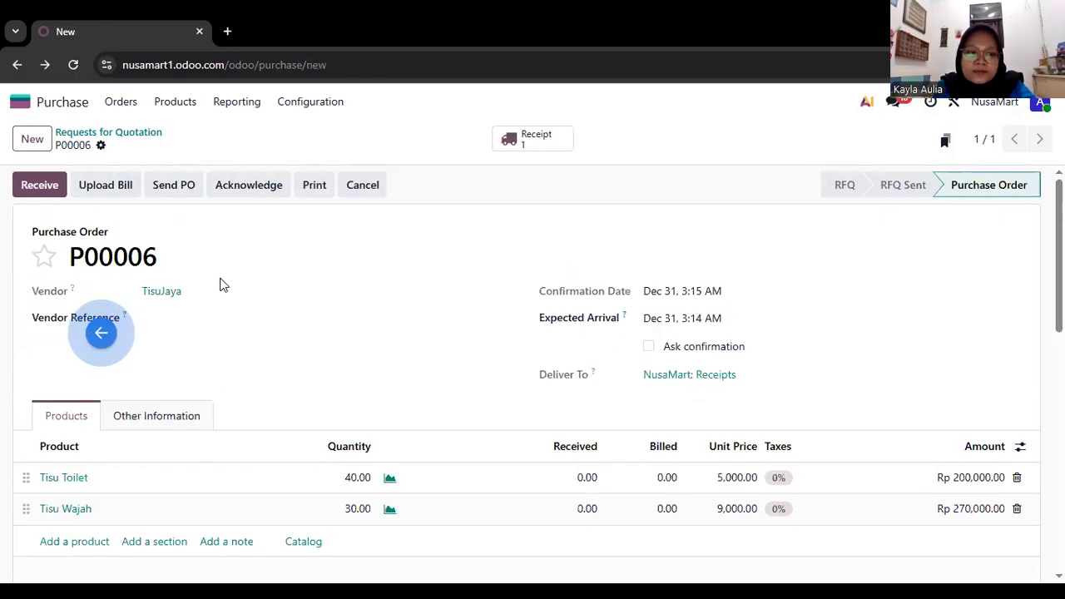
scroll(223, 285, left, 5)
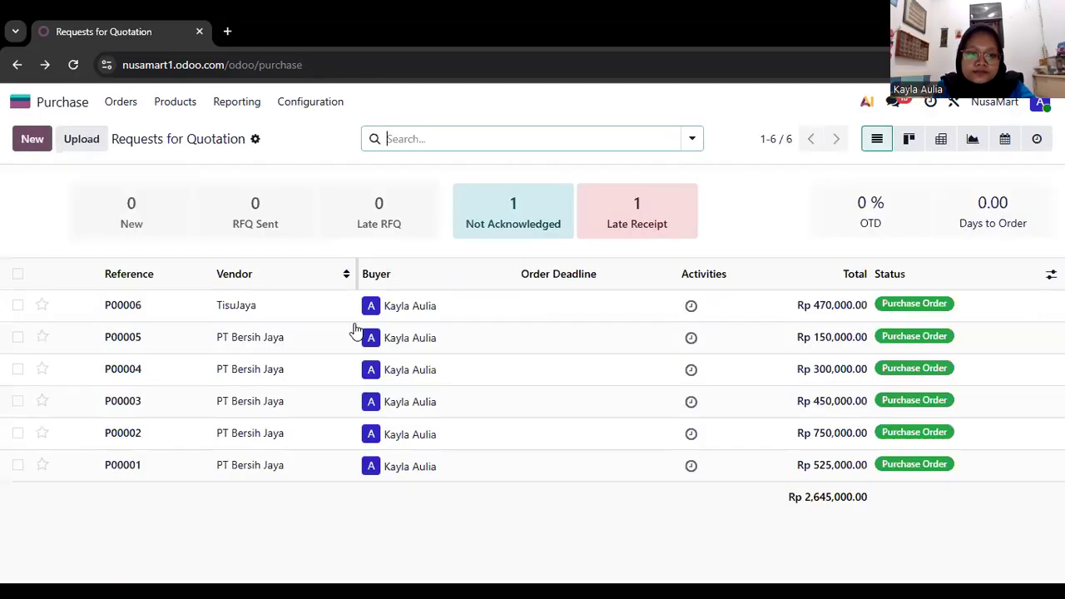
Switch to the Inventory app, open today's pending receipt from TisuJaya, and validate it.
scroll(353, 333, left, 5)
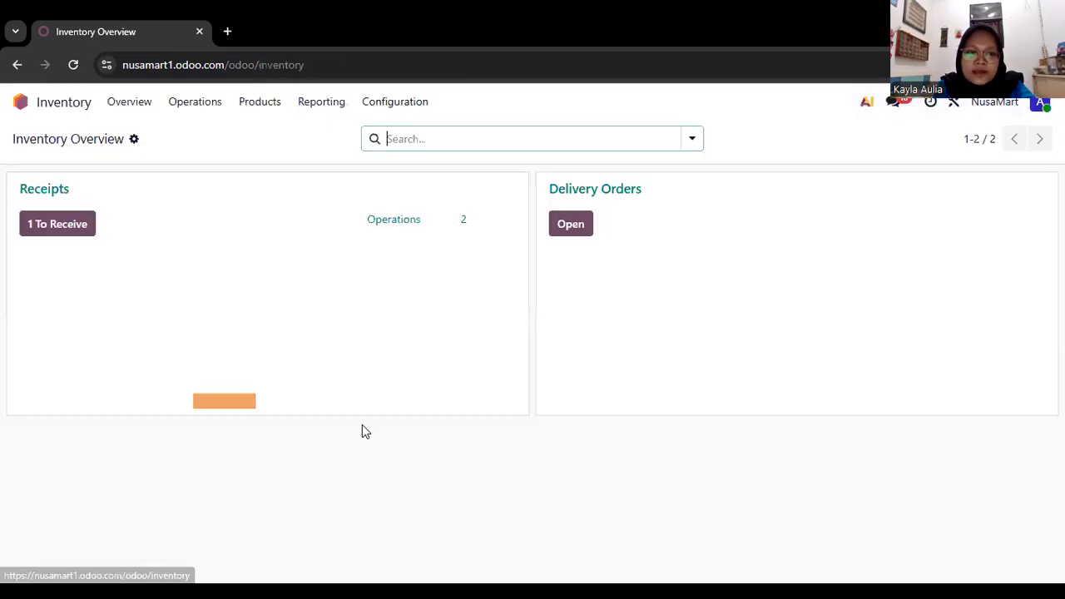
mouse_move(255, 333)
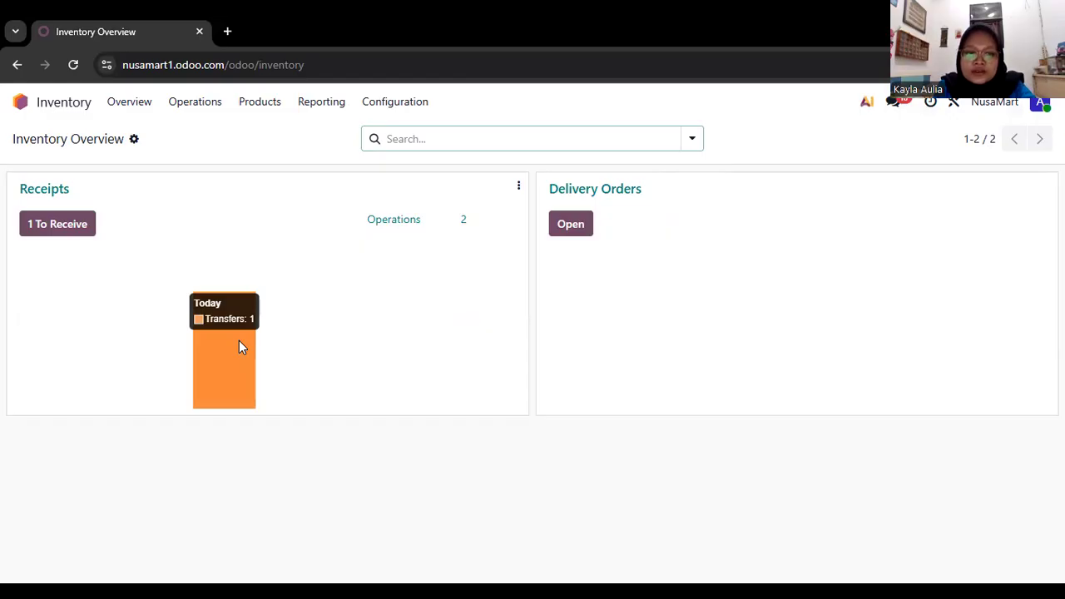
click(239, 347)
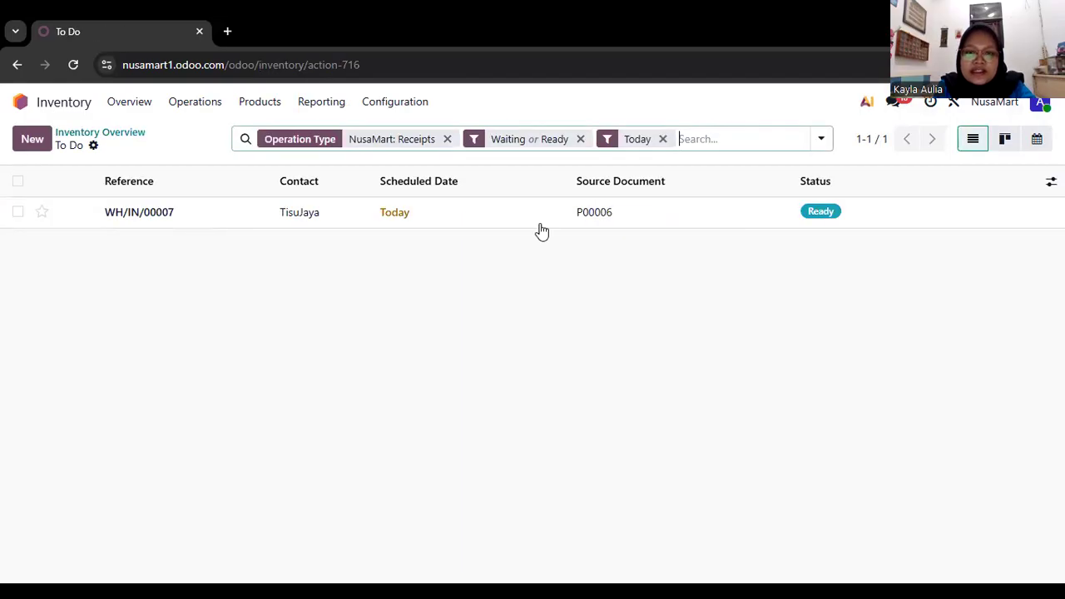
click(351, 212)
scroll(133, 366, down, 2)
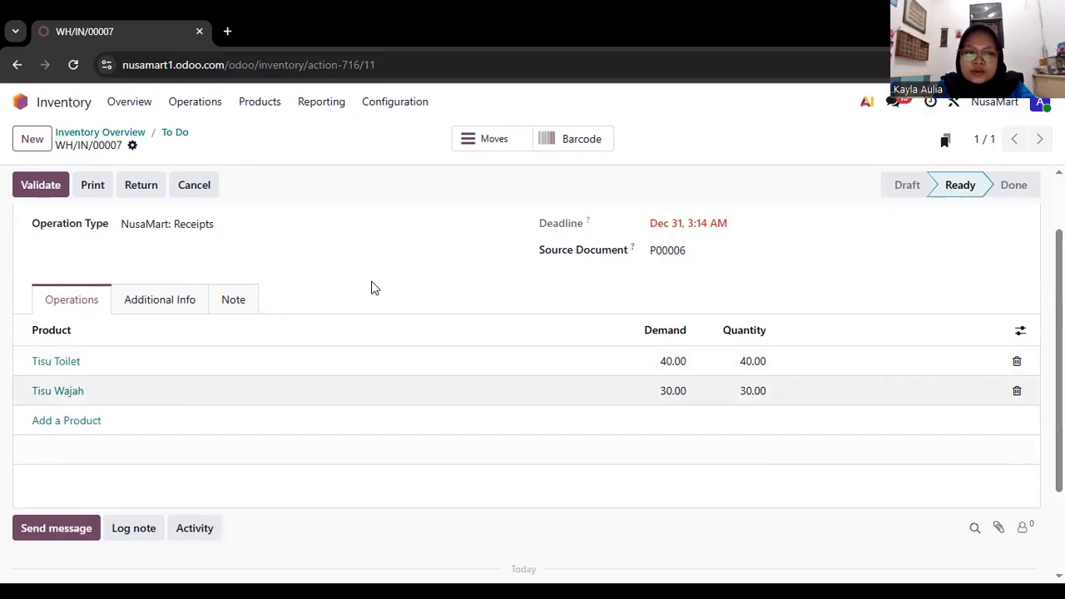
click(42, 185)
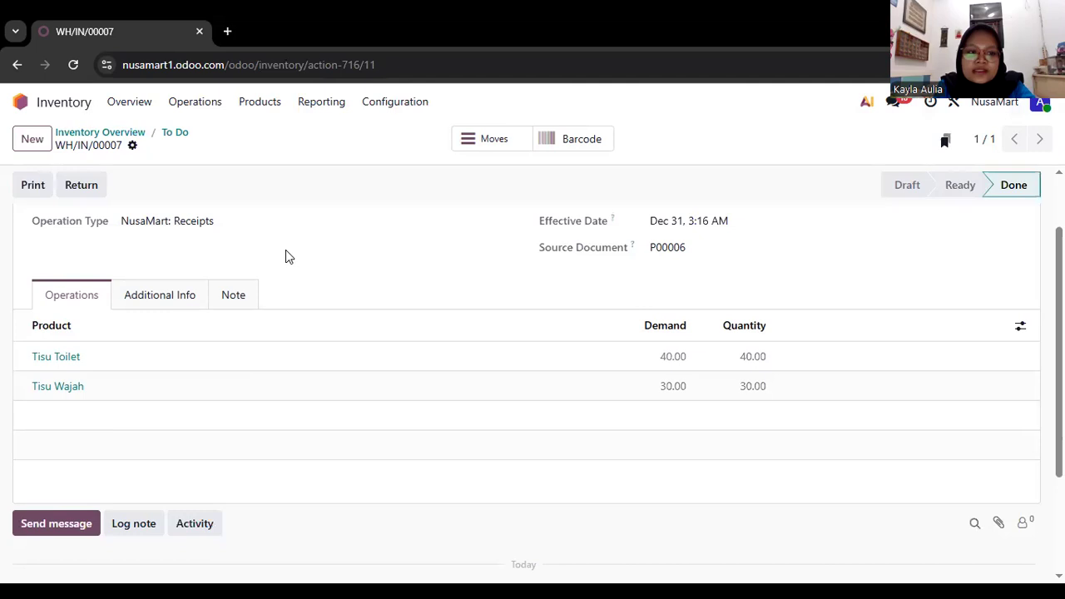
Open the inventory product list to check the on-hand quantities of Tisu Toilet and Tisu Wajah.
scroll(286, 252, left, 3)
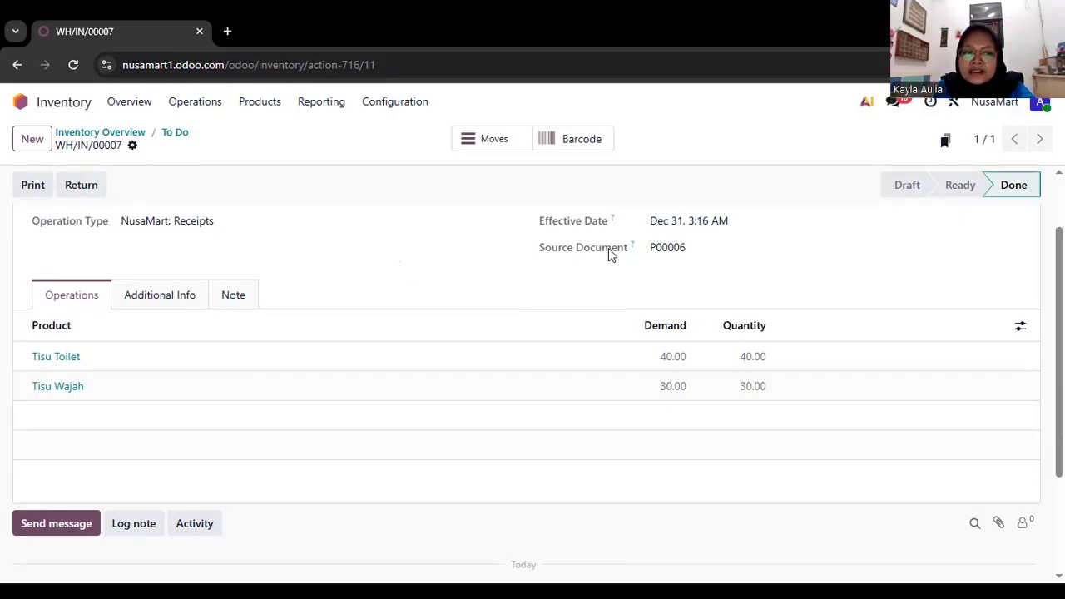
key(alt+Left)
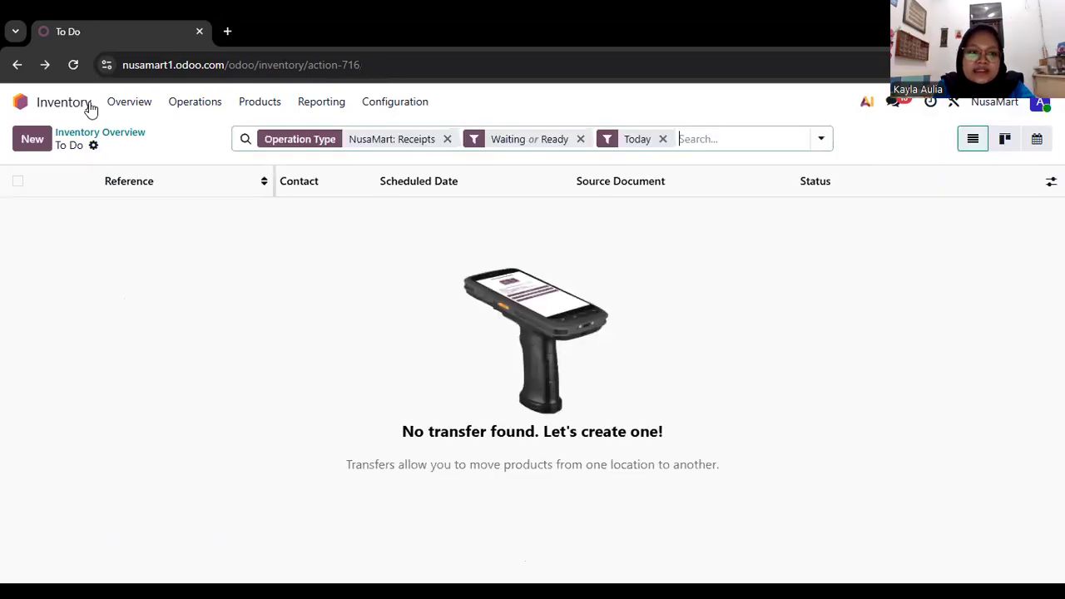
click(252, 104)
click(262, 136)
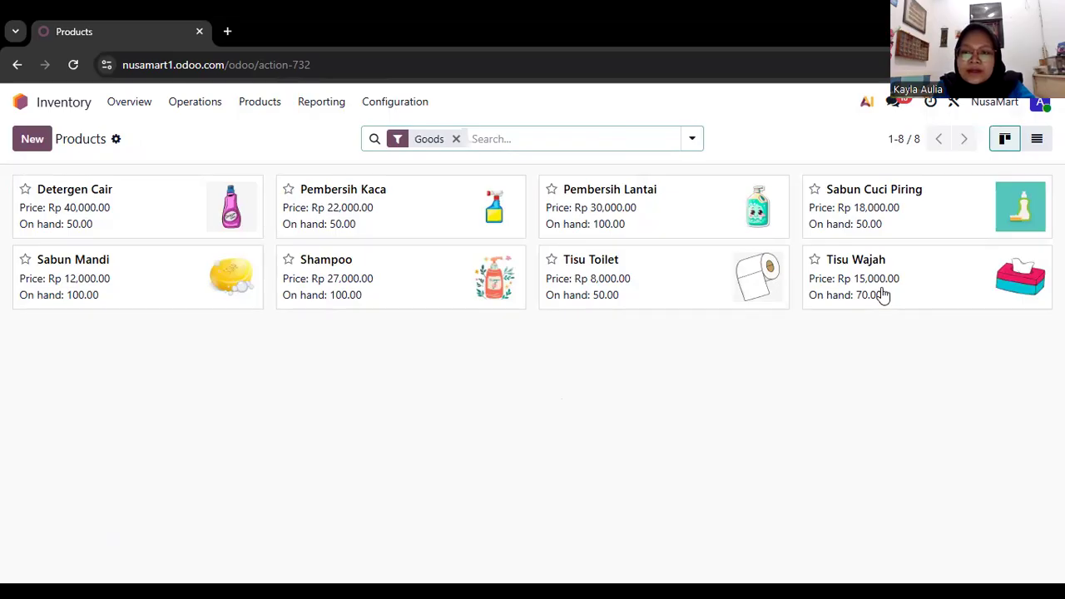
Return to the Purchase app, open the TisuJaya purchase order, and examine the received quantities of its product lines.
key(alt+Left)
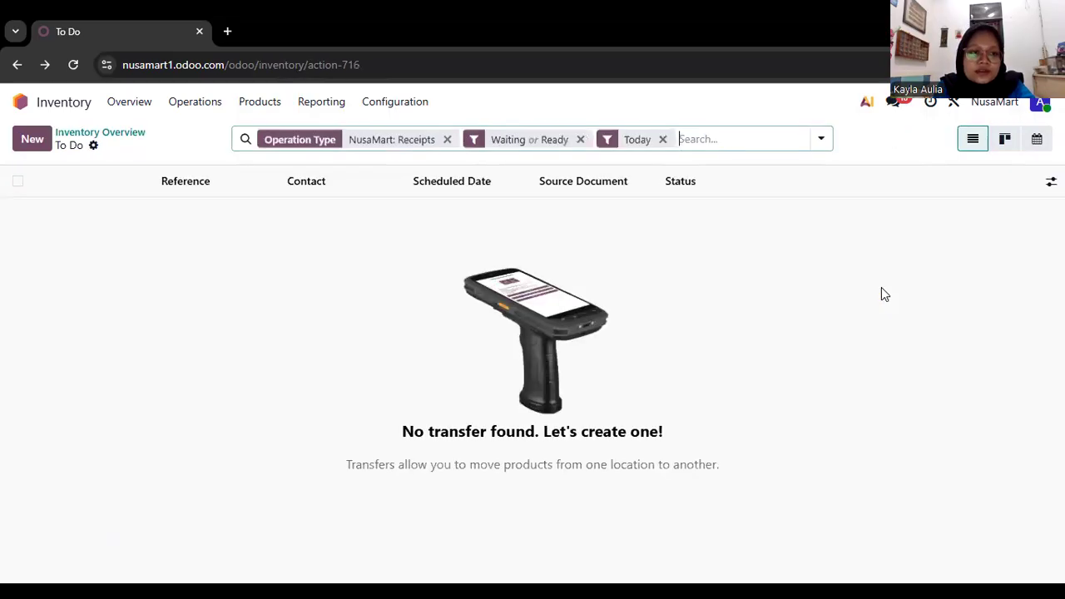
key(alt+Left)
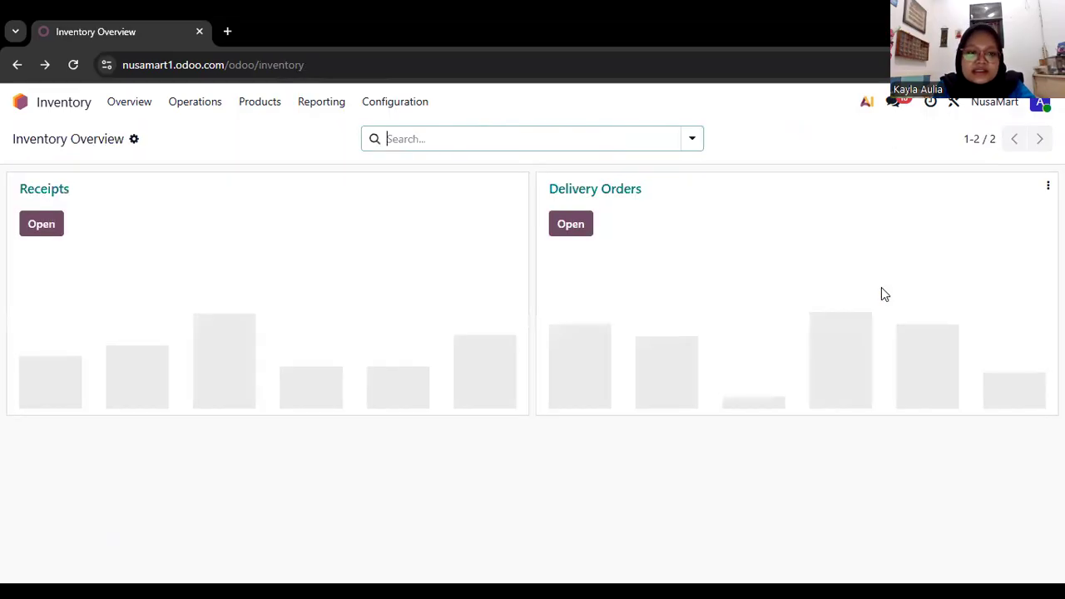
scroll(881, 288, left, 3)
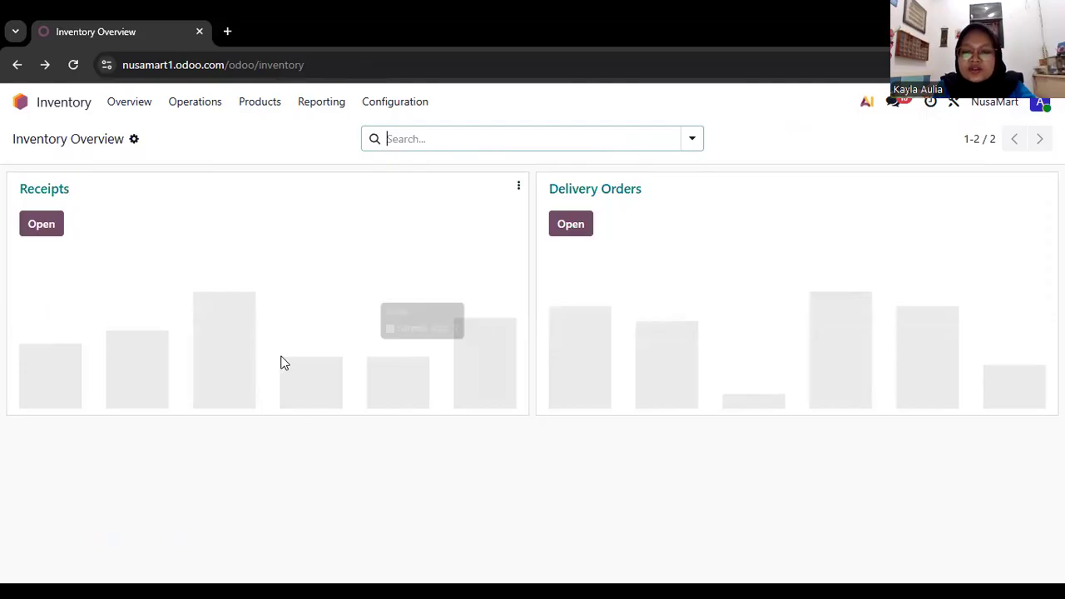
mouse_move(284, 364)
scroll(284, 364, left, 5)
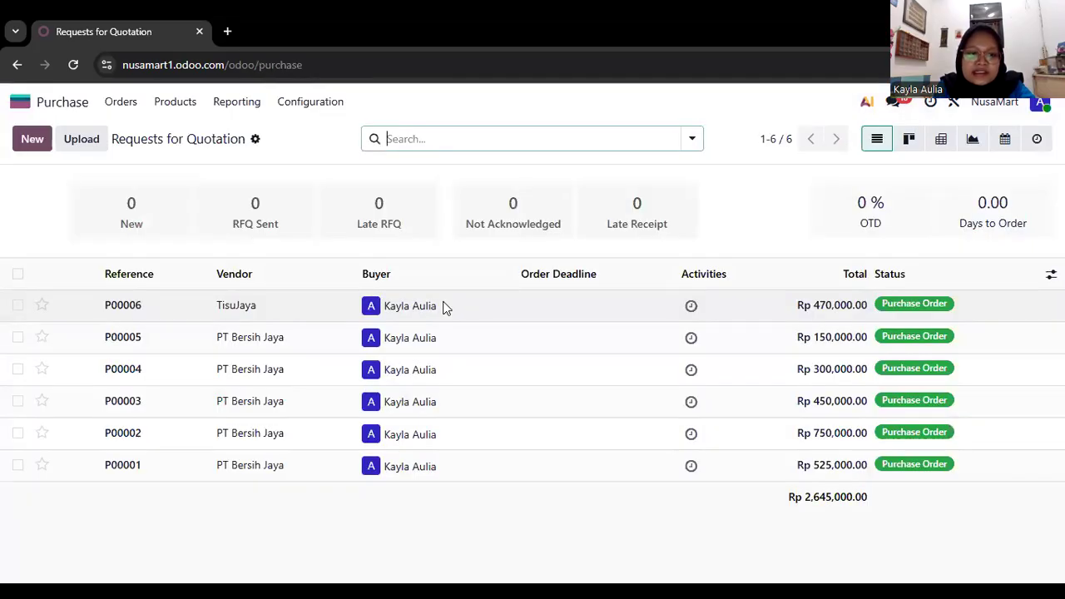
click(444, 307)
scroll(714, 385, down, 2)
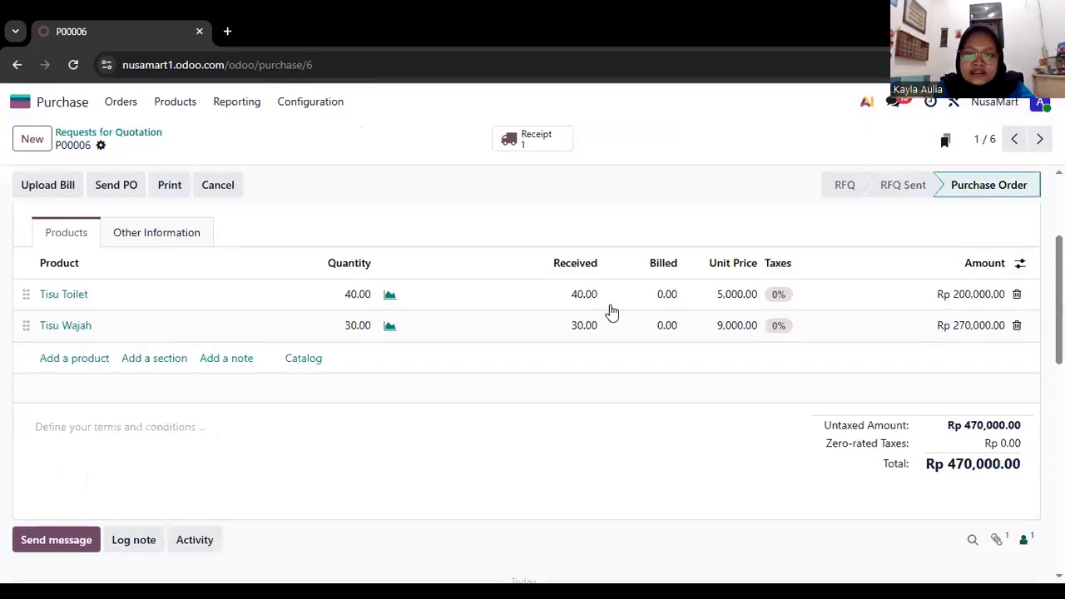
scroll(673, 326, down, 1)
scroll(679, 401, up, 1)
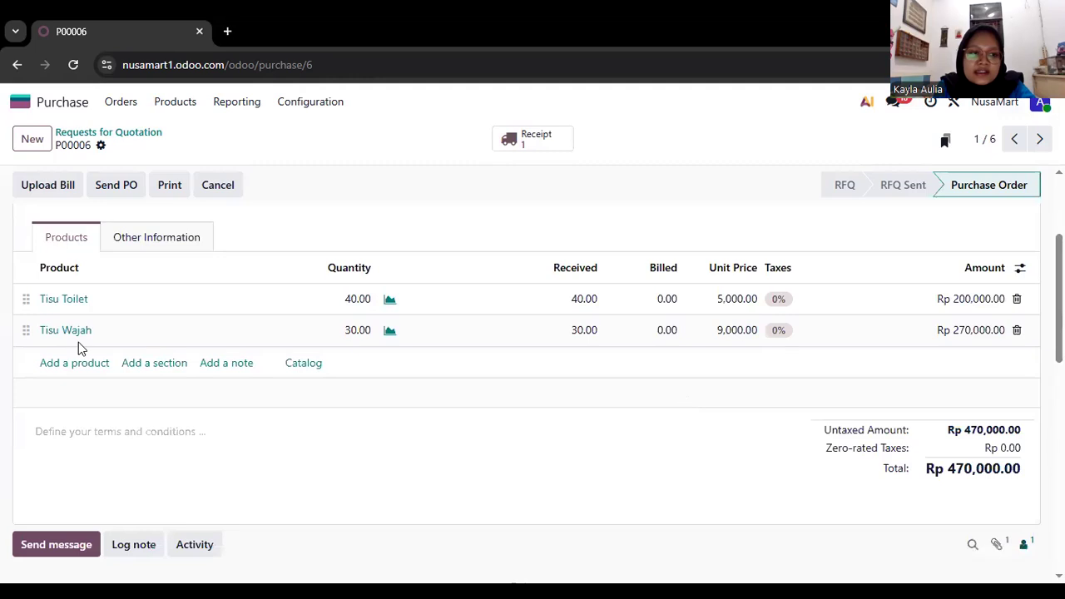
scroll(67, 194, up, 2)
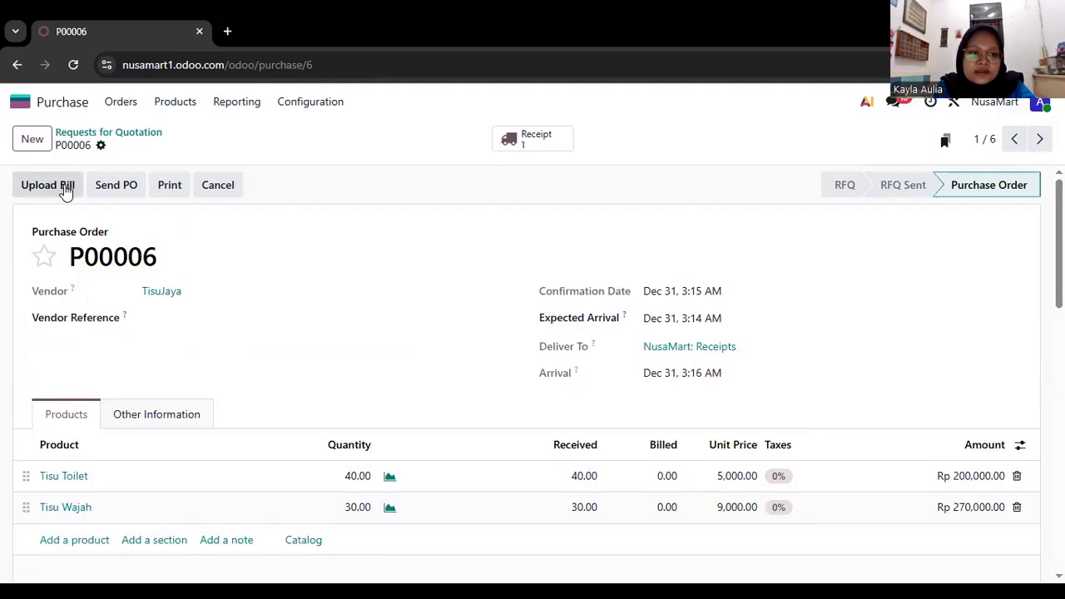
click(66, 191)
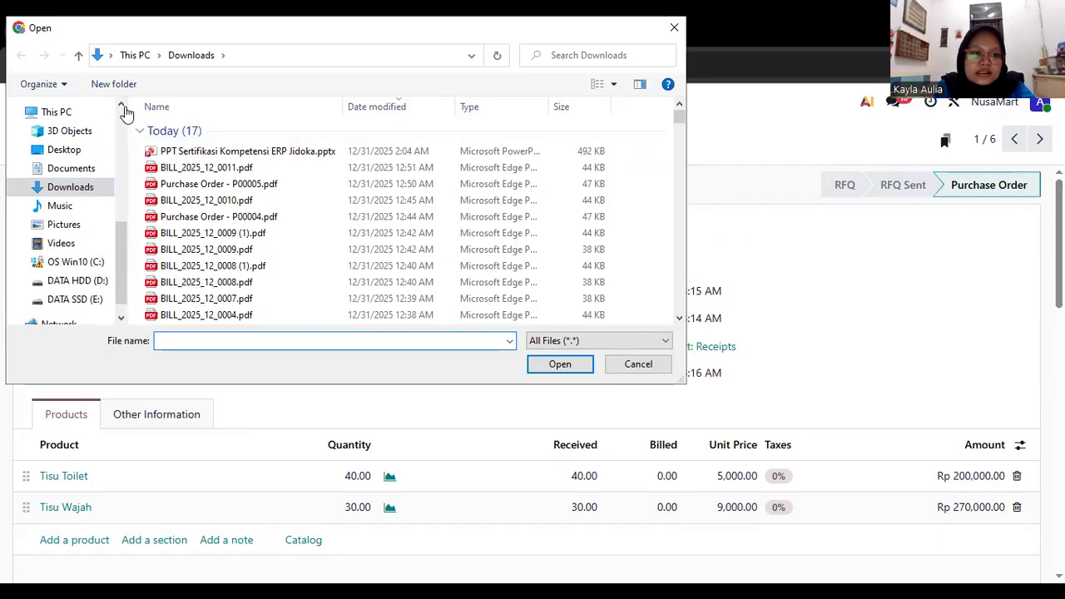
key(Escape)
scroll(625, 373, down, 1)
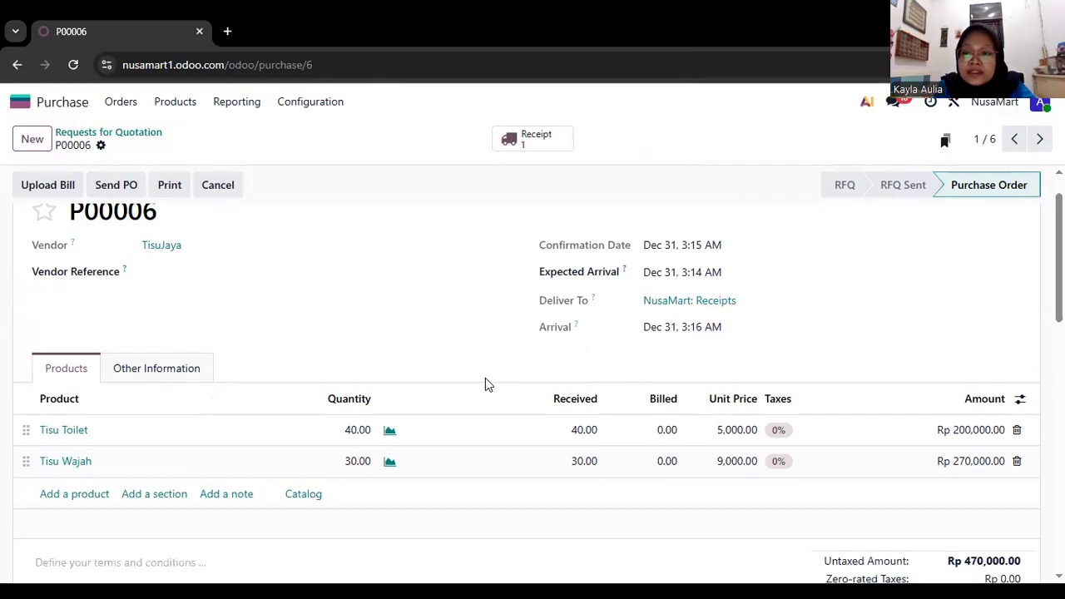
scroll(485, 383, up, 1)
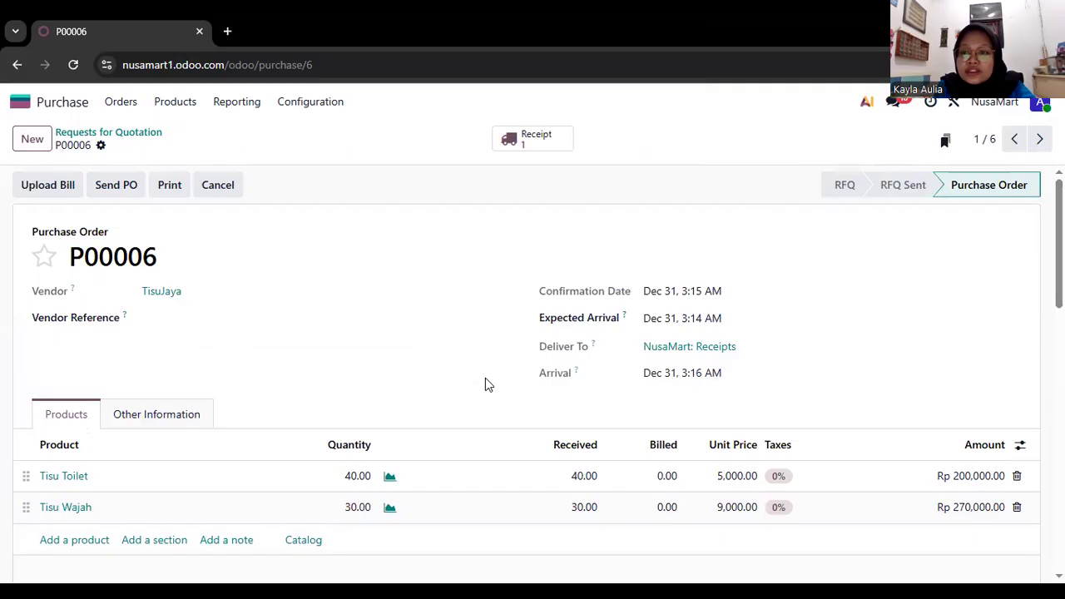
Open the TisuJaya order from the purchase orders list and email the purchase order to the vendor.
click(122, 109)
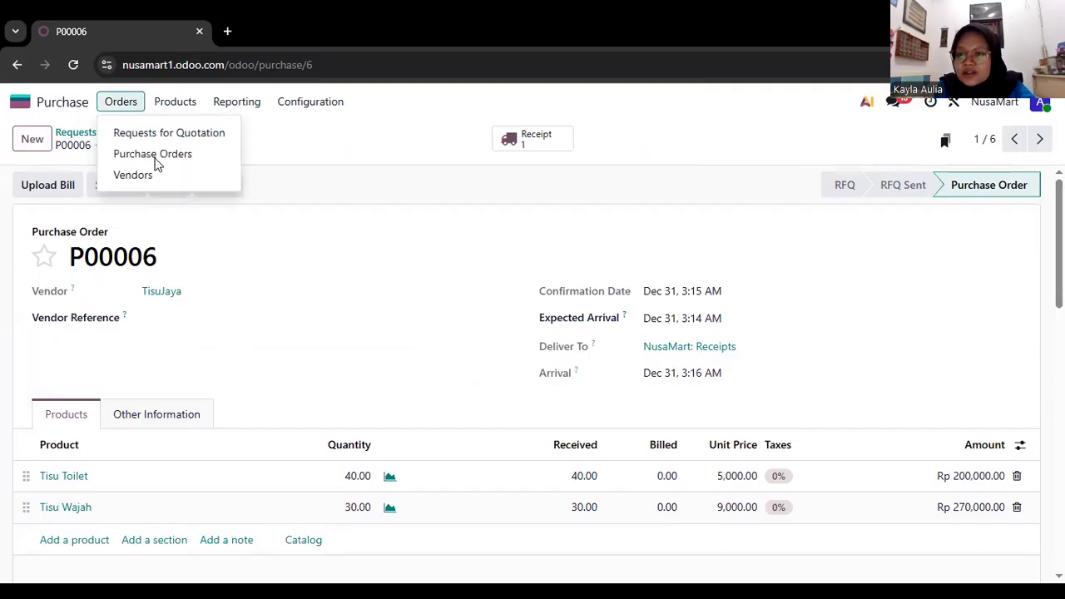
click(154, 161)
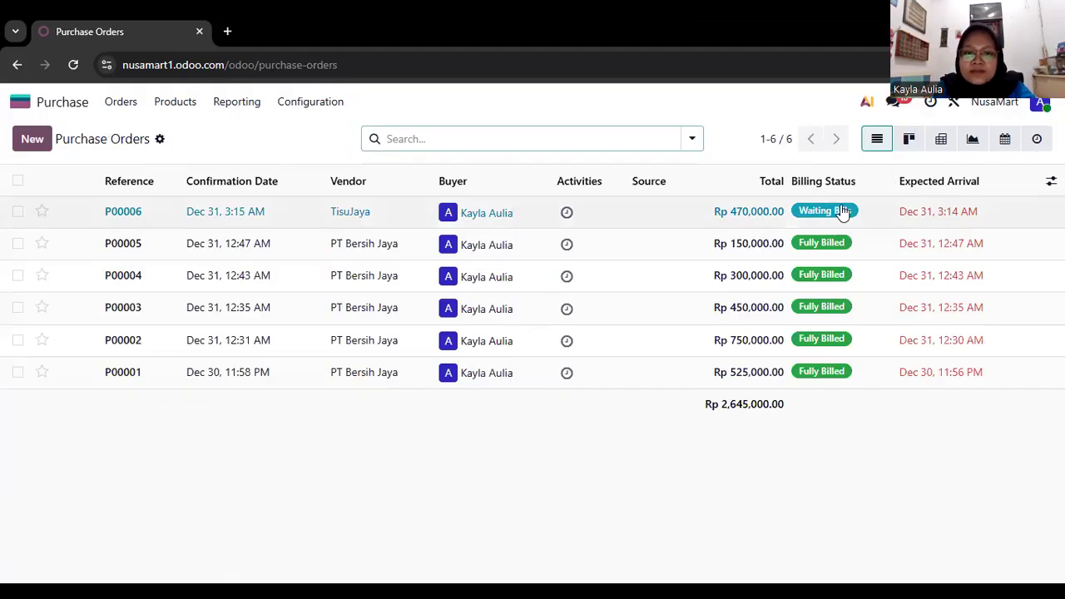
click(843, 213)
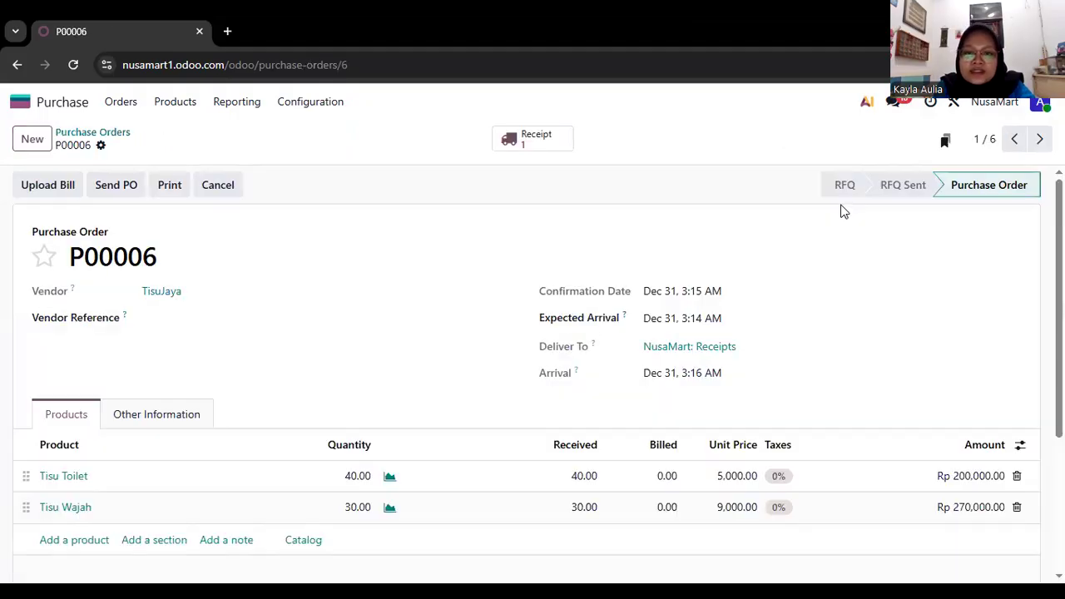
click(114, 198)
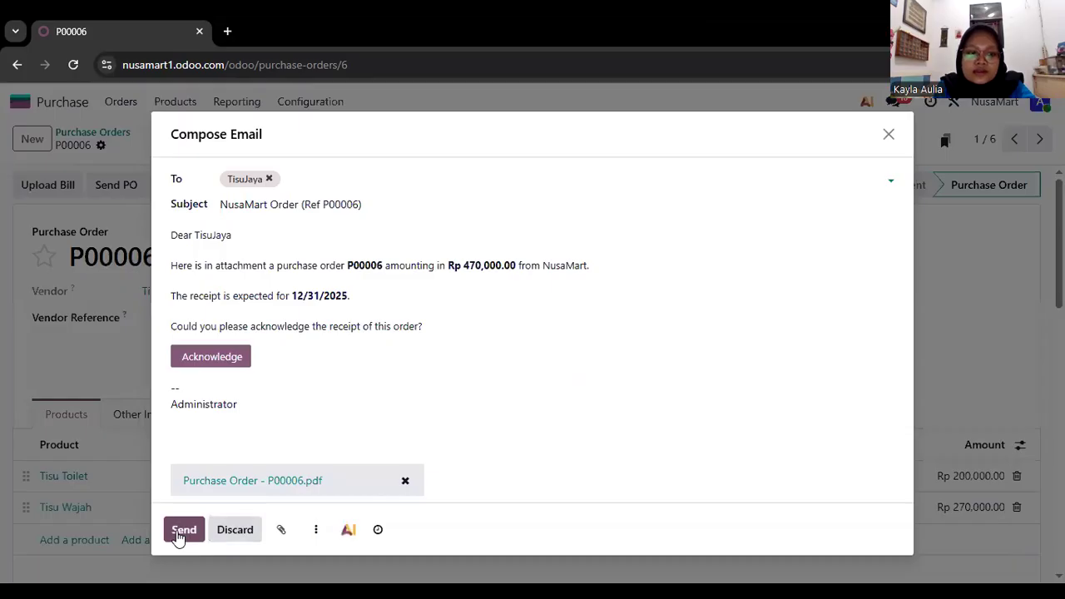
click(180, 534)
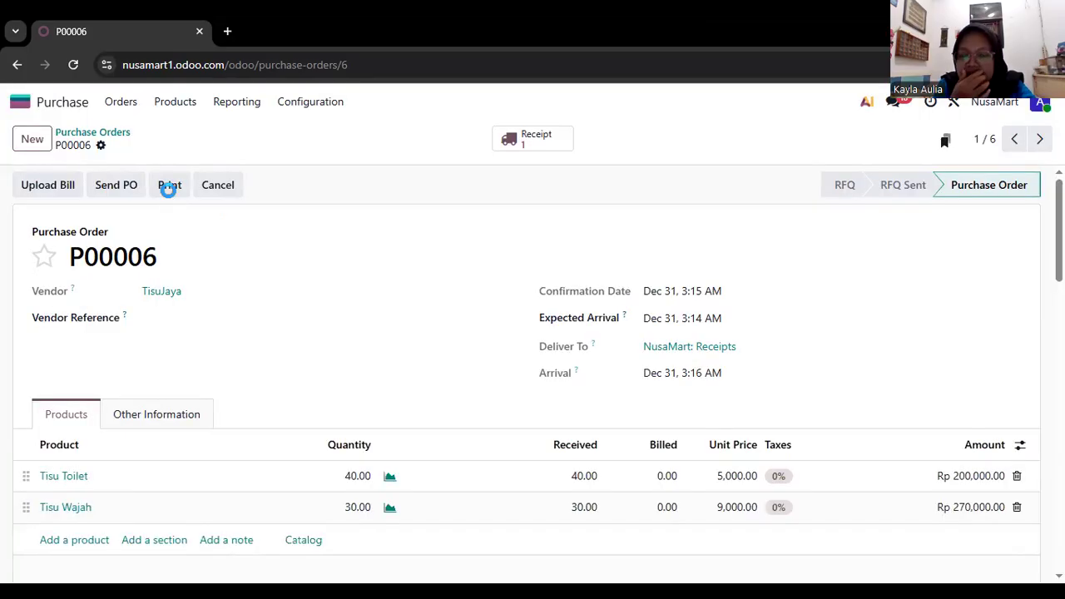
Print the TisuJaya purchase order and upload the resulting PDF as its vendor bill, digitizing the document.
click(169, 186)
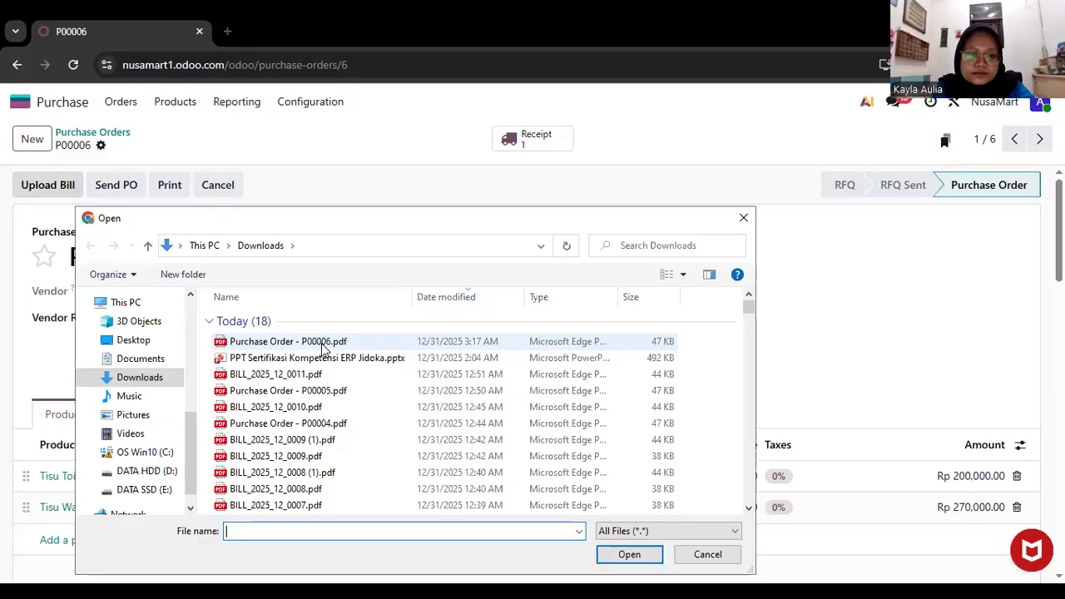
double_click(322, 344)
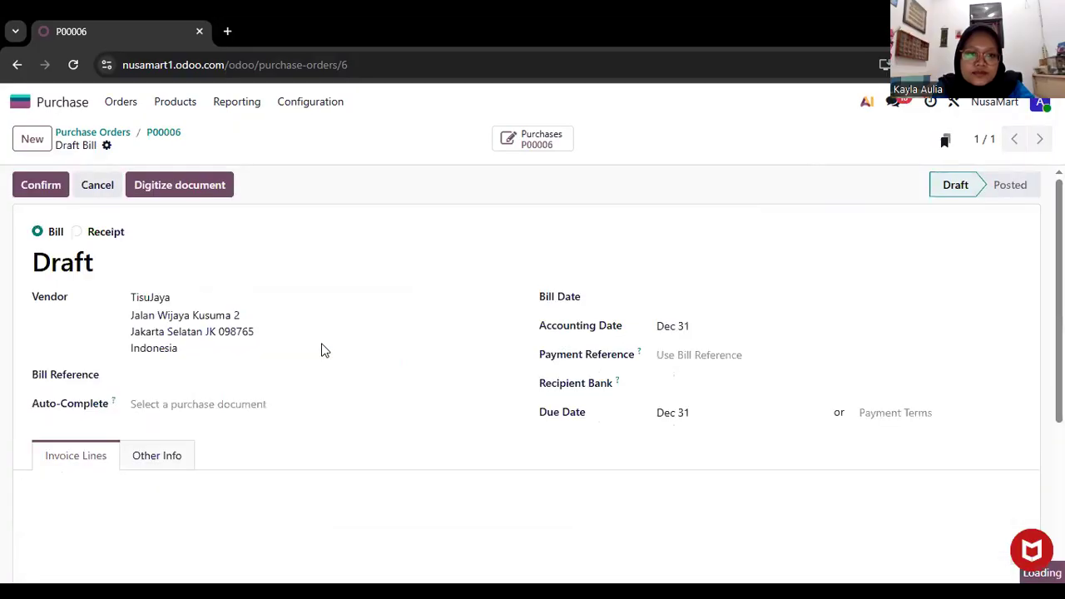
click(223, 188)
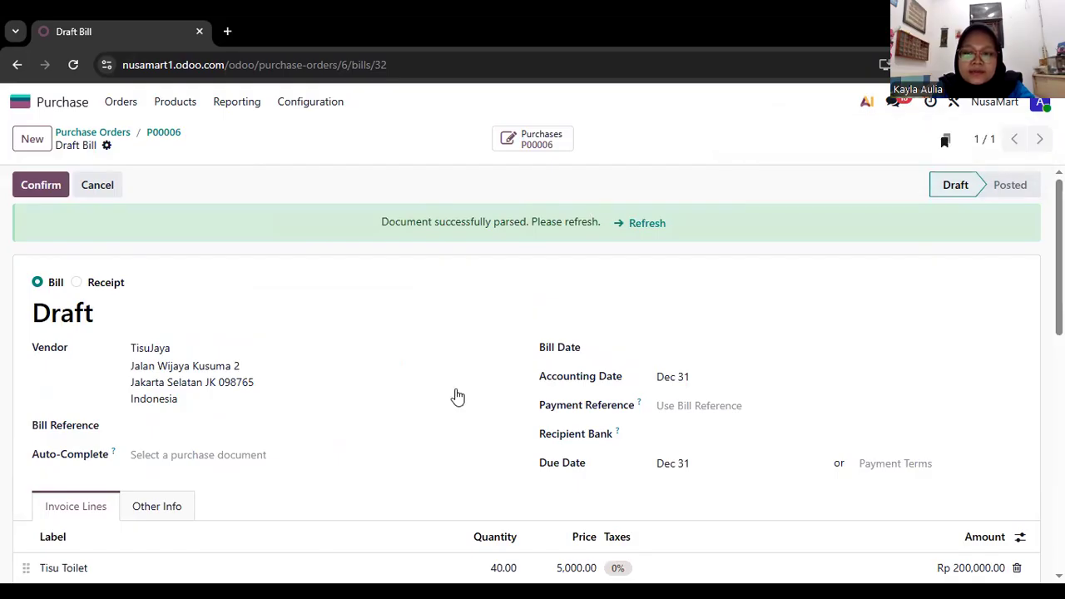
scroll(458, 397, down, 2)
scroll(456, 396, up, 2)
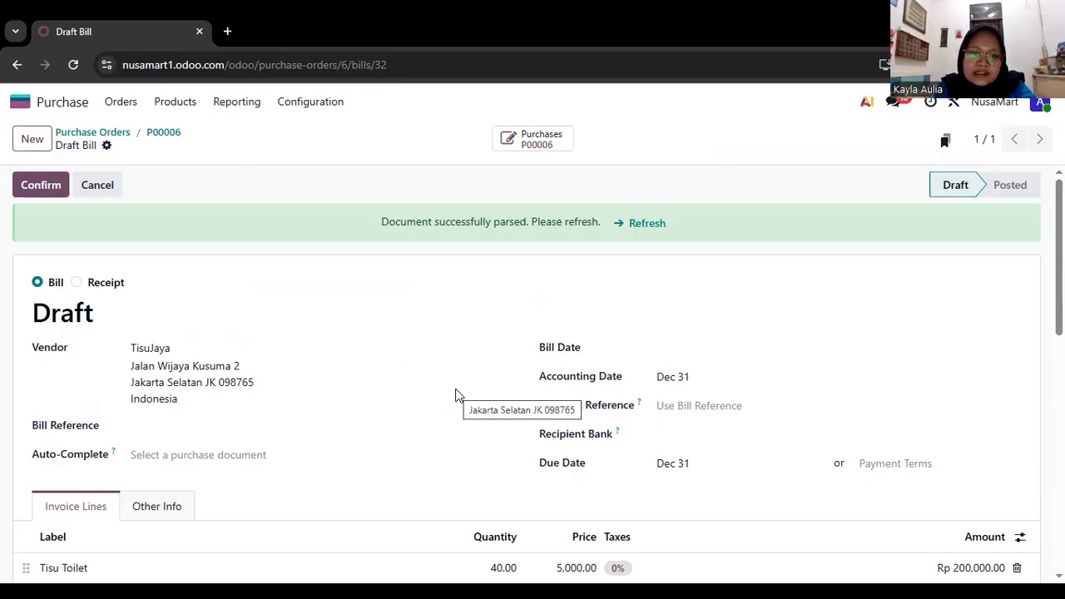
Confirm the TisuJaya draft bill and create its payment using the Bank journal and the Manual Payment method.
click(25, 194)
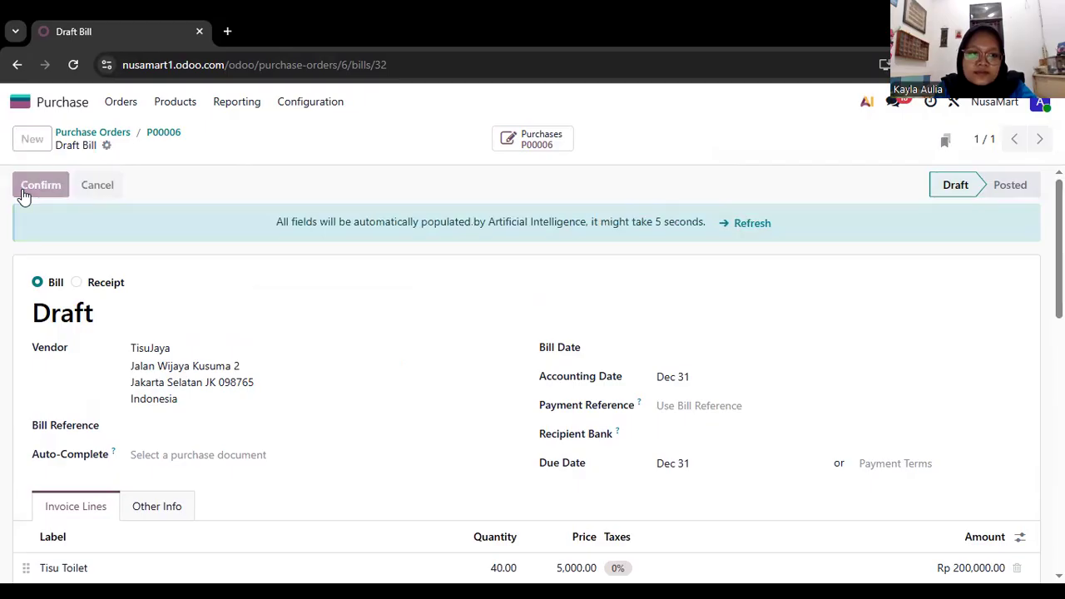
click(72, 187)
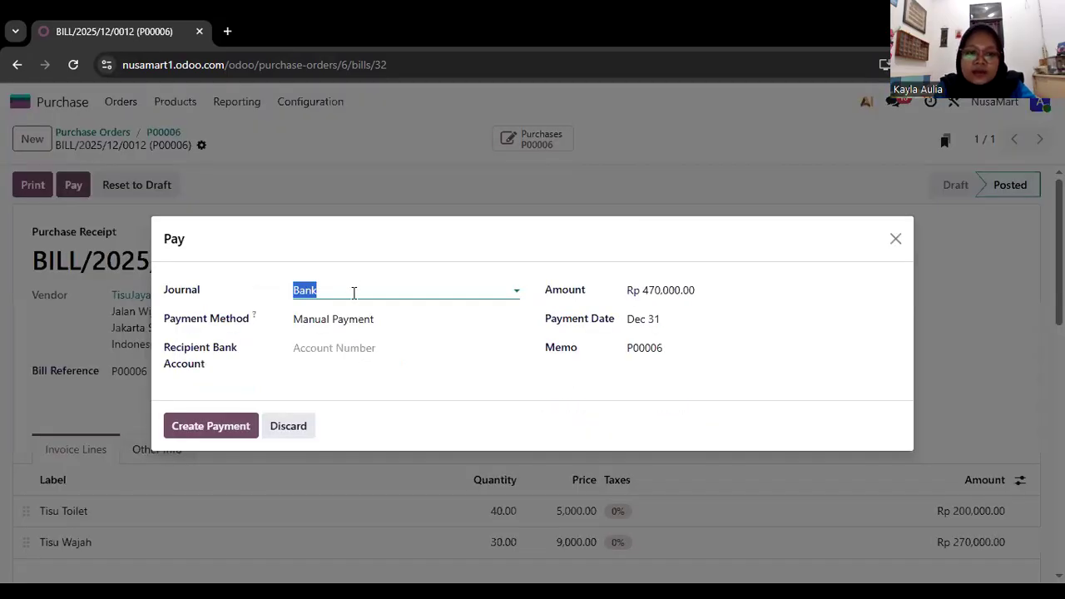
click(354, 292)
click(375, 320)
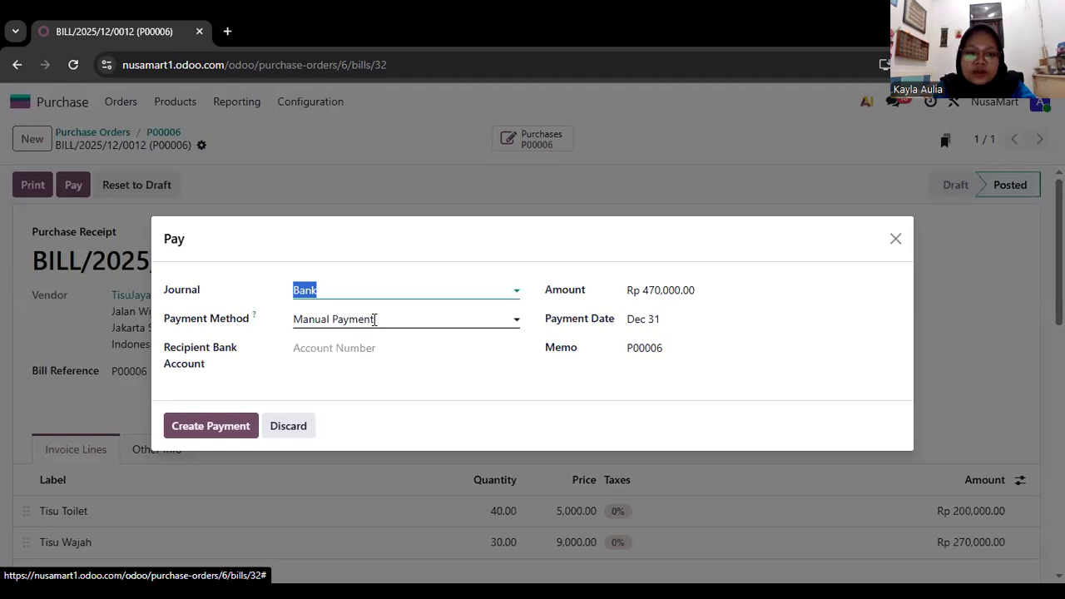
click(374, 319)
click(215, 425)
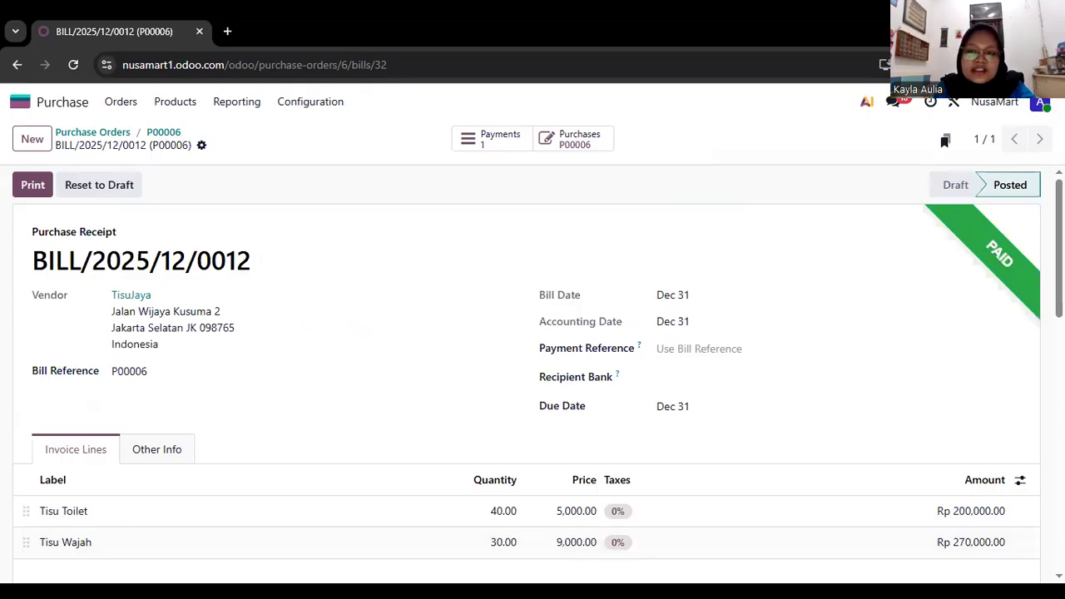
Print the paid bill and upload BILL_2025_12_0012.pdf to the TisuJaya purchase order as a digitized vendor bill.
click(25, 185)
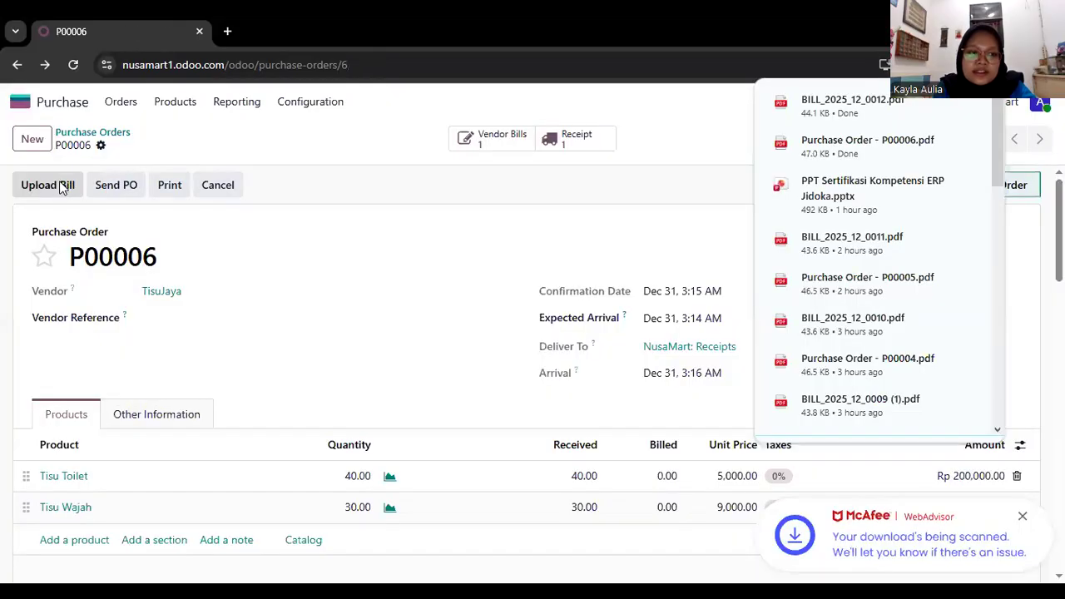
click(61, 185)
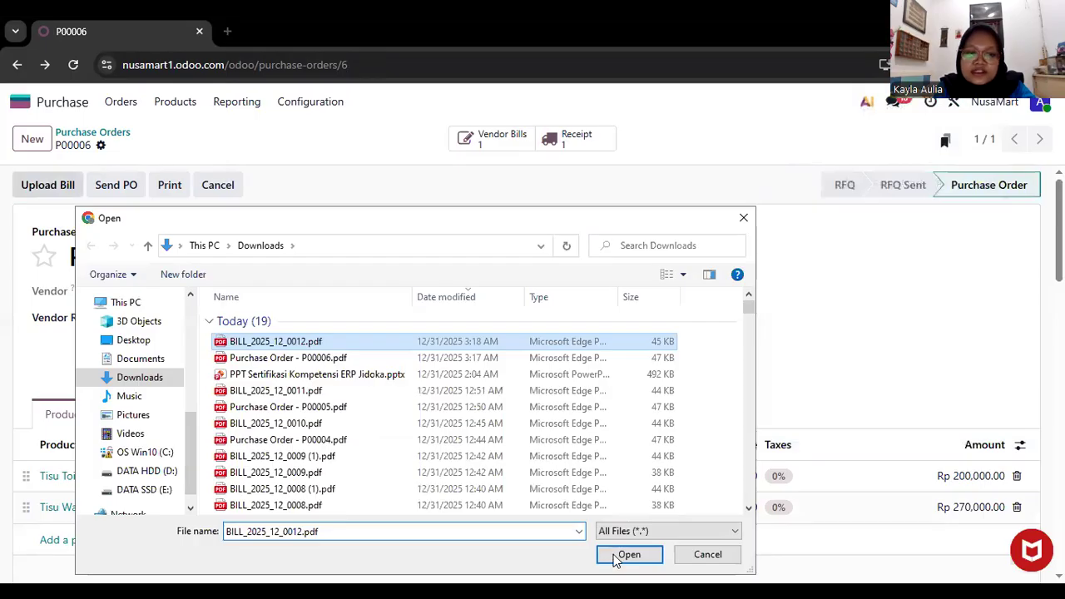
click(625, 557)
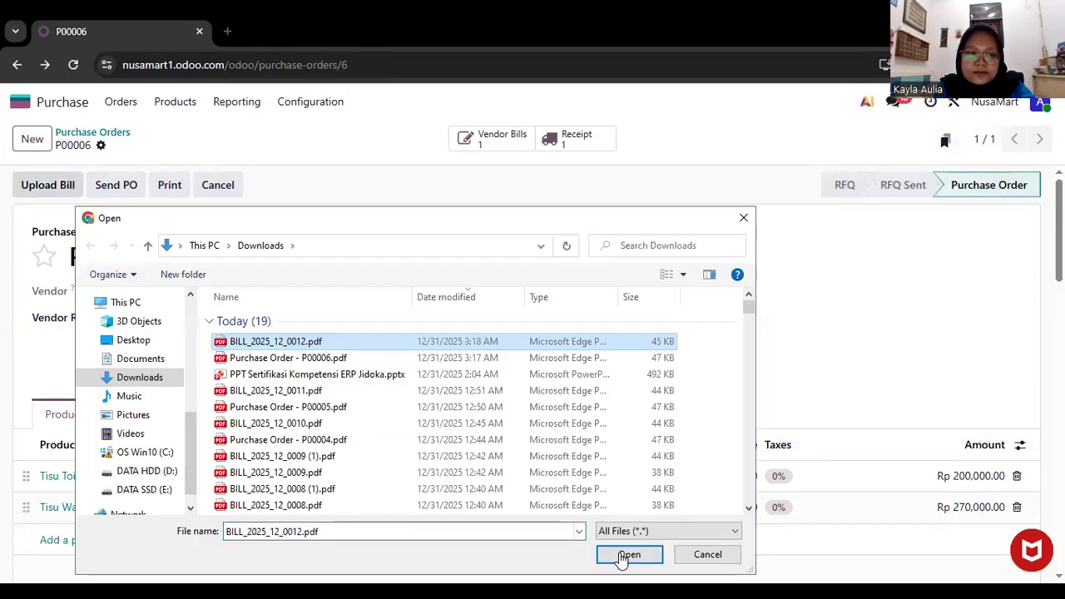
click(162, 187)
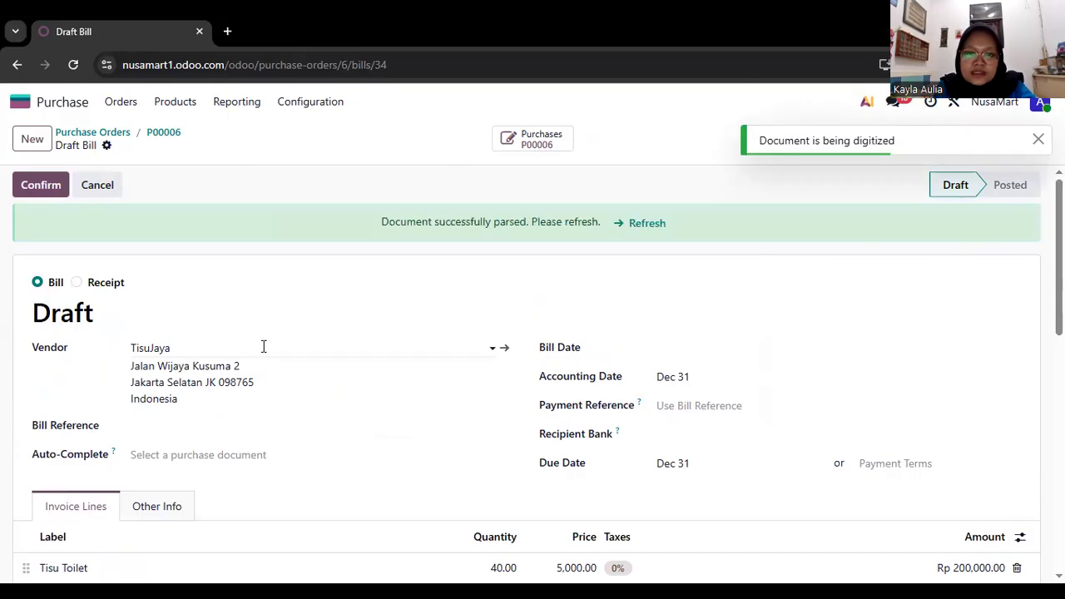
Check the billing status in the purchase orders list and the billed quantities on the TisuJaya order's product lines.
scroll(264, 346, left, 3)
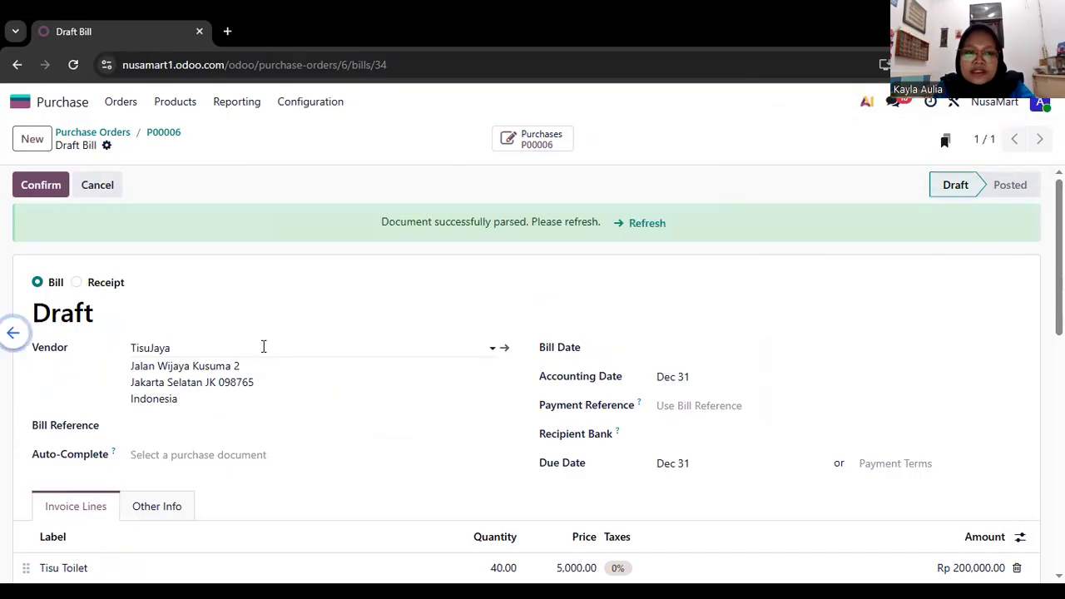
scroll(264, 346, left, 2)
scroll(264, 352, left, 3)
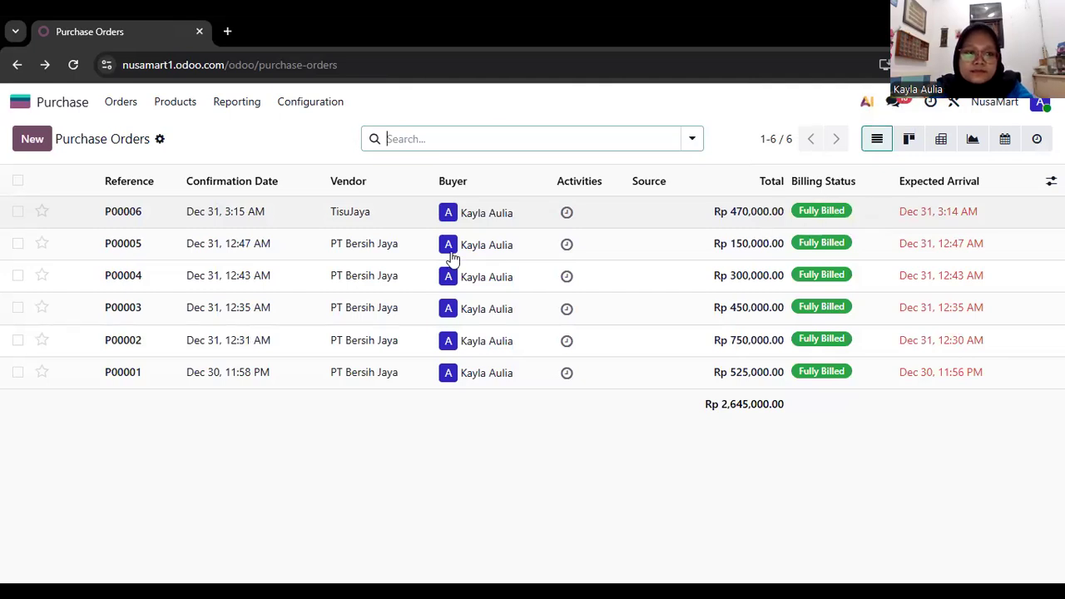
click(121, 103)
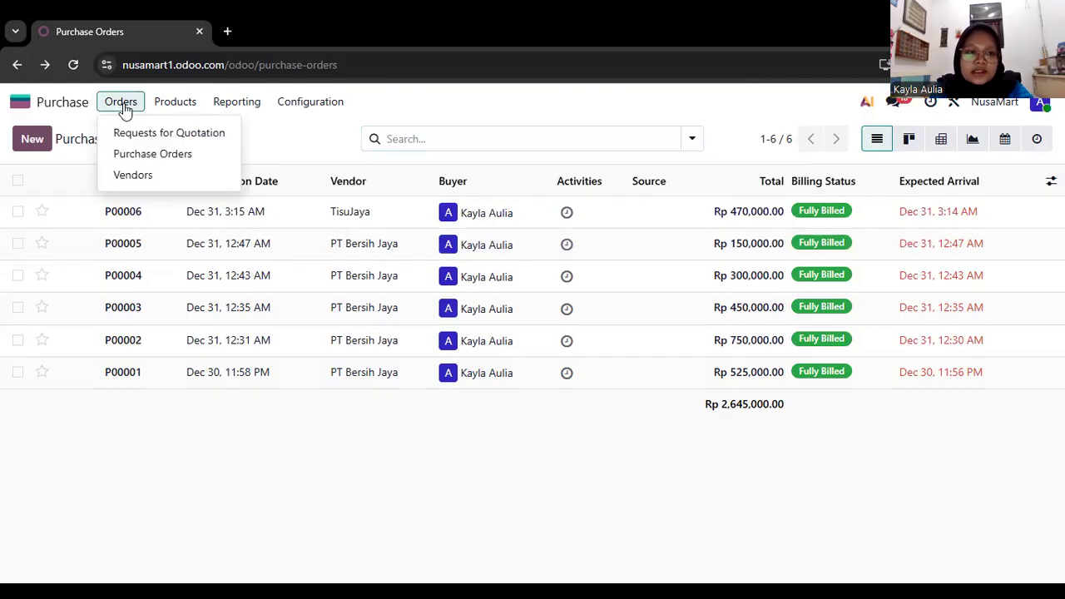
click(317, 345)
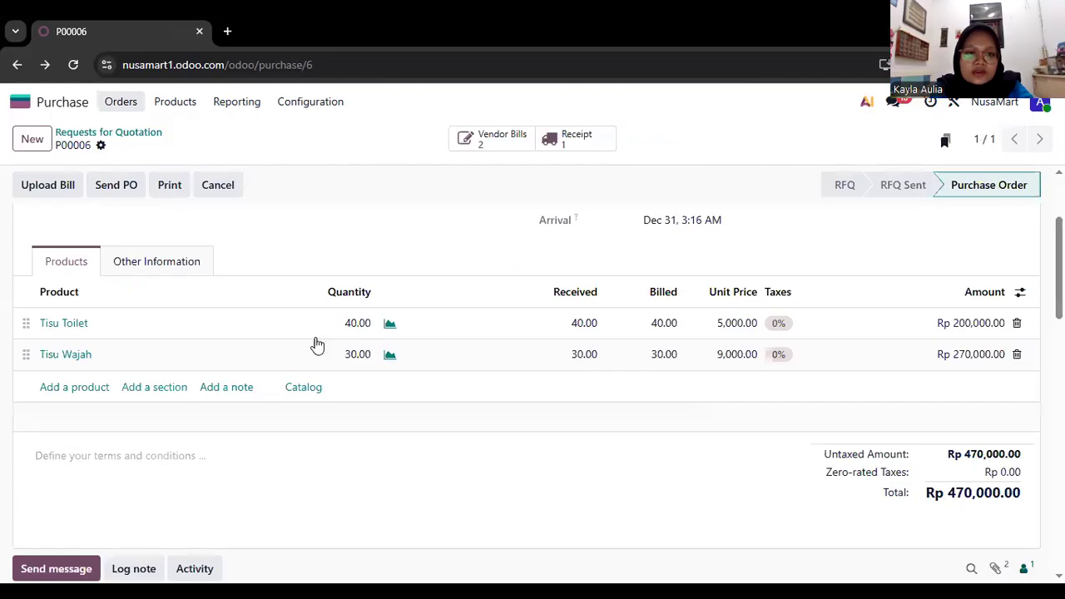
scroll(318, 346, down, 1)
Switch to the Inventory app and open its product list to check the on-hand stock of both tissue products.
scroll(318, 346, left, 5)
scroll(317, 346, left, 5)
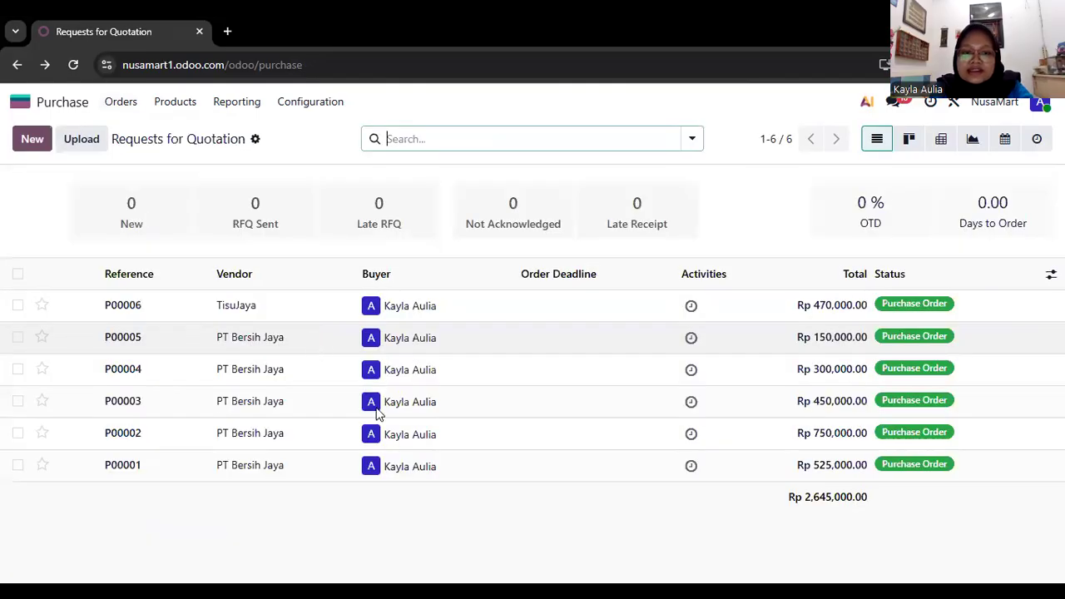
click(375, 435)
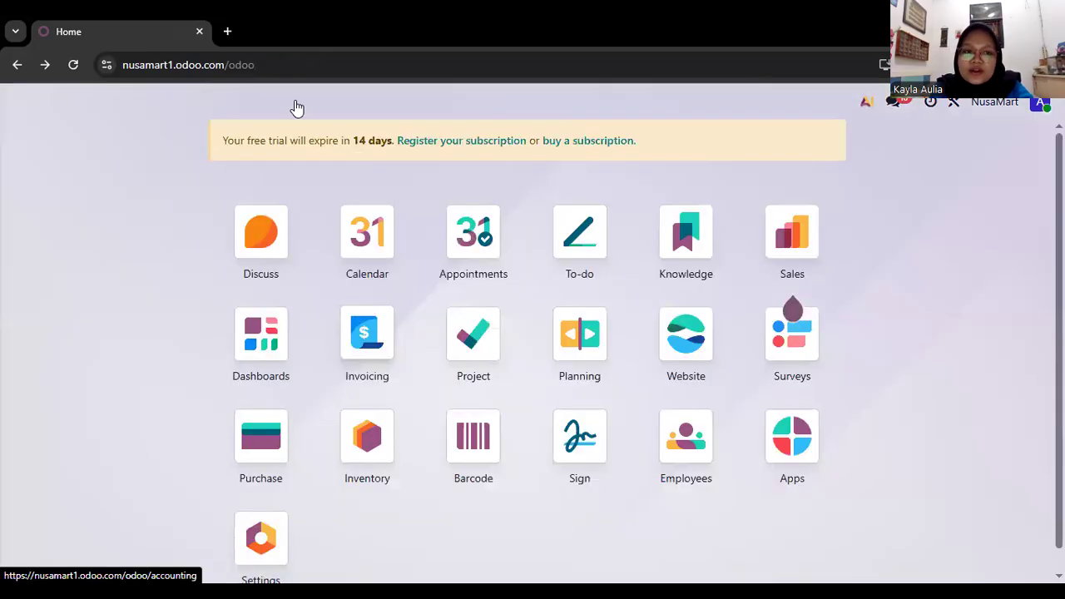
click(261, 104)
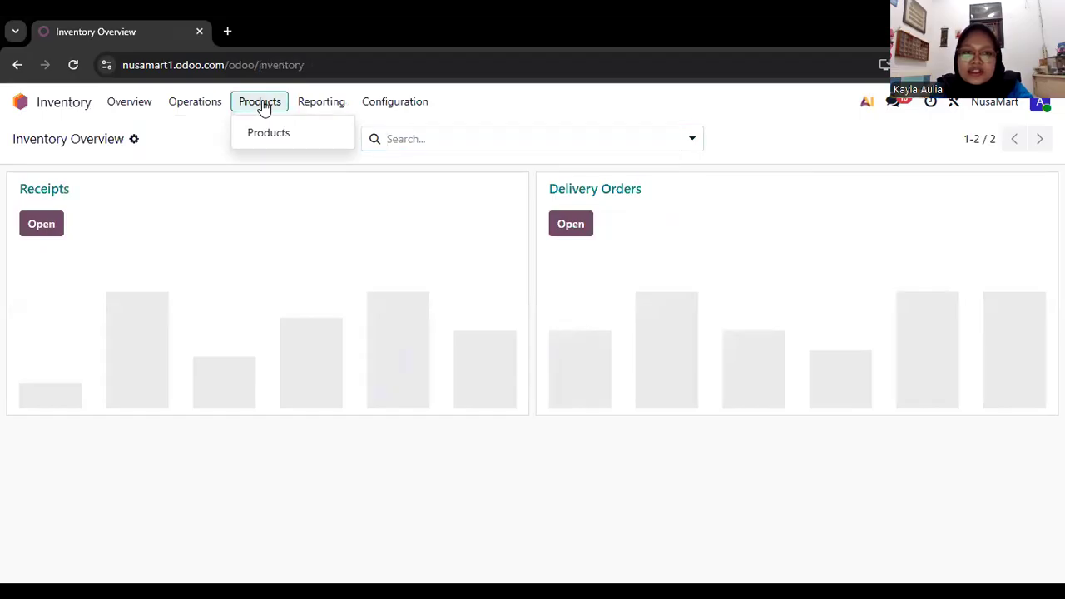
click(285, 130)
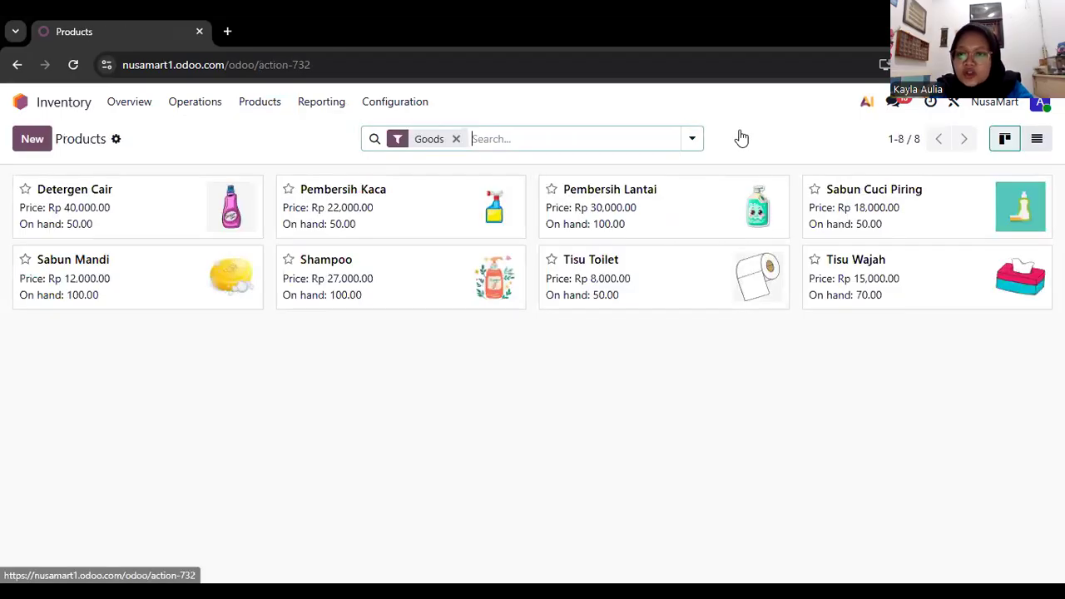
Switch to the Sales app and start a new customer record of the Person type.
scroll(594, 397, left, 5)
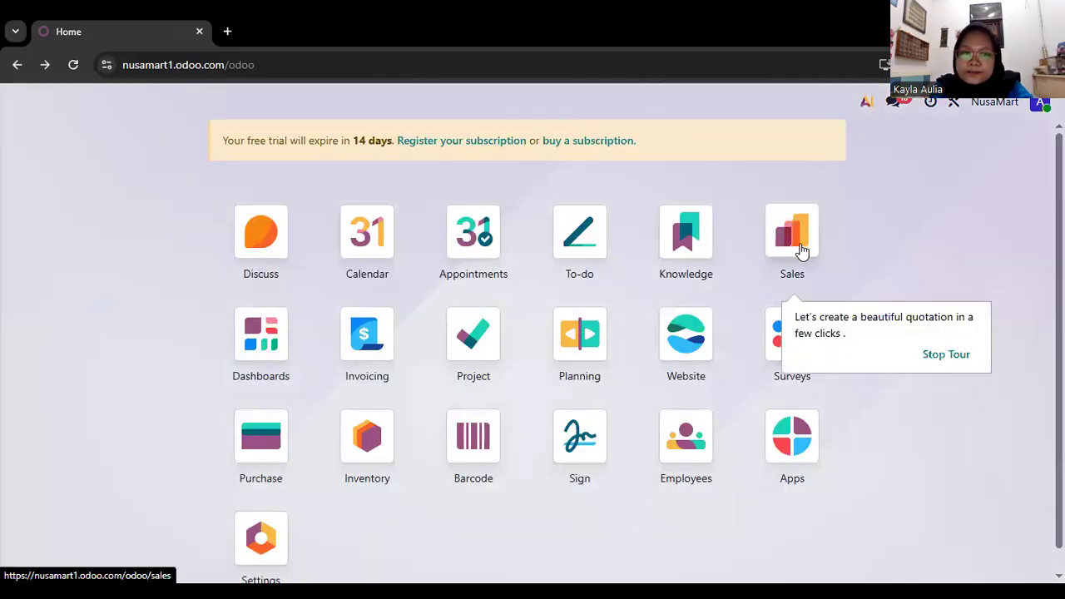
click(802, 249)
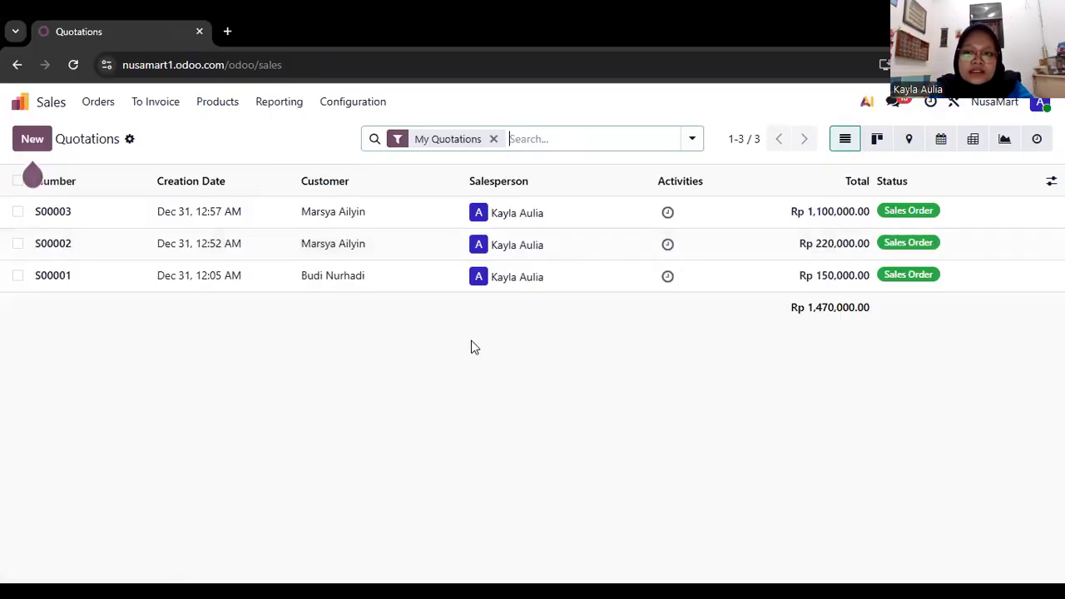
click(109, 108)
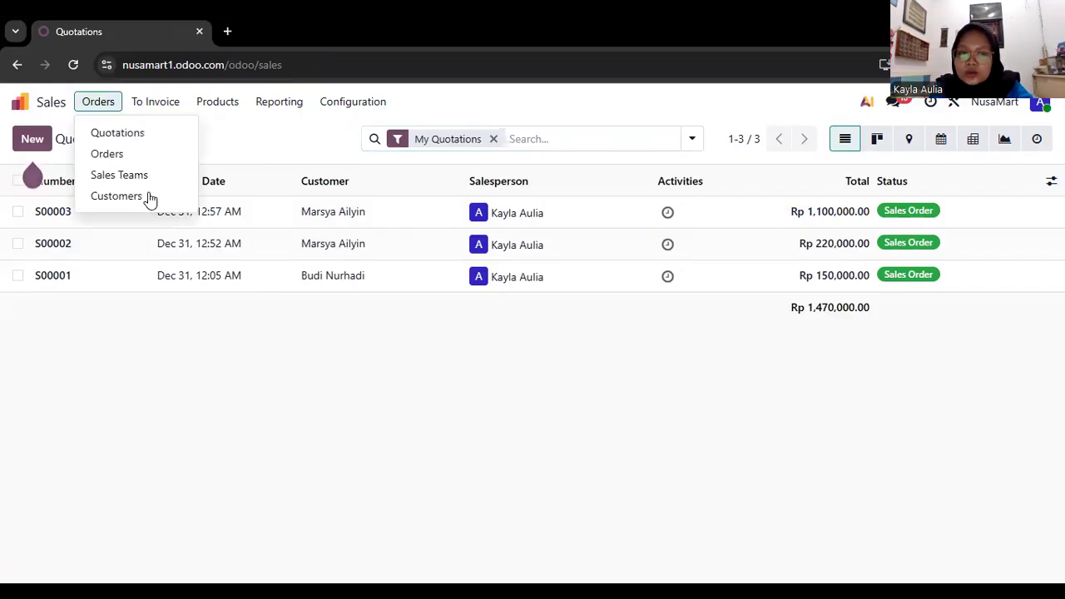
click(117, 197)
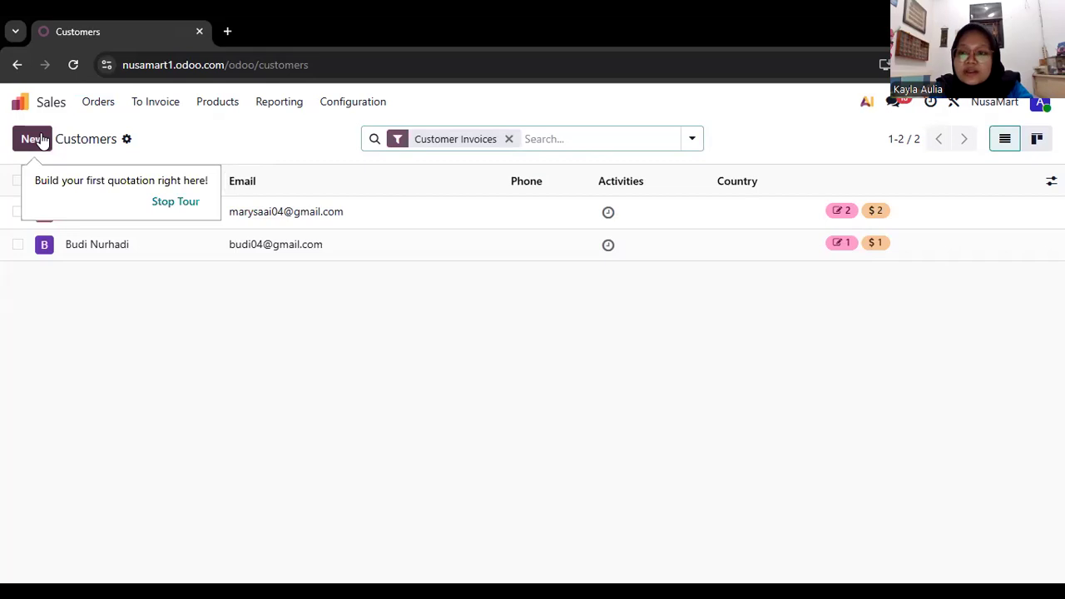
click(38, 140)
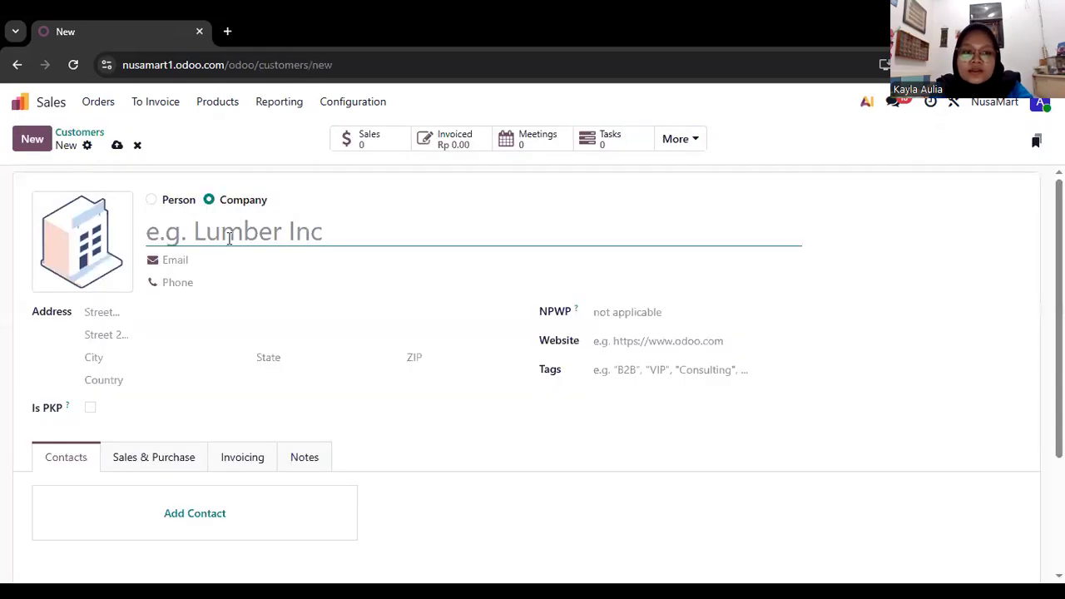
click(152, 200)
Enter the customer's full name in the new record.
click(189, 224)
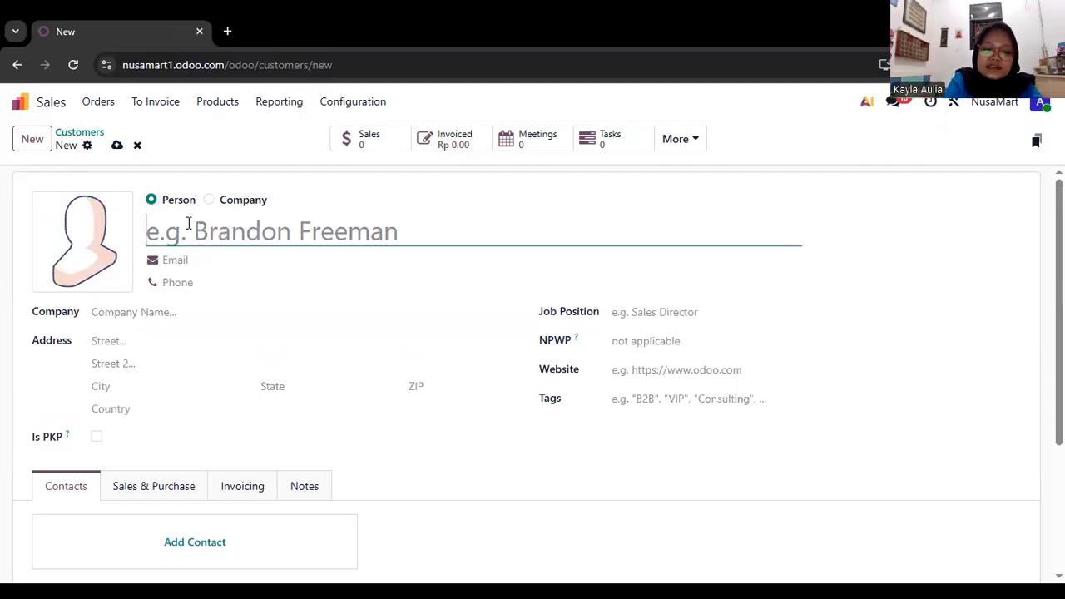
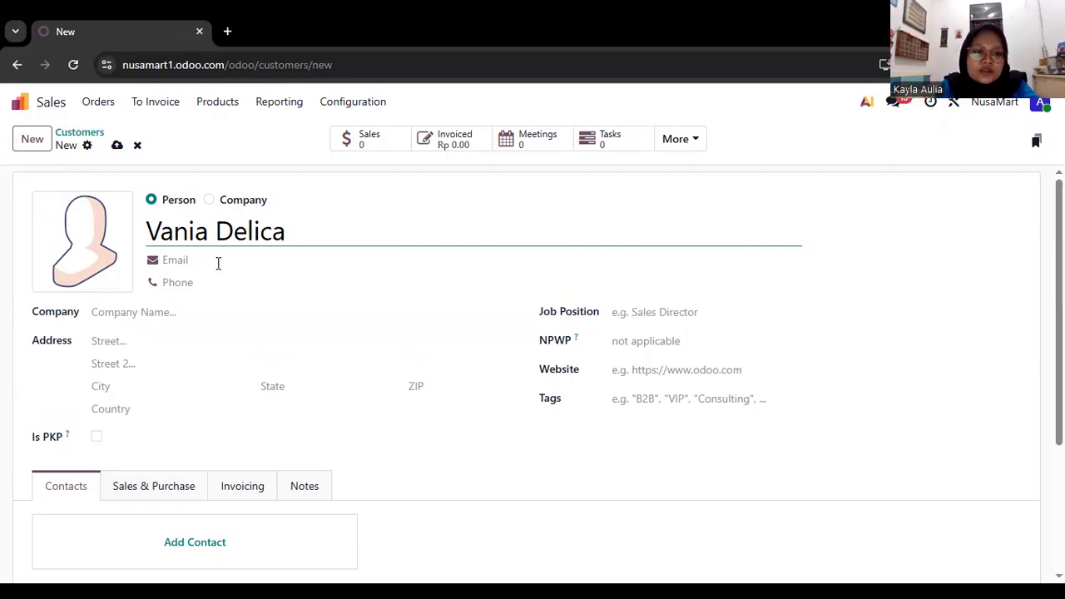
Fill in the customer's e-mail address.
click(218, 263)
Fill in the customer's phone number.
click(215, 282)
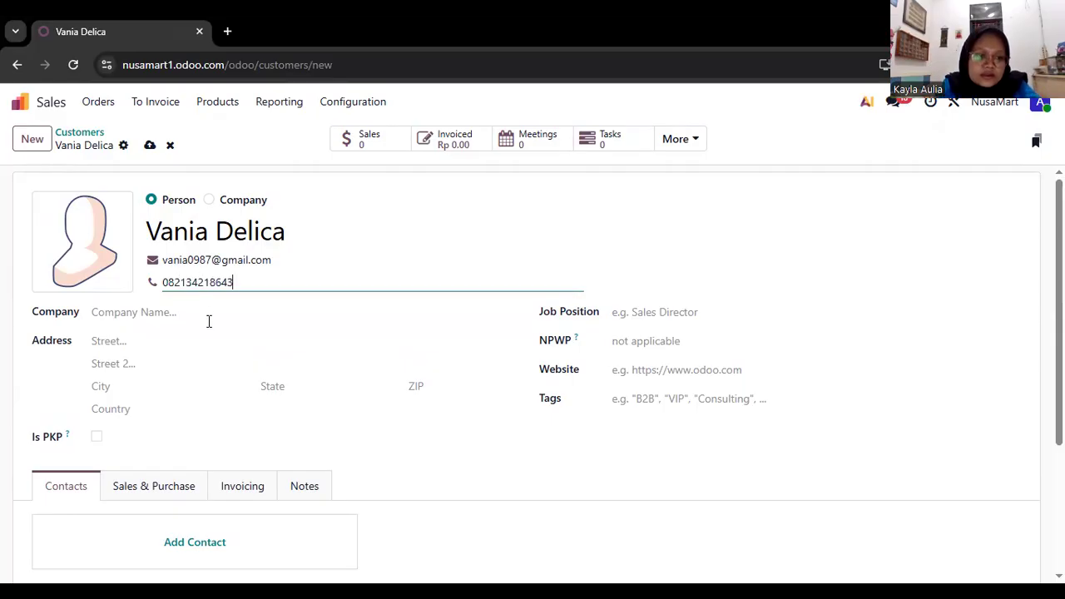
click(208, 321)
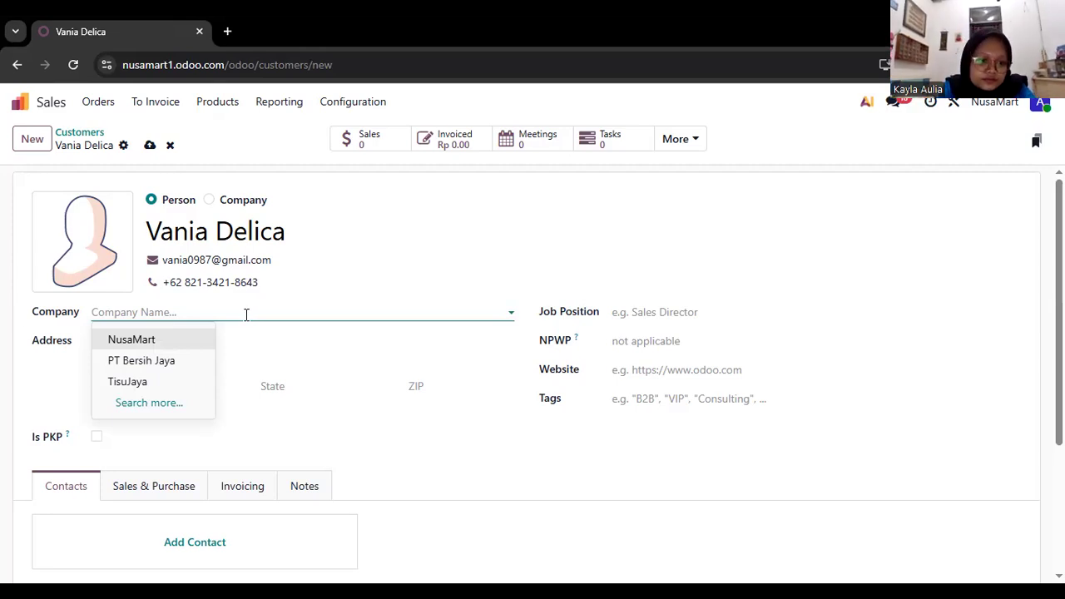
click(172, 412)
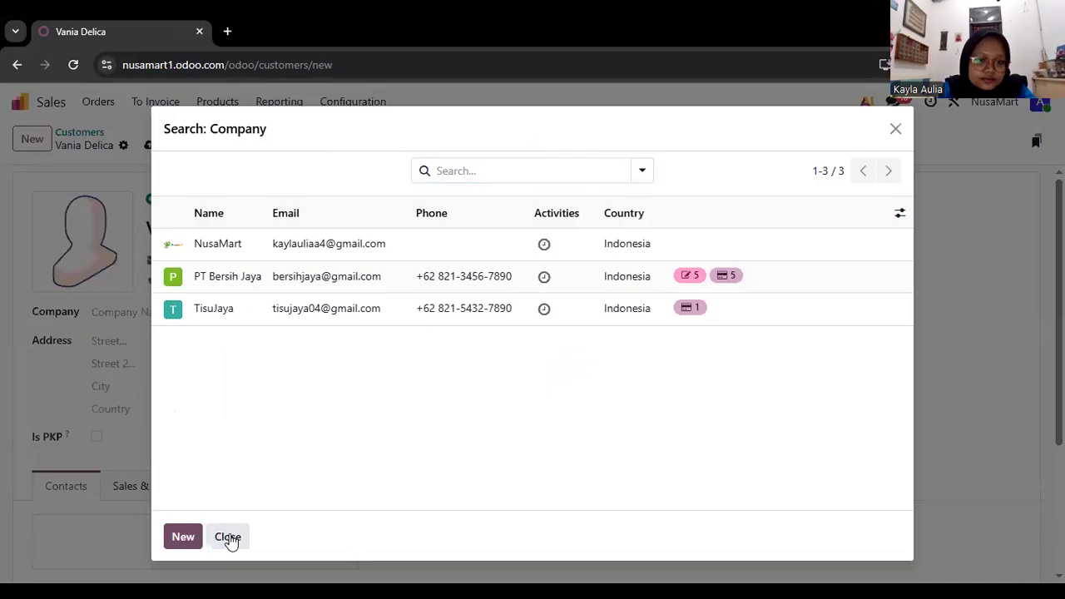
click(185, 536)
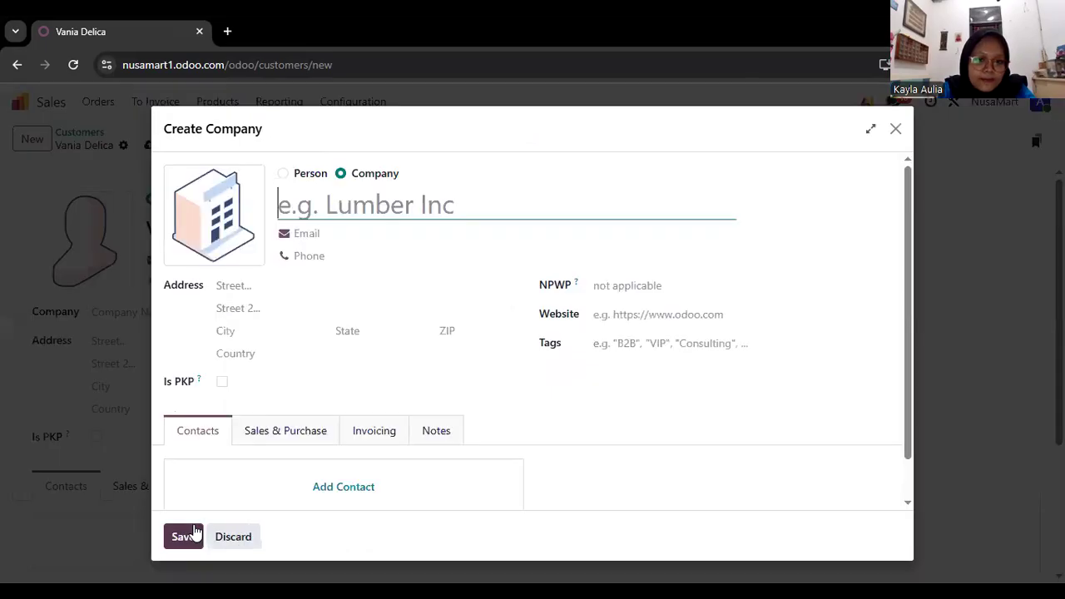
drag(799, 118, 583, 228)
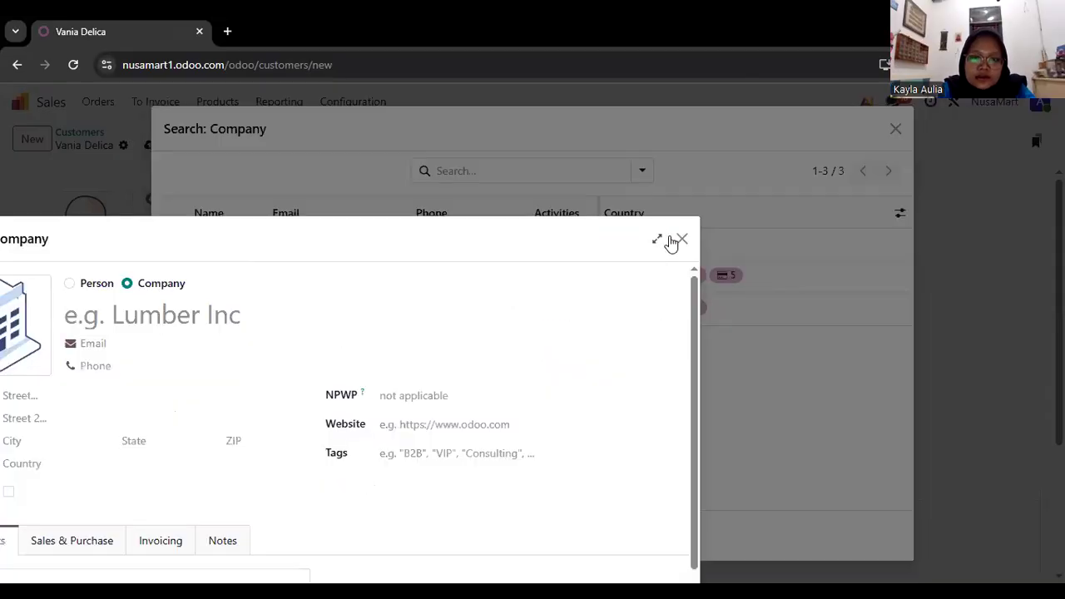
click(672, 240)
click(160, 343)
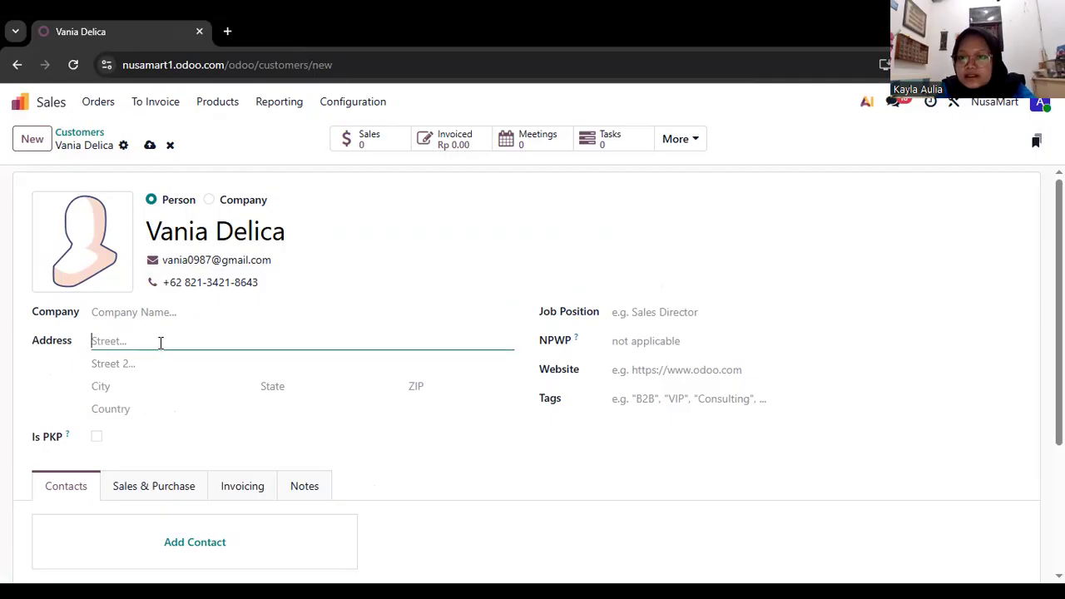
click(176, 315)
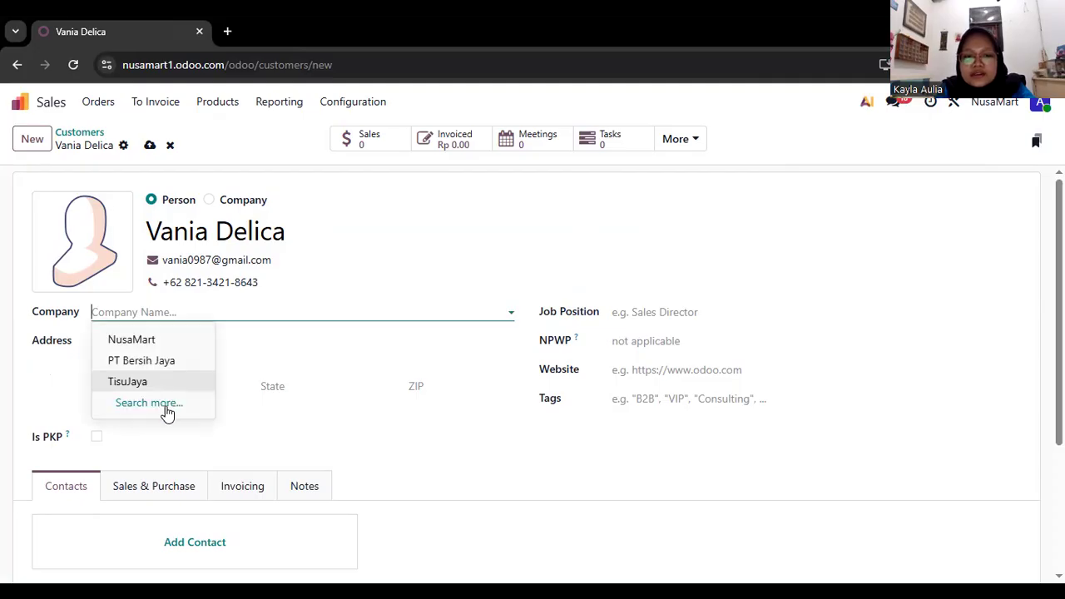
click(324, 341)
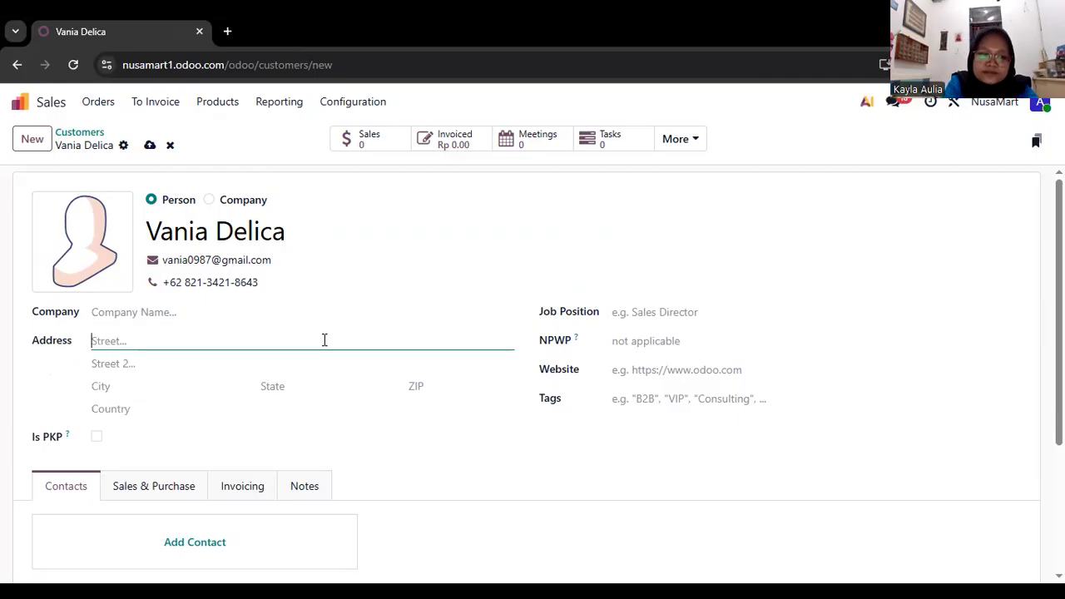
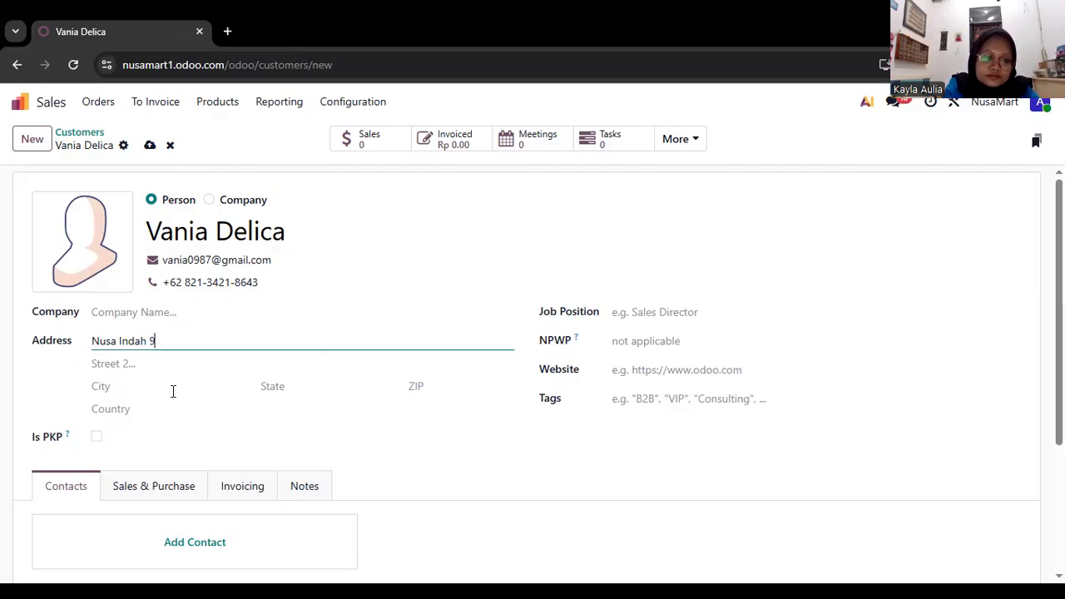
Fill in the state and city of the customer's address.
click(173, 392)
click(267, 388)
text(J)
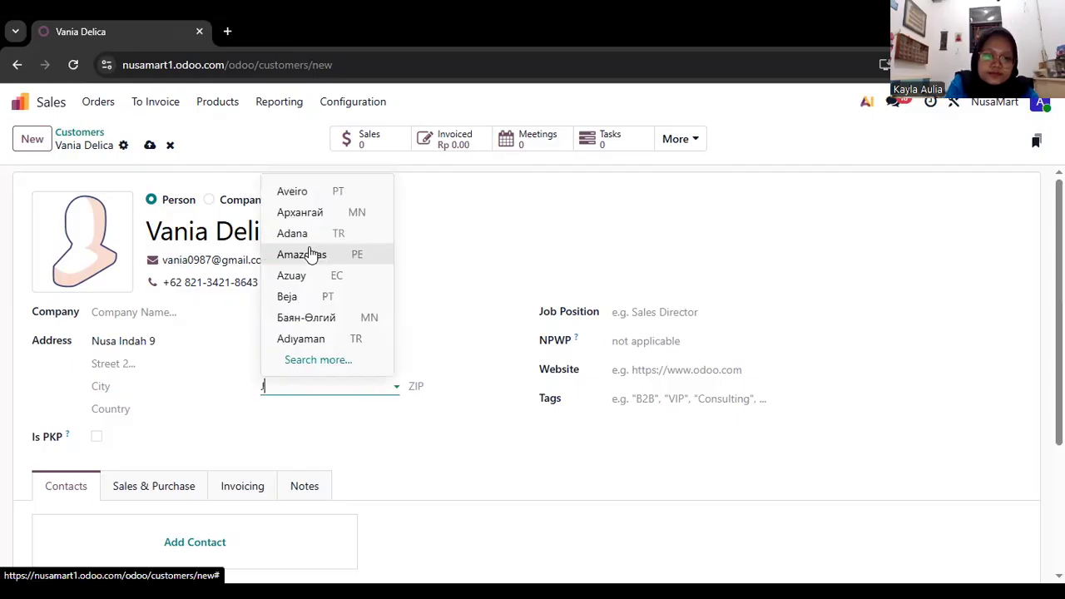
text(ak)
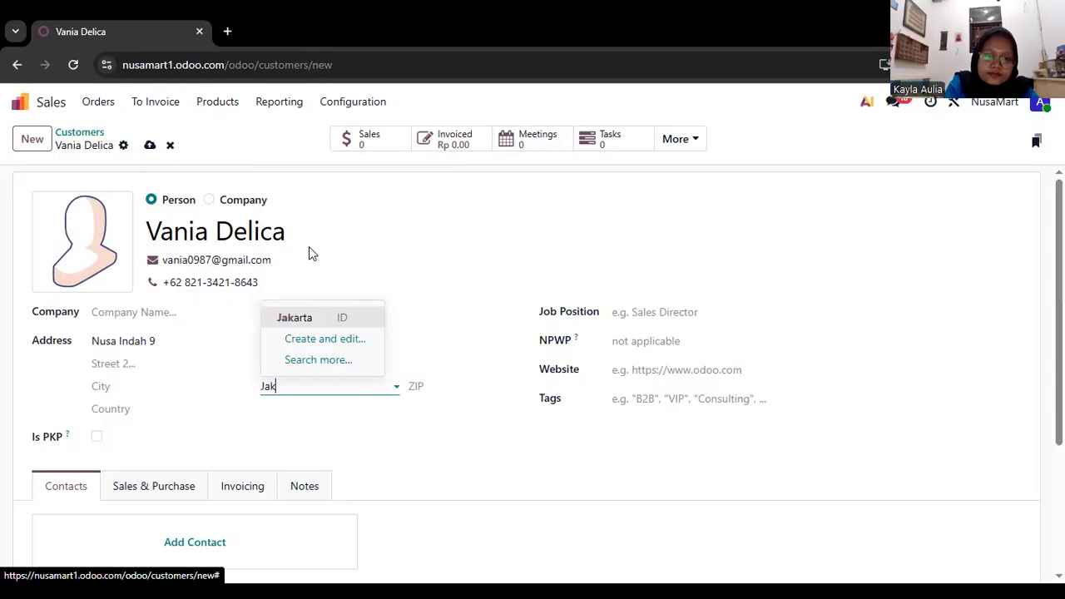
key(Return)
click(131, 383)
text(Jakarta Timur)
Enter the customer's ZIP code and return to the customer list so the record is saved.
click(459, 391)
text(985246)
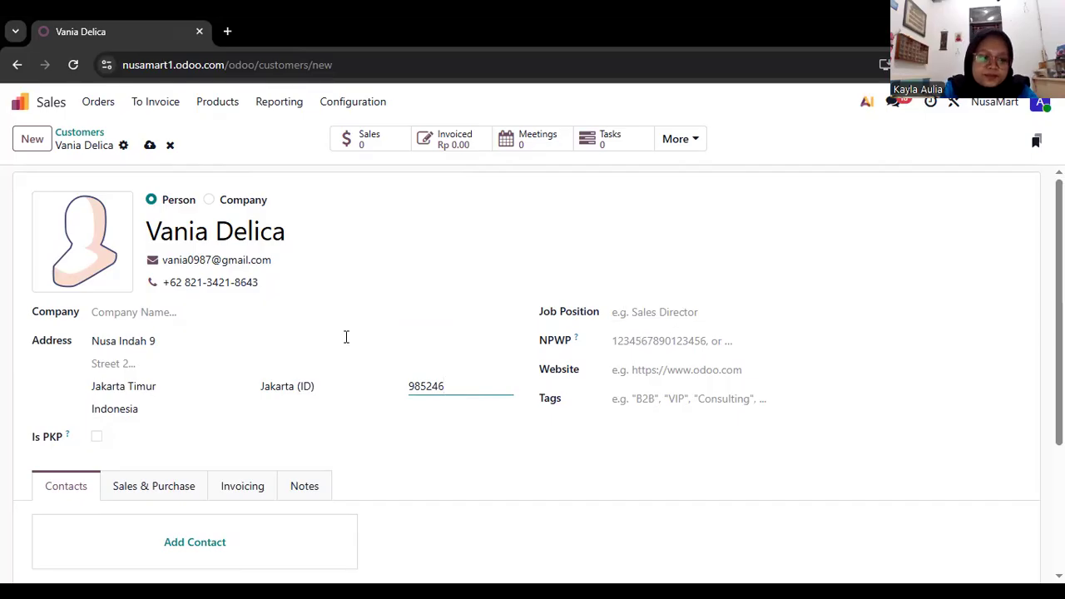
scroll(348, 343, down, 1)
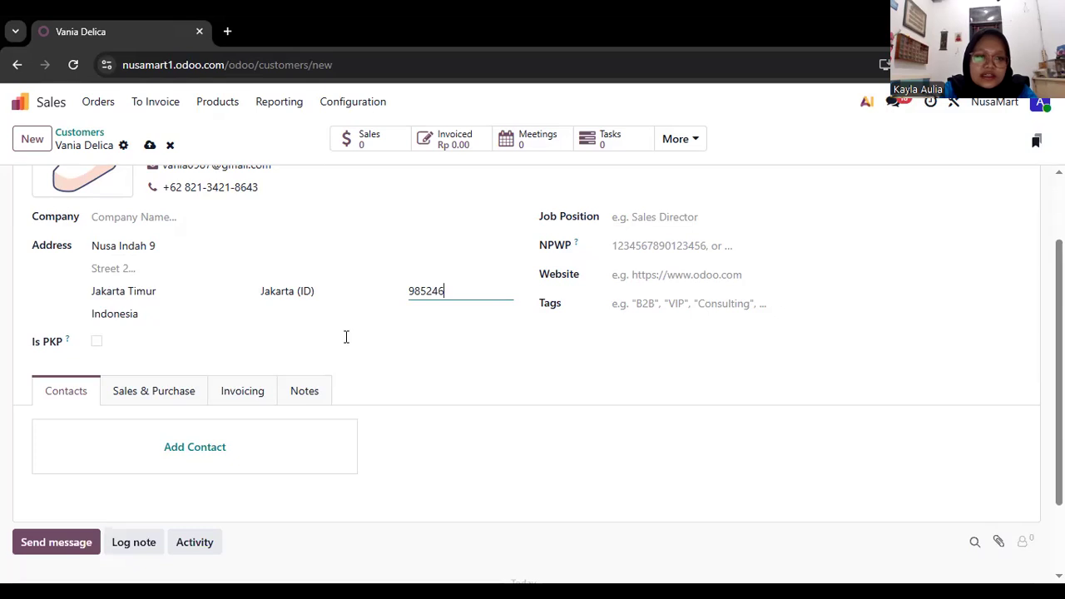
scroll(346, 336, up, 1)
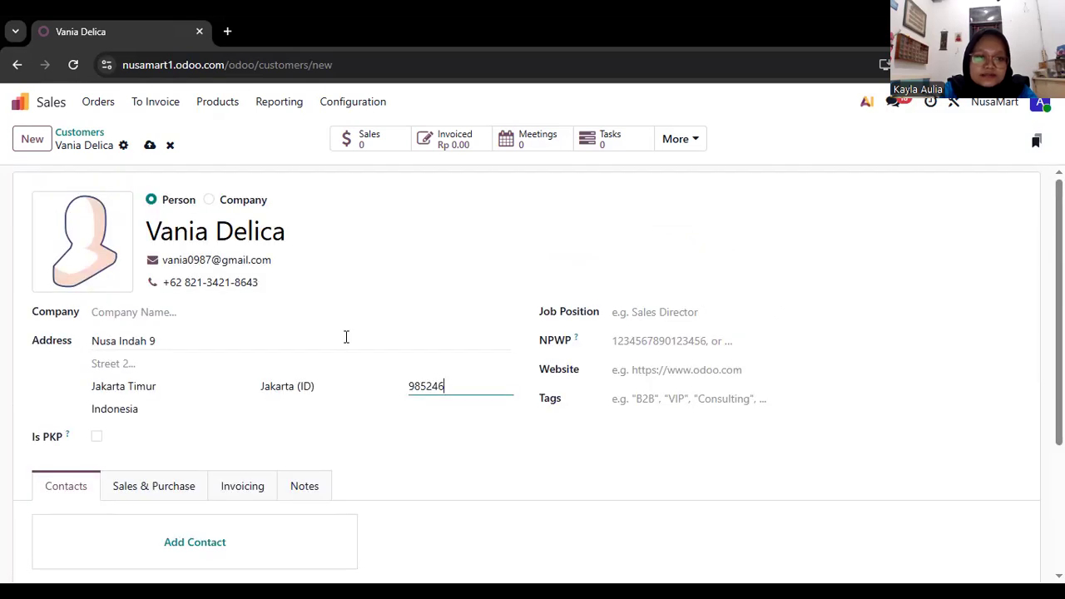
key(alt+Left)
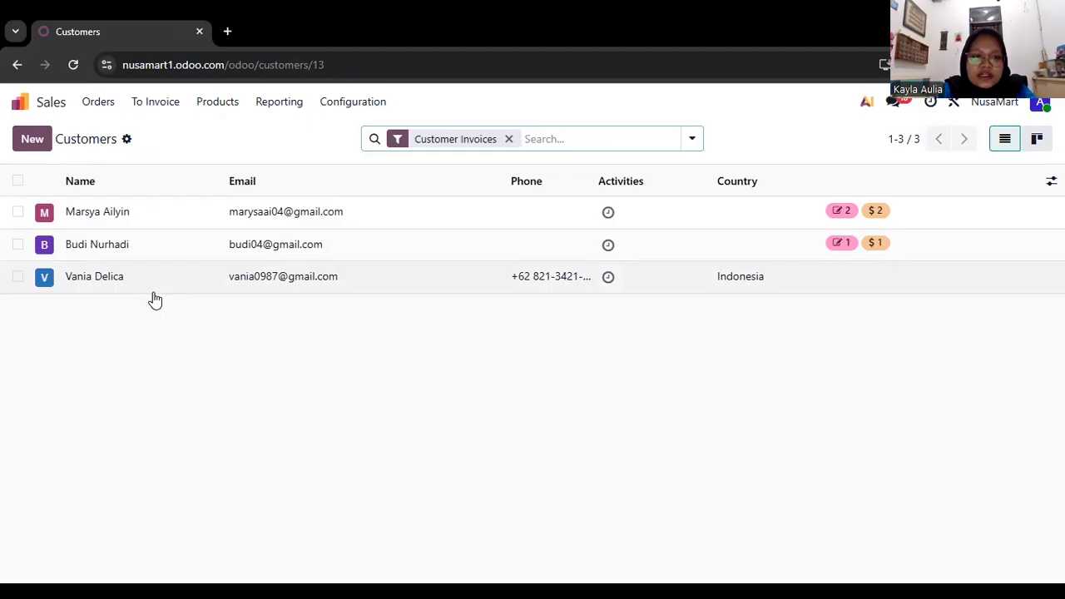
Reopen the Sales app from the home screen and start a new quotation for the newly added customer.
scroll(155, 298, left, 2)
scroll(155, 298, left, 1)
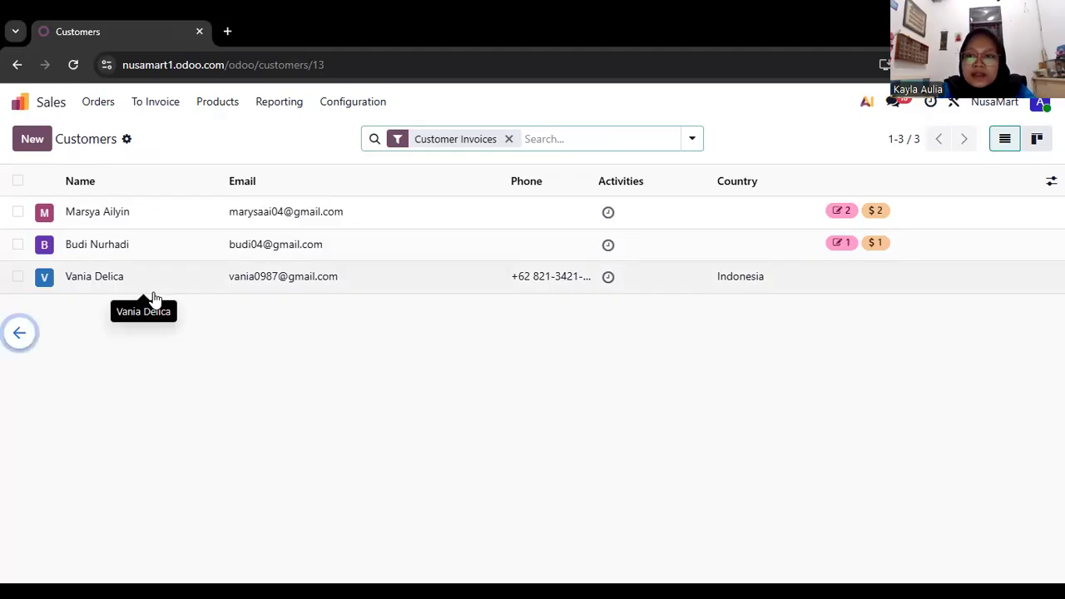
scroll(154, 293, left, 3)
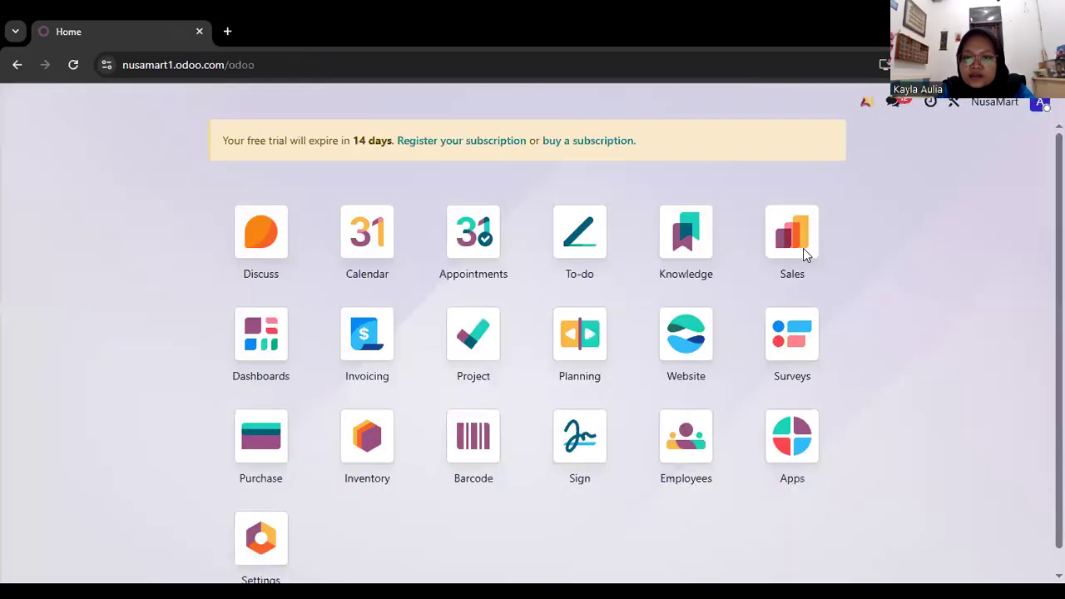
click(801, 243)
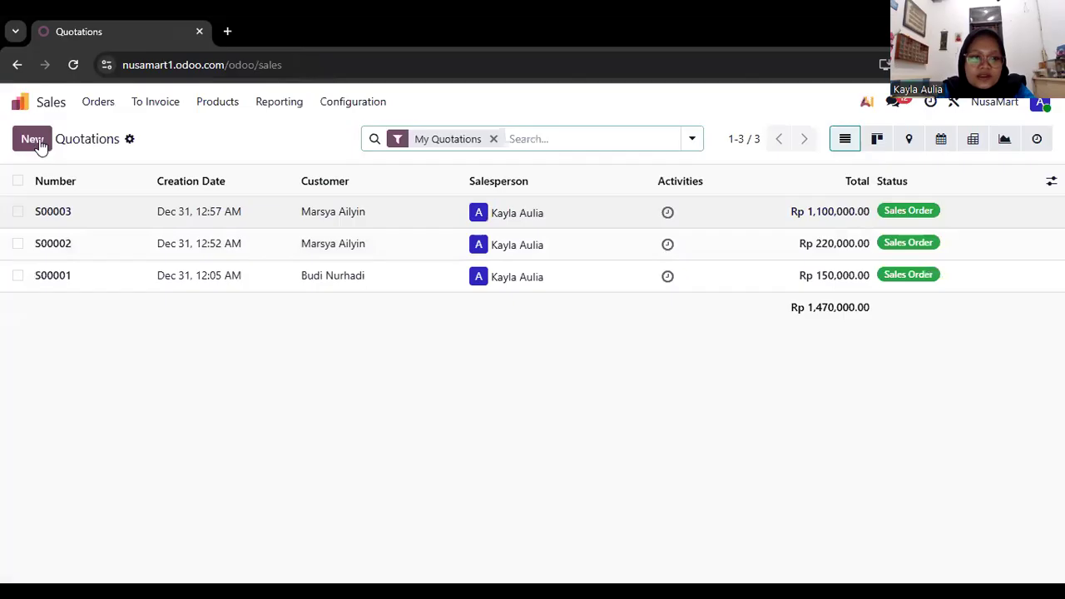
click(106, 106)
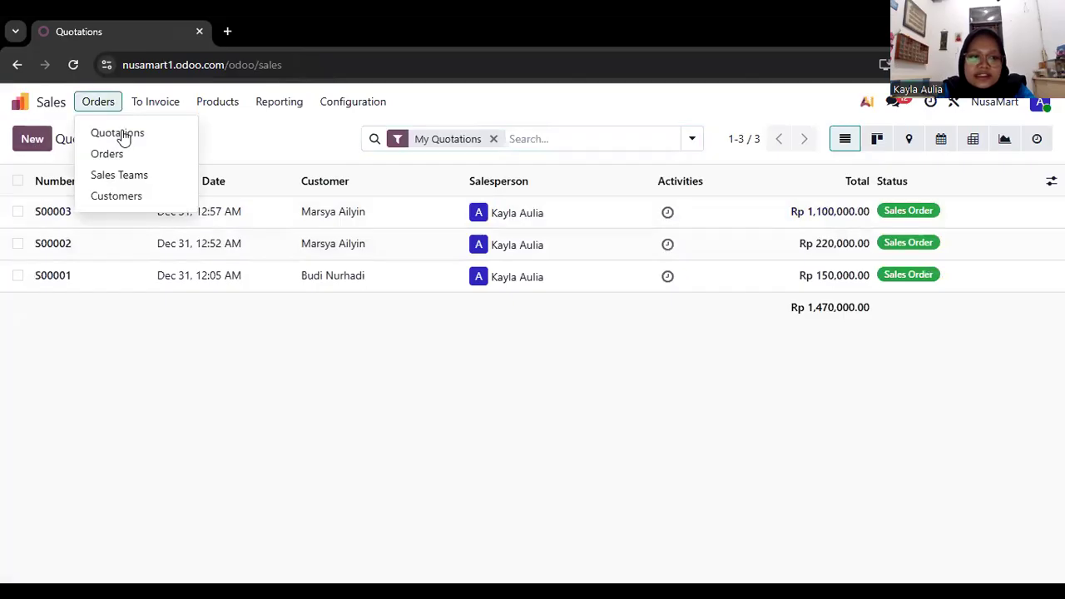
click(123, 136)
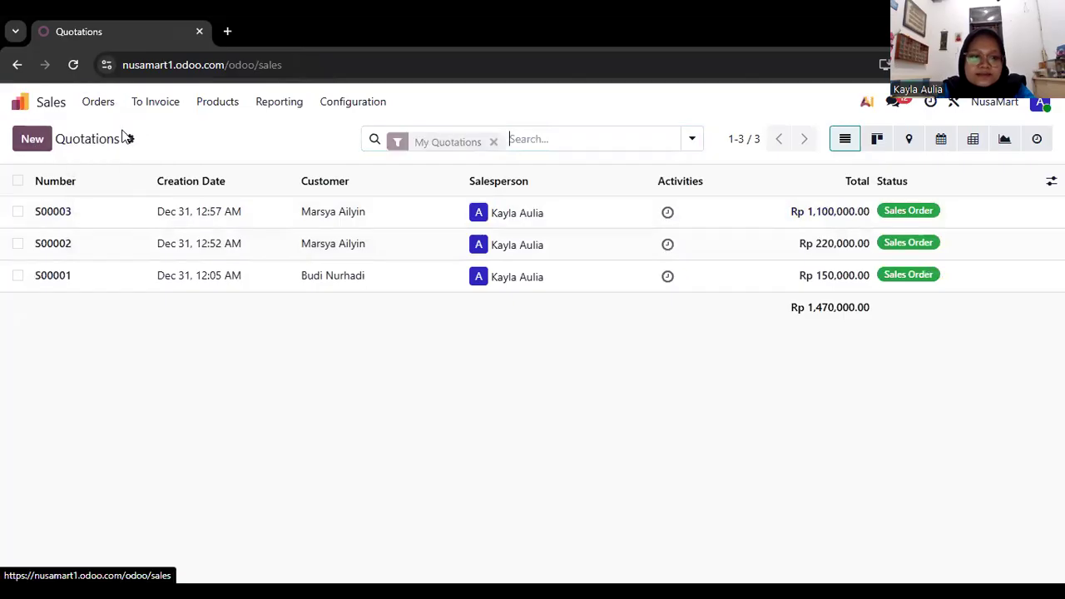
click(33, 140)
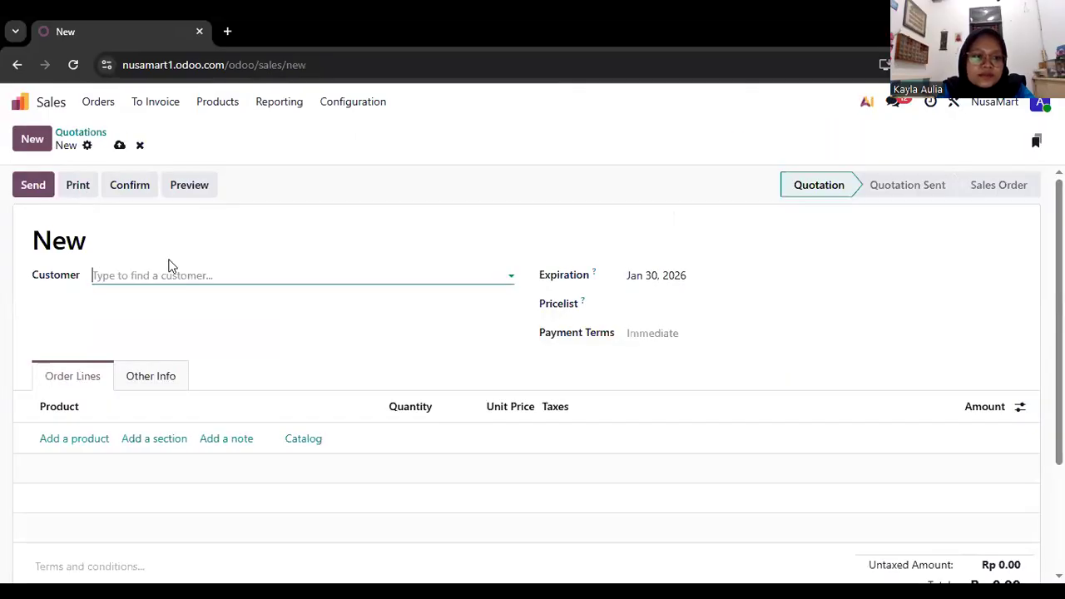
click(182, 279)
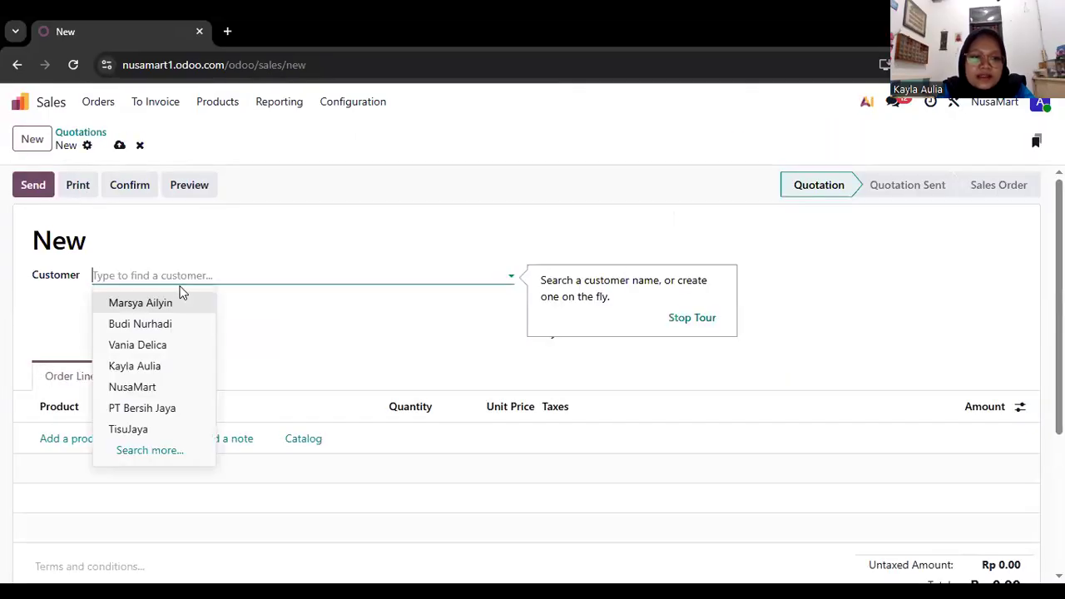
click(163, 348)
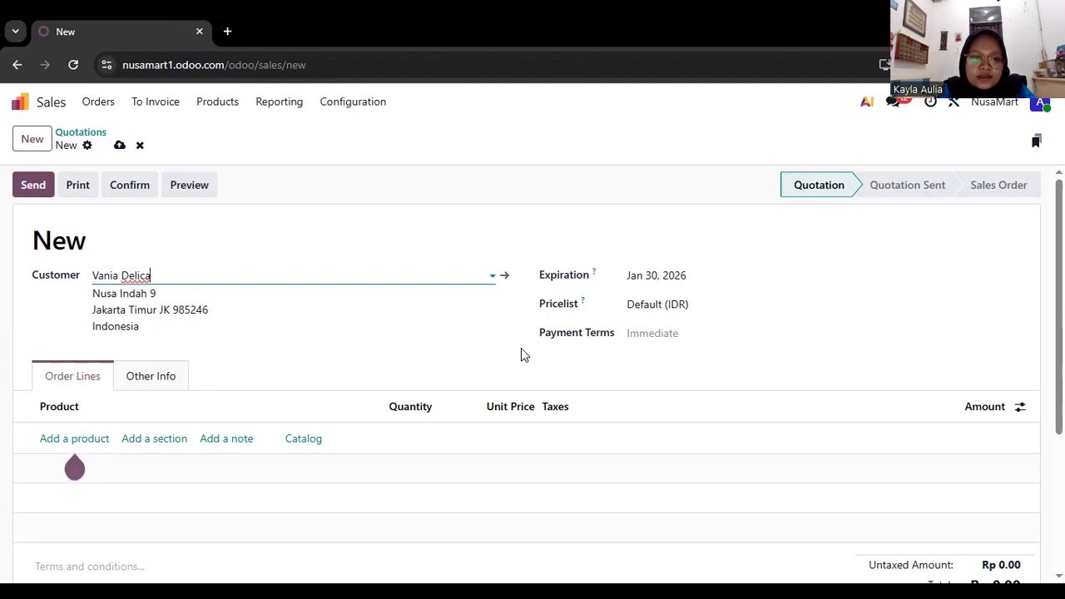
Add Tisu Toilet to the quotation's order lines with a quantity of 50.
scroll(524, 355, down, 1)
scroll(524, 355, down, 1)
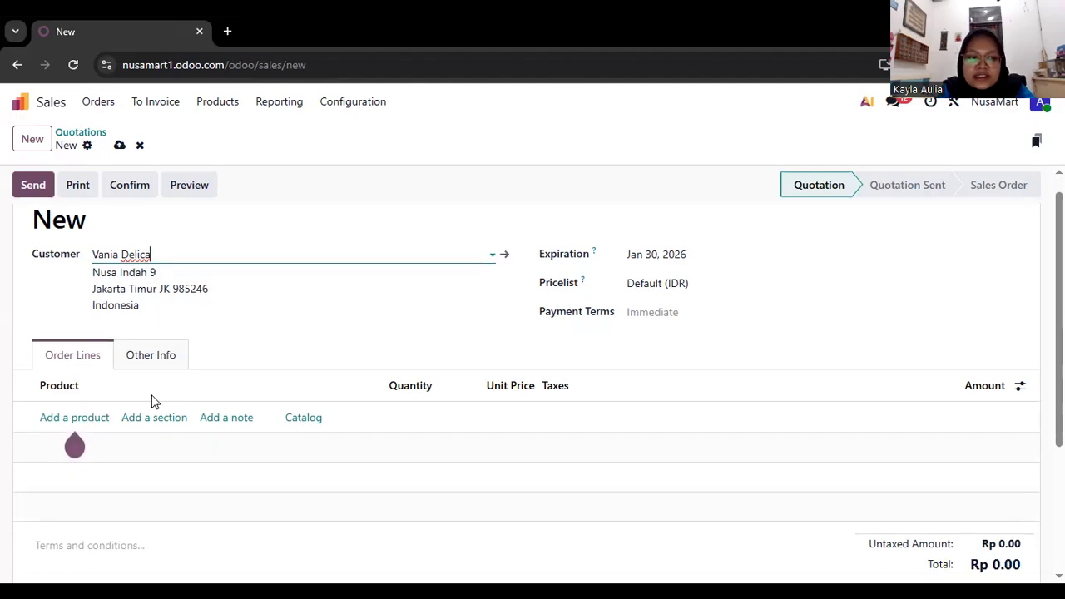
click(74, 419)
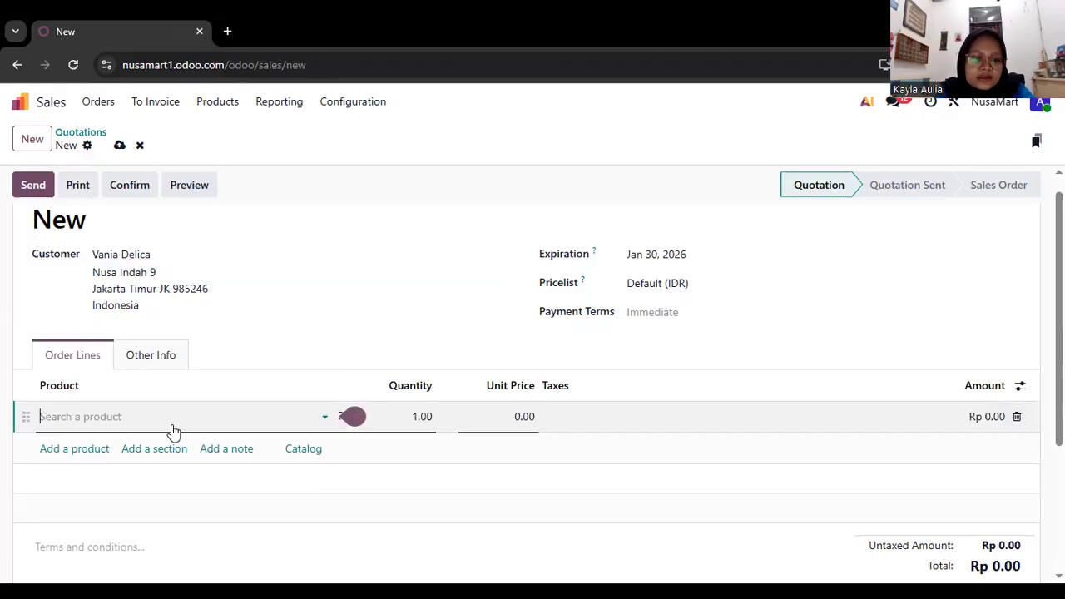
mouse_move(349, 423)
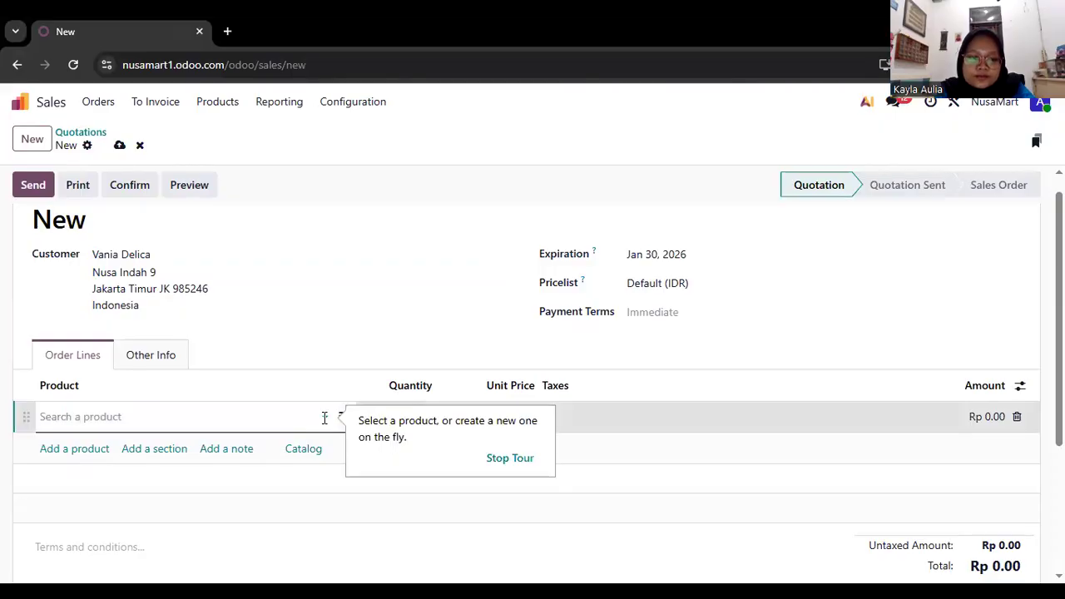
click(325, 418)
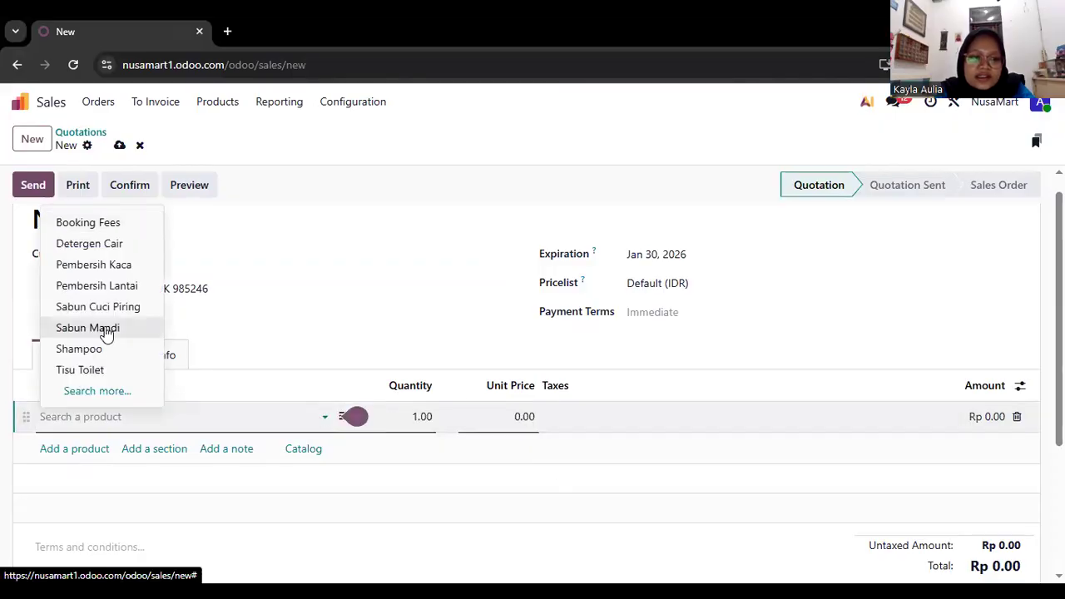
scroll(107, 331, down, 1)
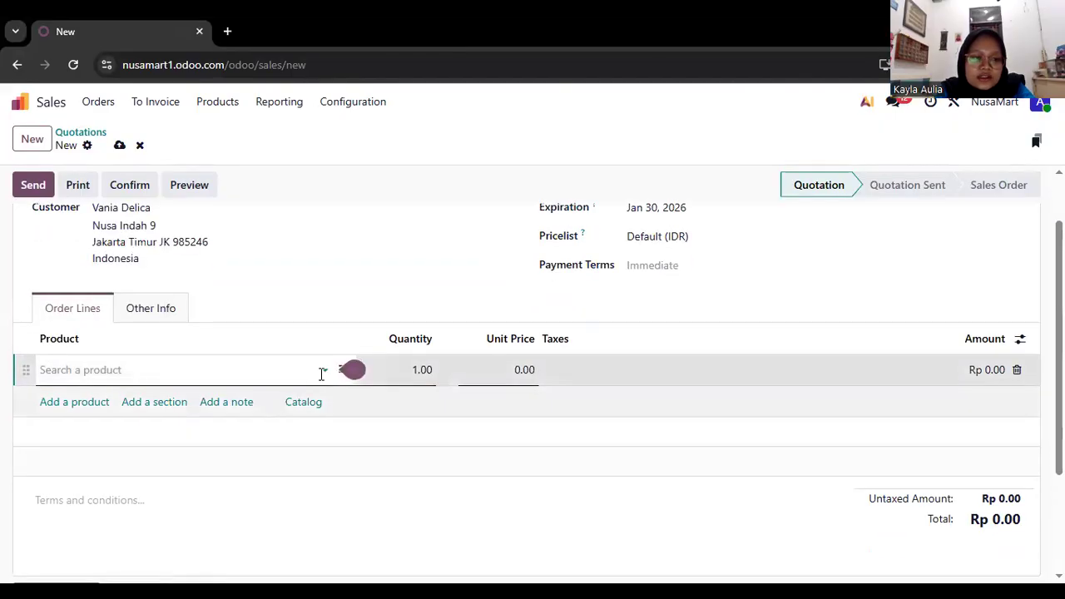
click(321, 374)
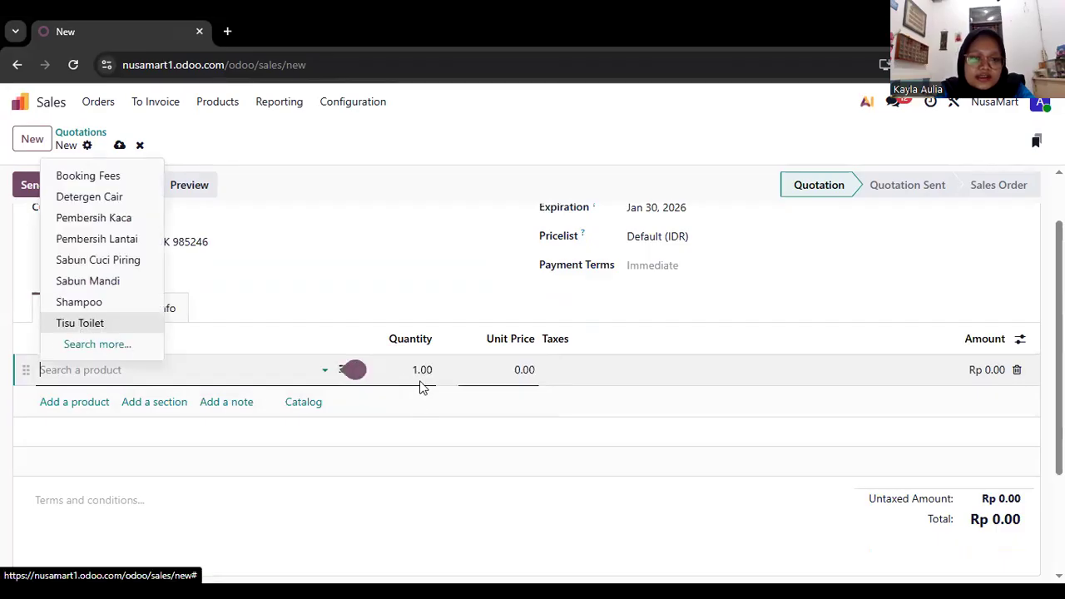
click(418, 376)
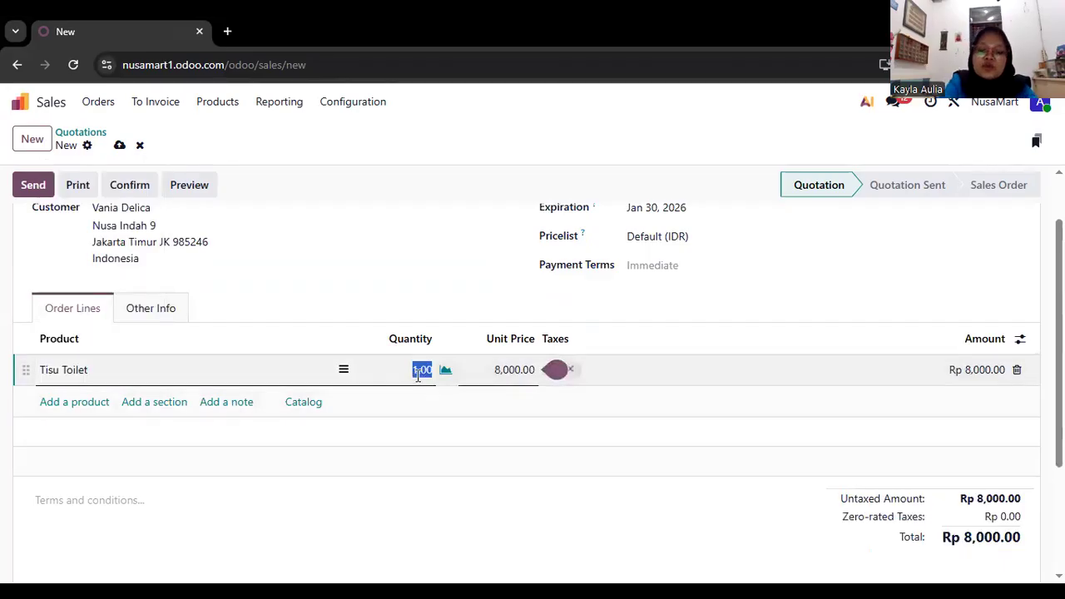
text(50)
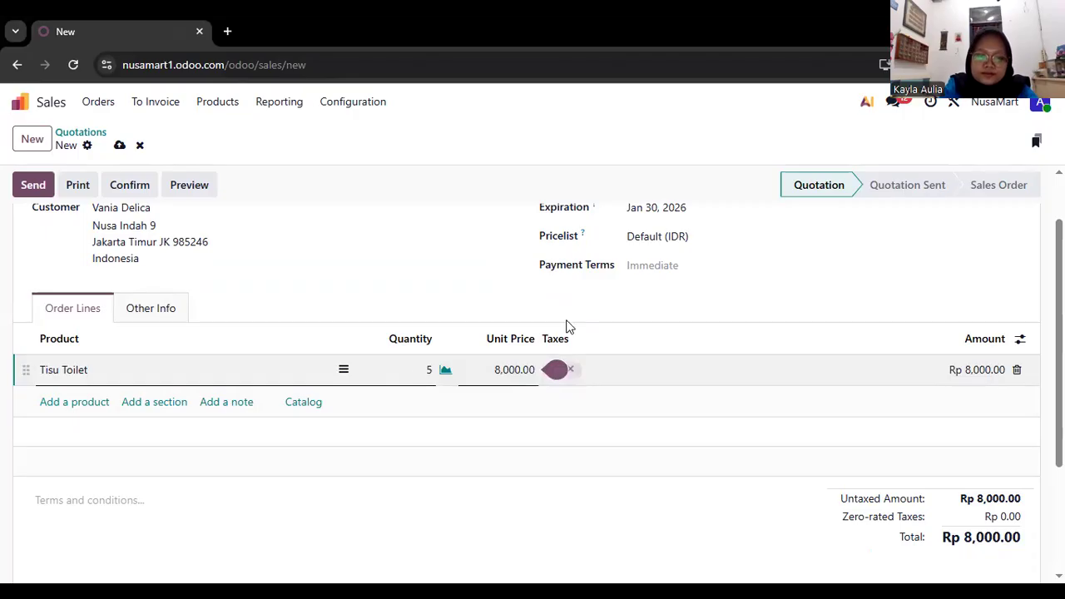
click(74, 430)
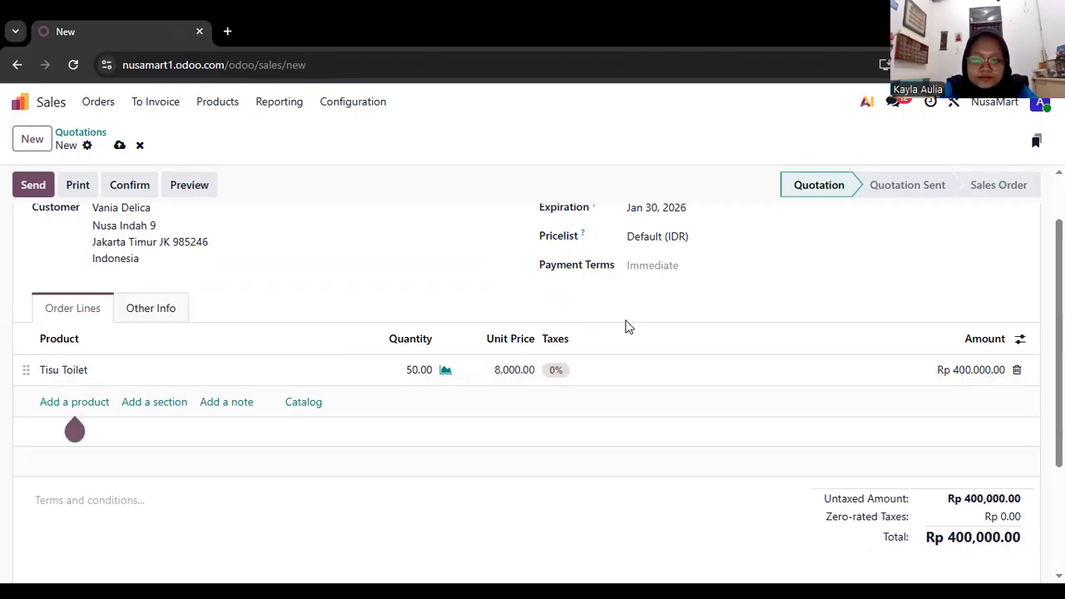
Add a second order line for Tisu Wajah with a quantity of 70.
scroll(628, 327, up, 1)
click(95, 461)
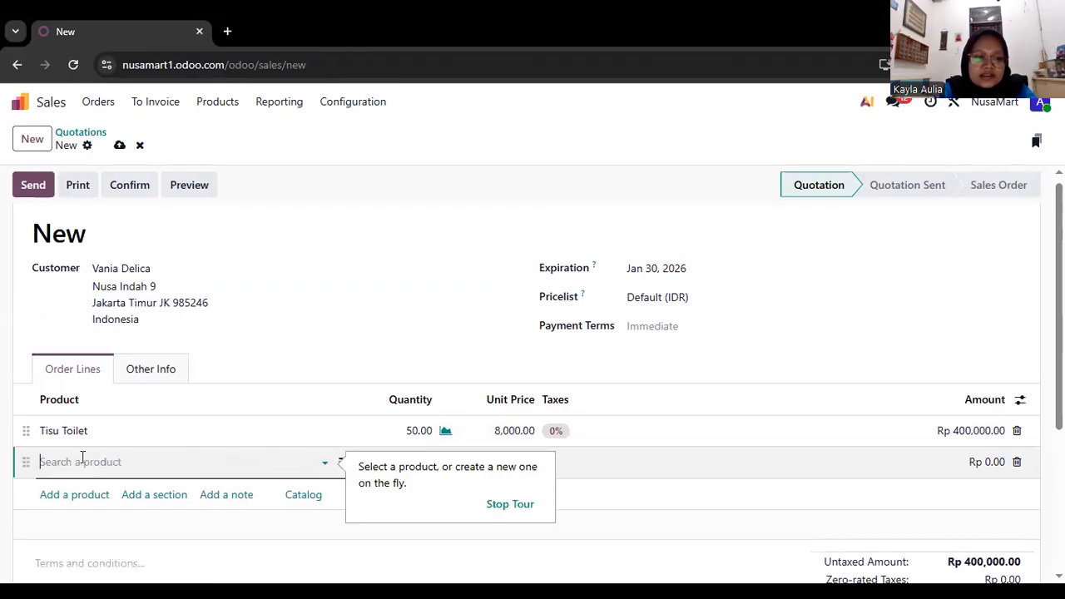
click(82, 460)
click(82, 439)
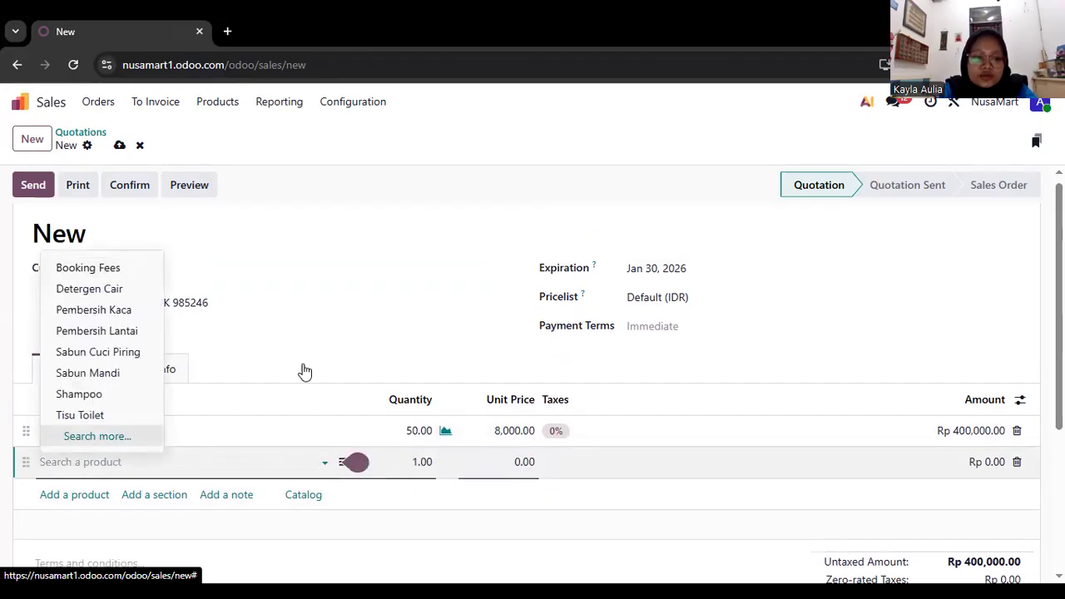
click(295, 475)
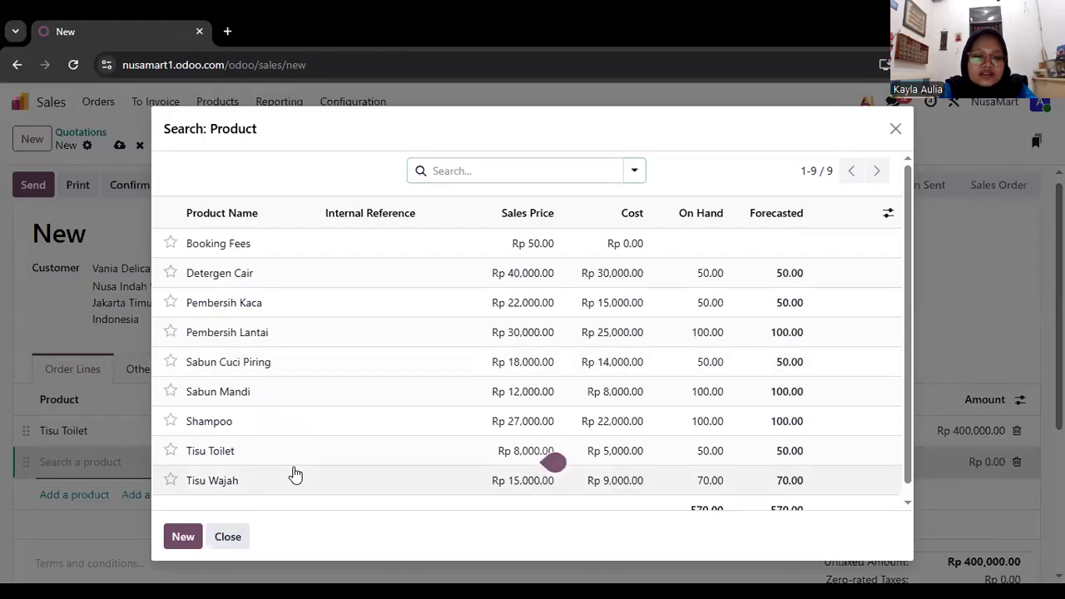
click(416, 463)
text(70)
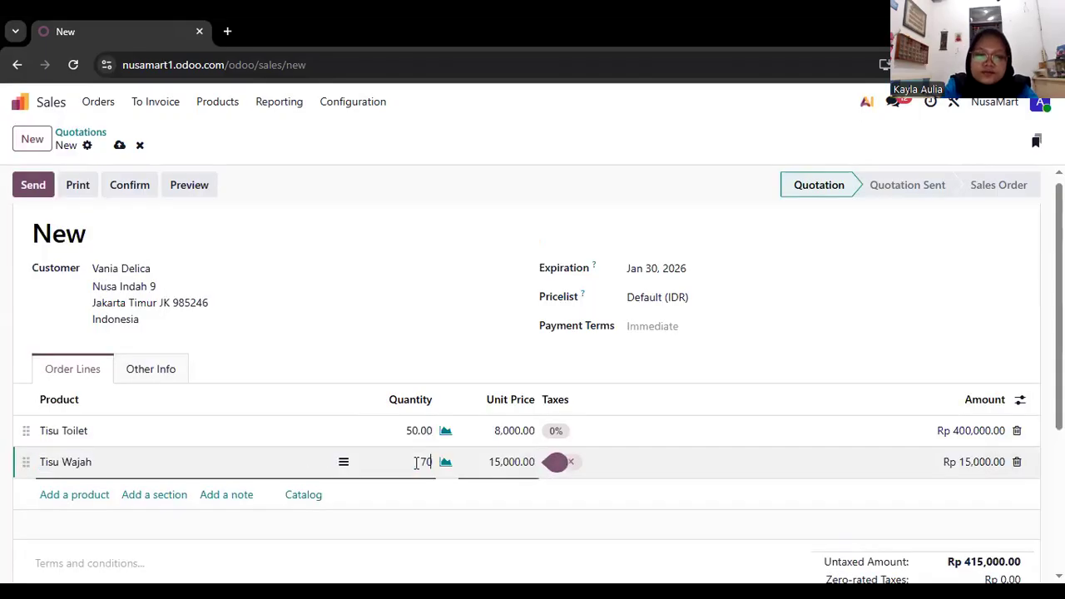
click(475, 305)
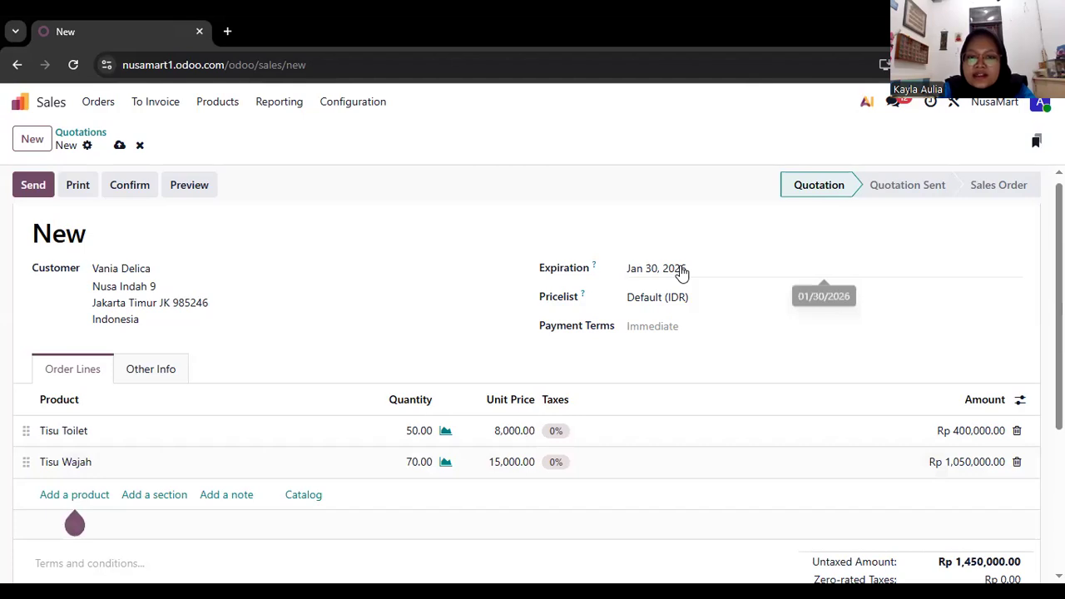
Review the quotation's expiration date, the pricelist options and the order totals.
click(681, 273)
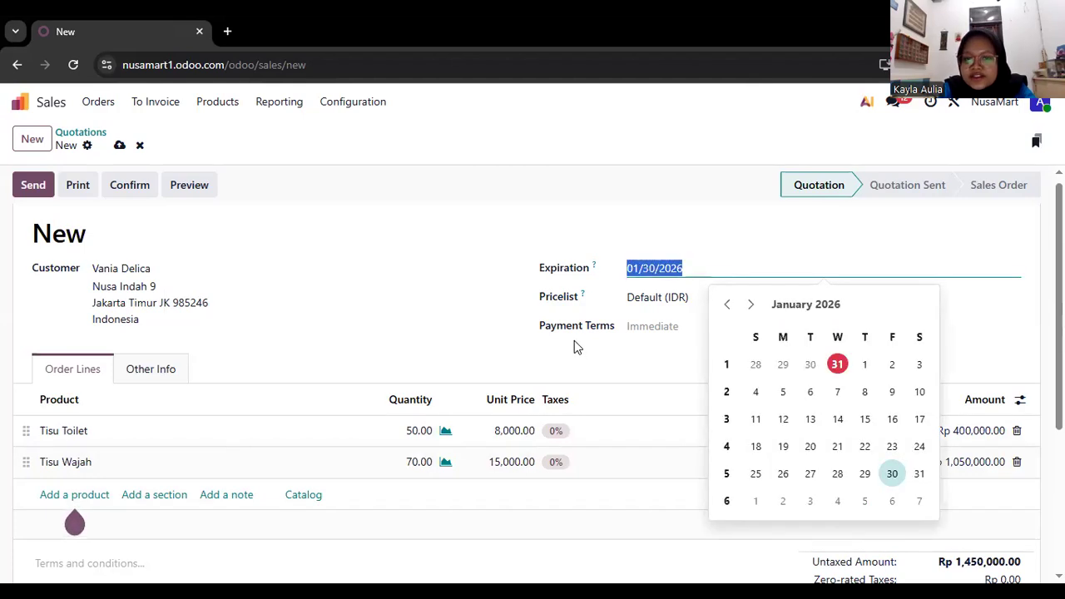
scroll(574, 347, down, 1)
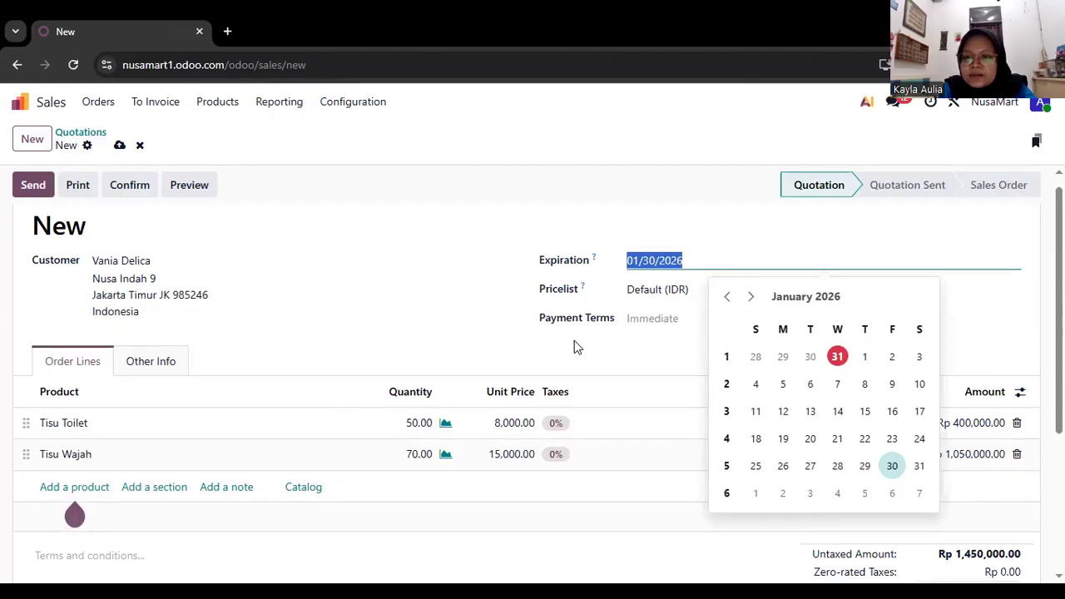
scroll(574, 347, up, 1)
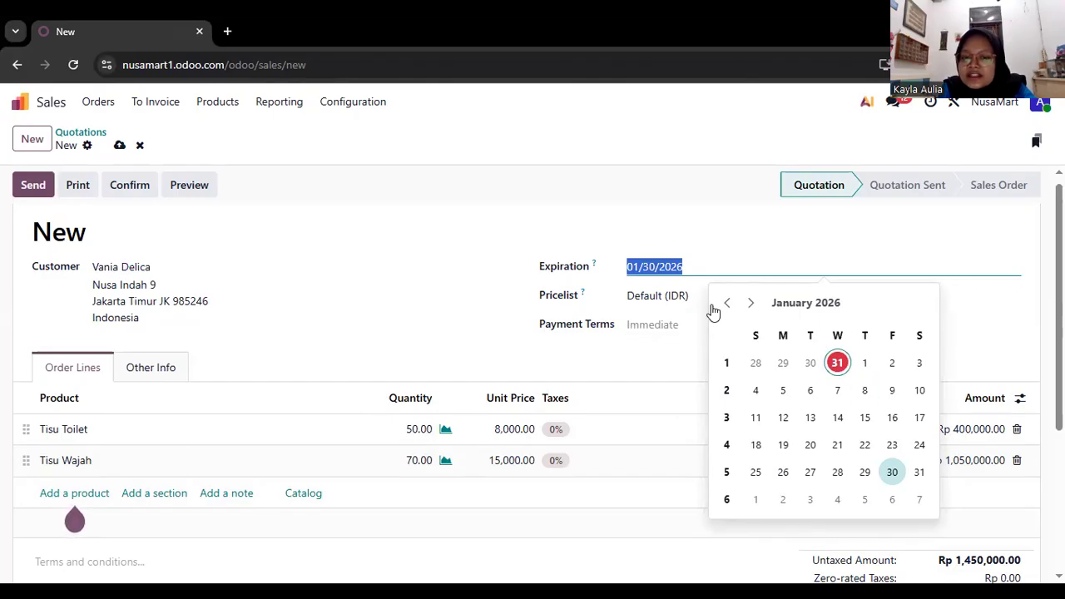
click(664, 295)
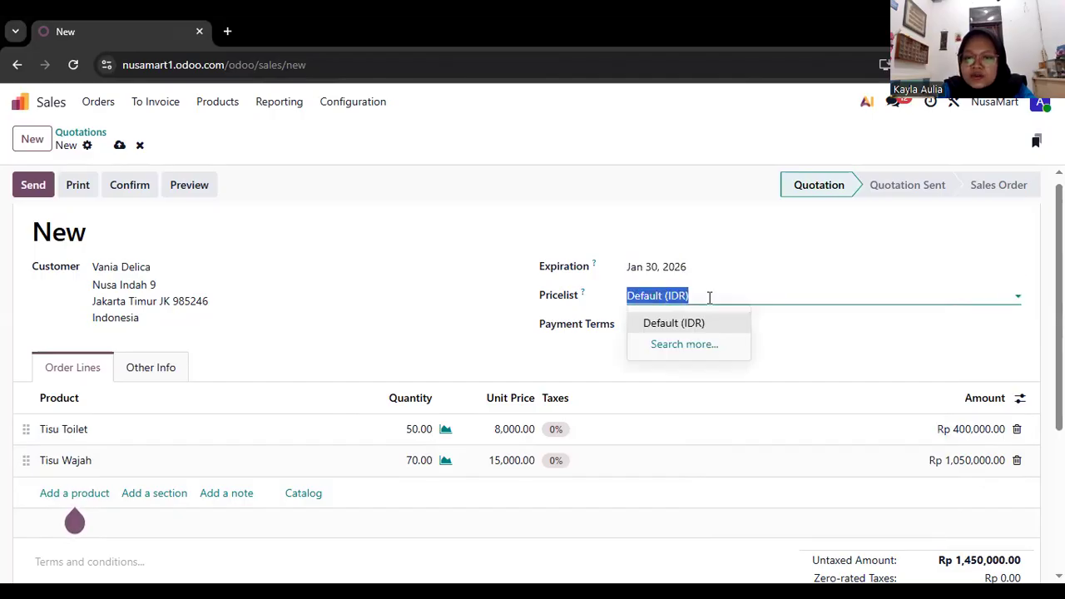
scroll(712, 291, down, 1)
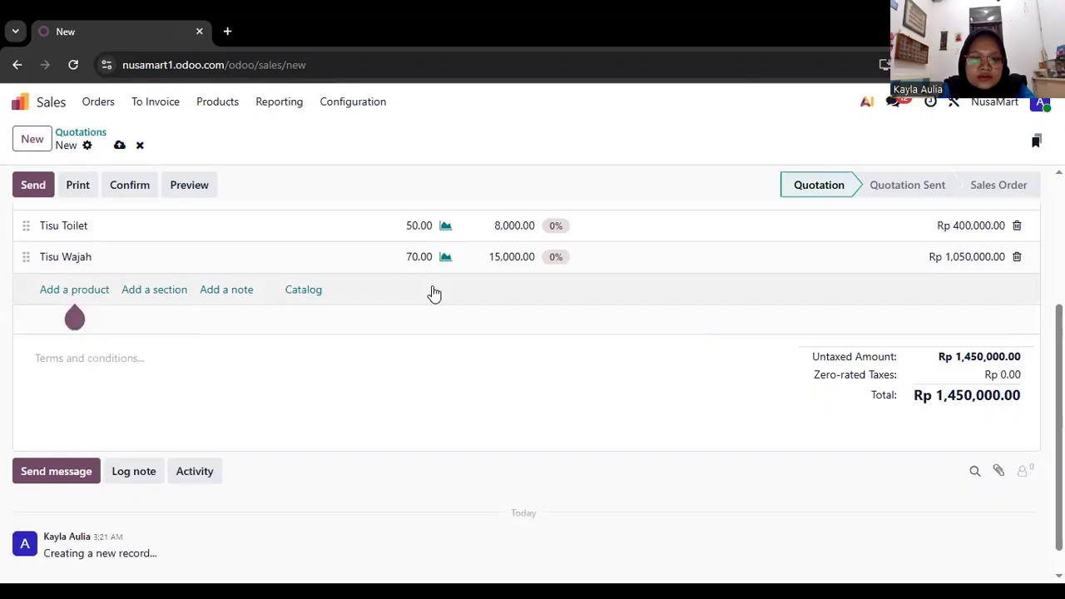
Send the tissue quotation with its PDF attached to the customer by email.
scroll(434, 293, up, 1)
scroll(432, 285, down, 1)
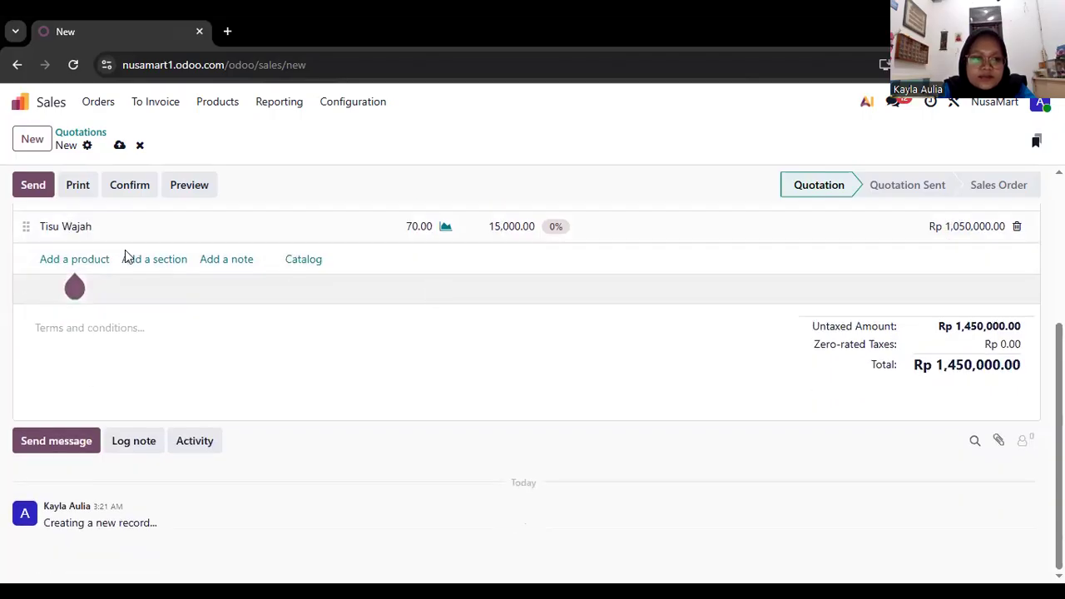
scroll(83, 233, up, 5)
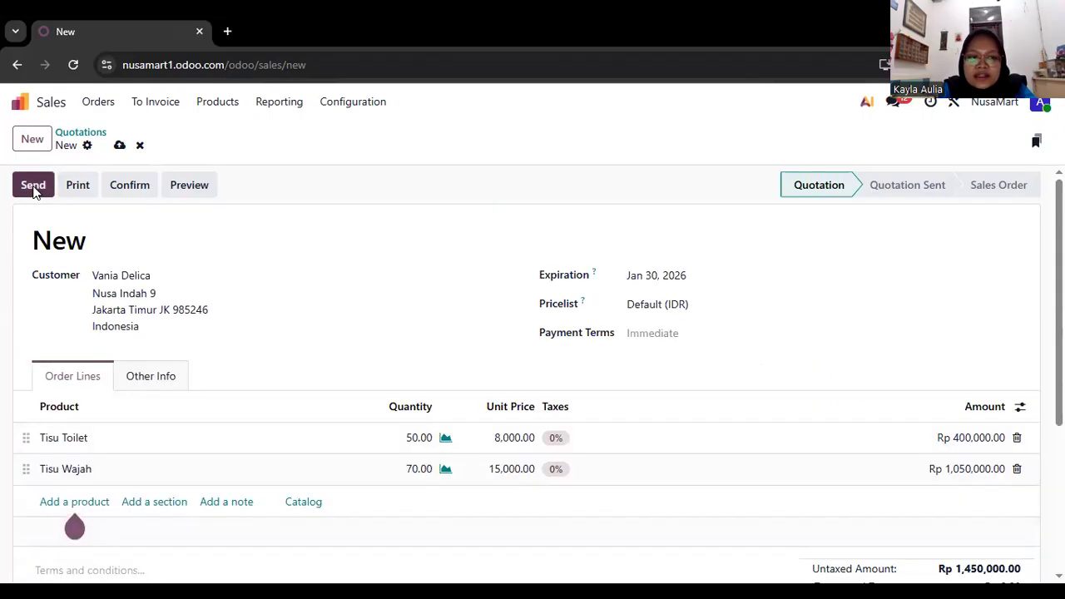
click(34, 188)
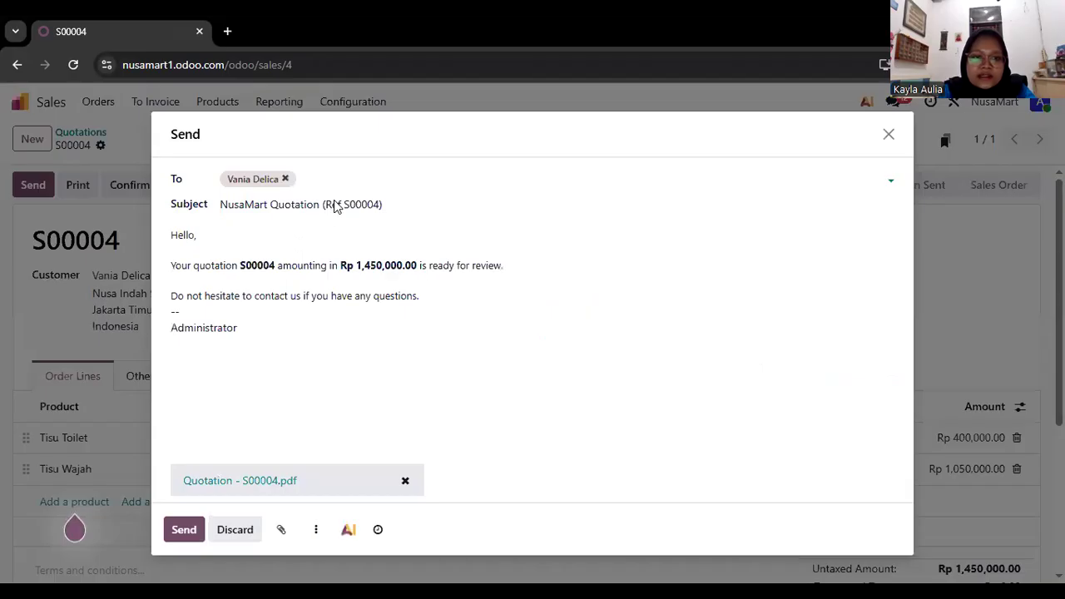
click(345, 174)
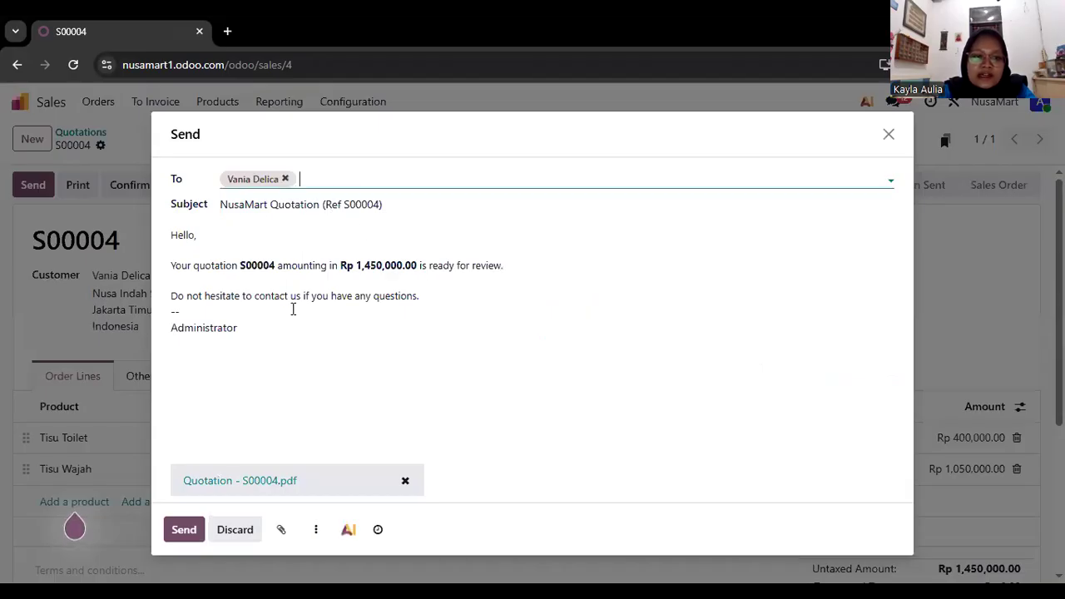
click(186, 540)
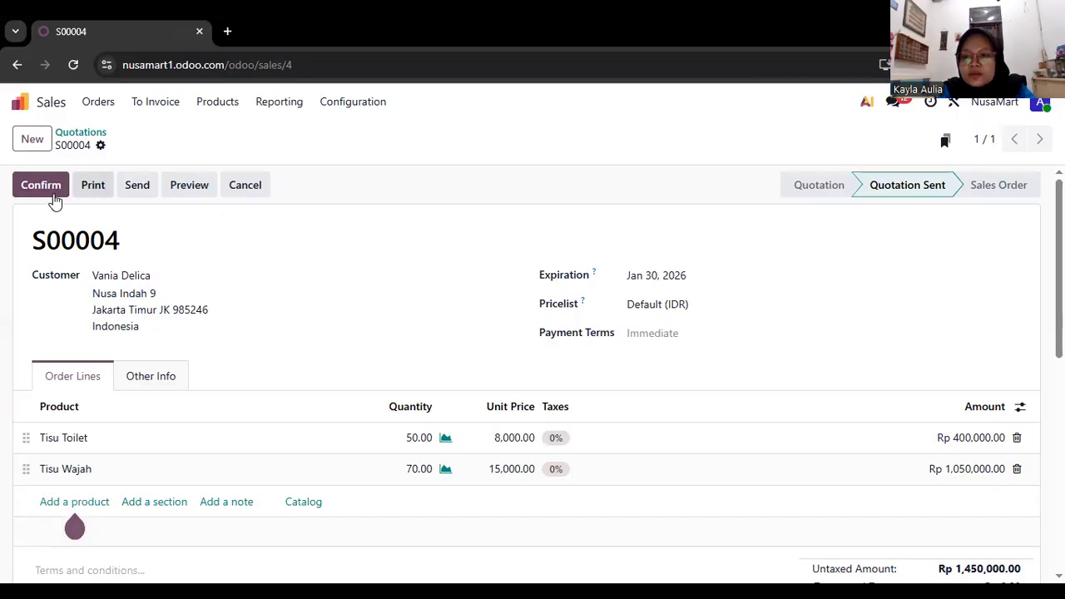
Confirm the quotation as a sales order and create a draft regular invoice from it.
click(40, 203)
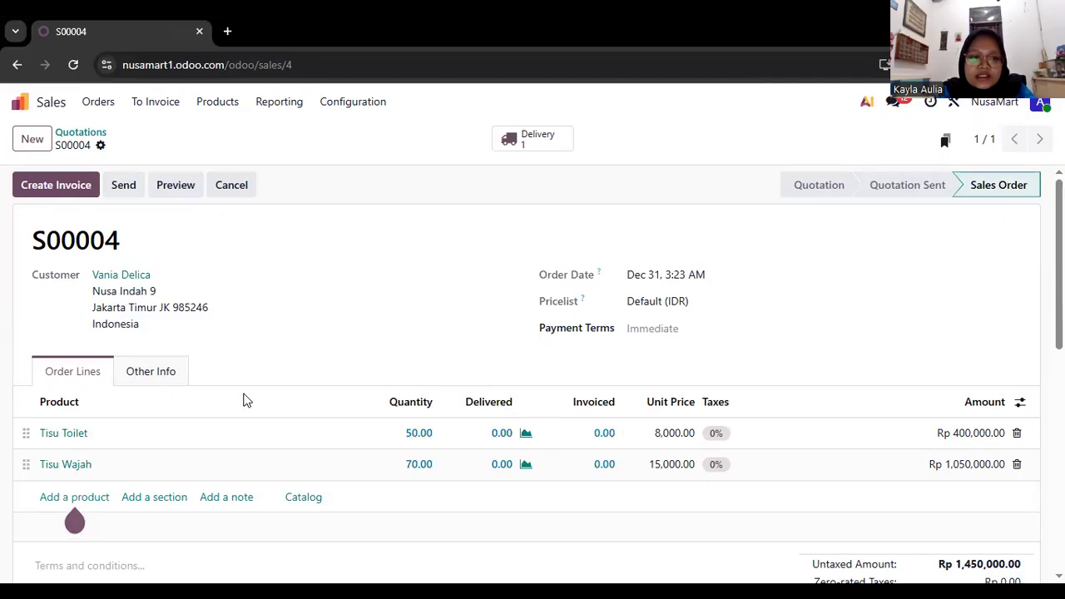
click(75, 187)
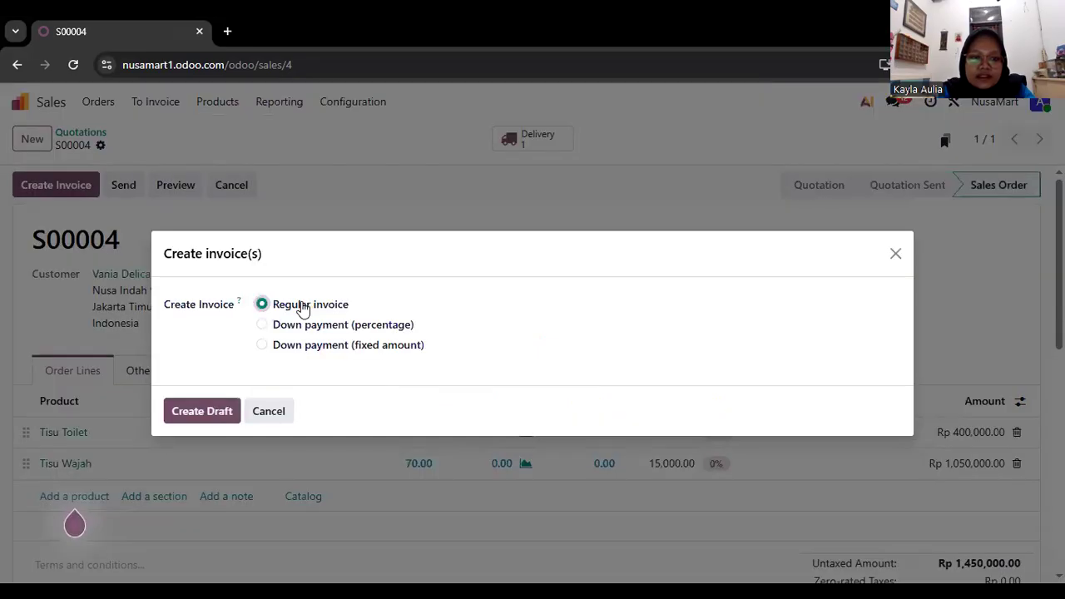
click(209, 415)
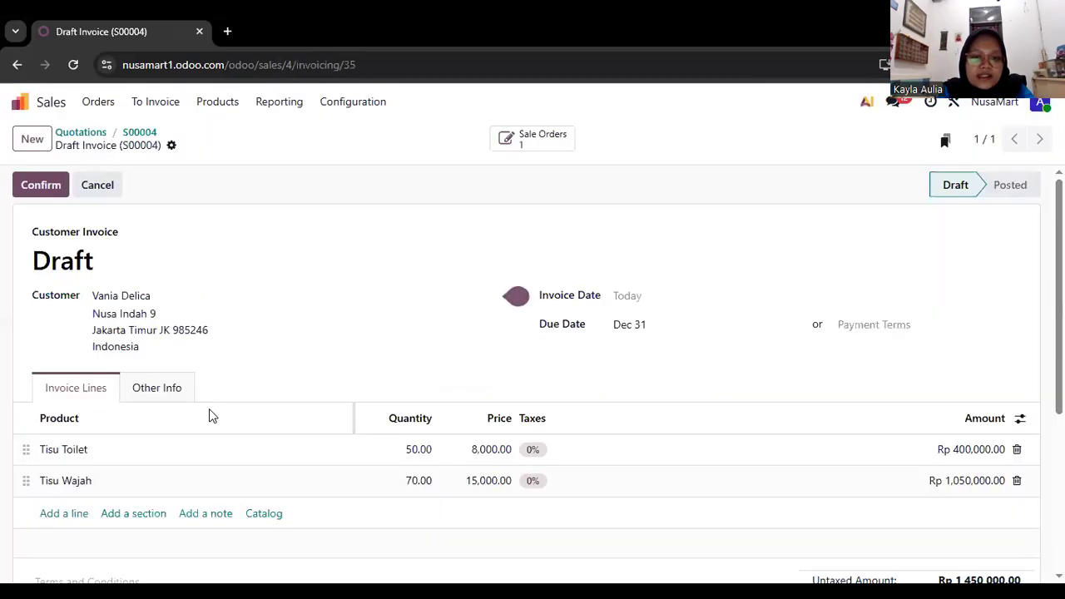
Check the draft invoice's lines and totals, confirm it, and send it to the customer by email.
scroll(320, 310, down, 1)
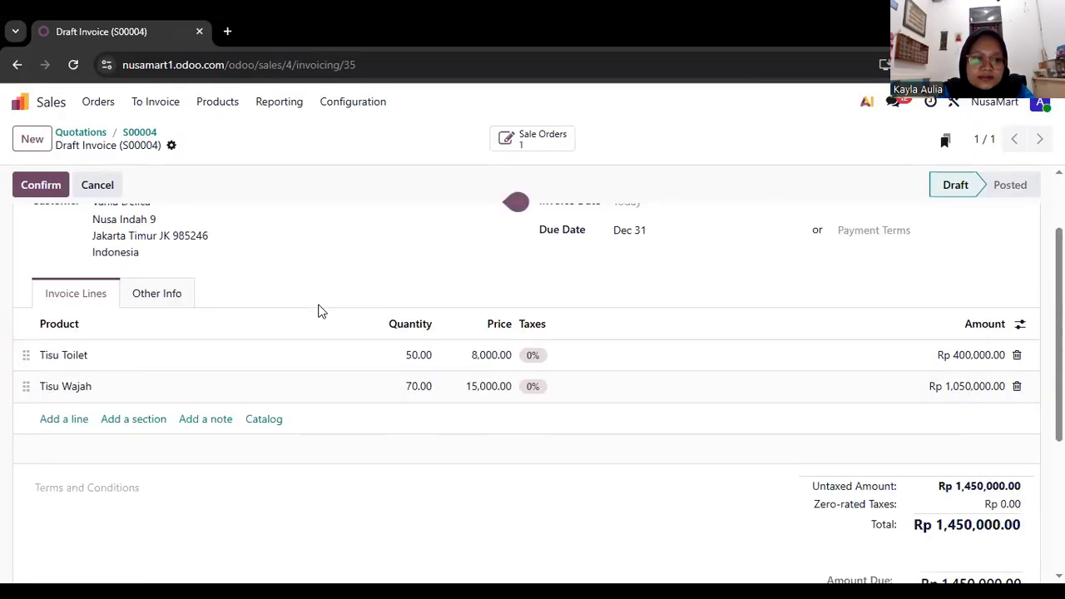
scroll(320, 309, up, 1)
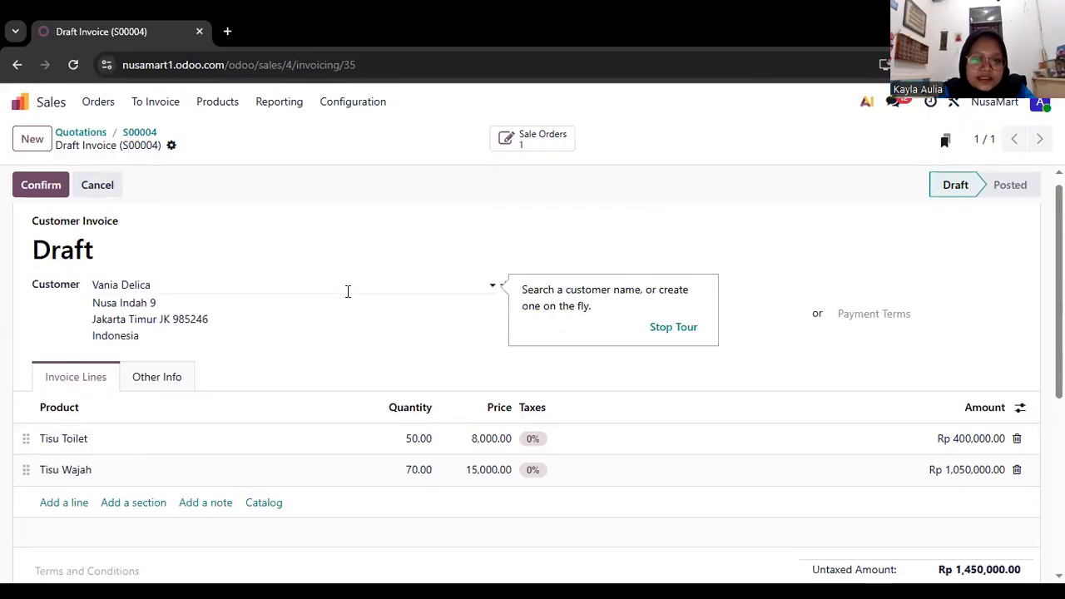
scroll(360, 501, down, 1)
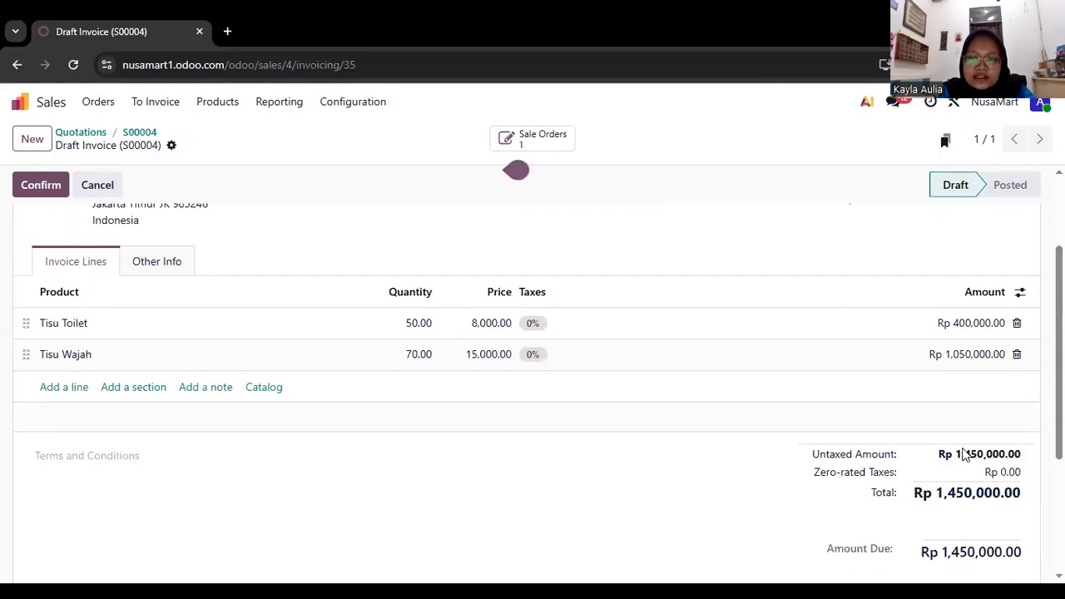
scroll(360, 500, down, 1)
scroll(472, 500, up, 1)
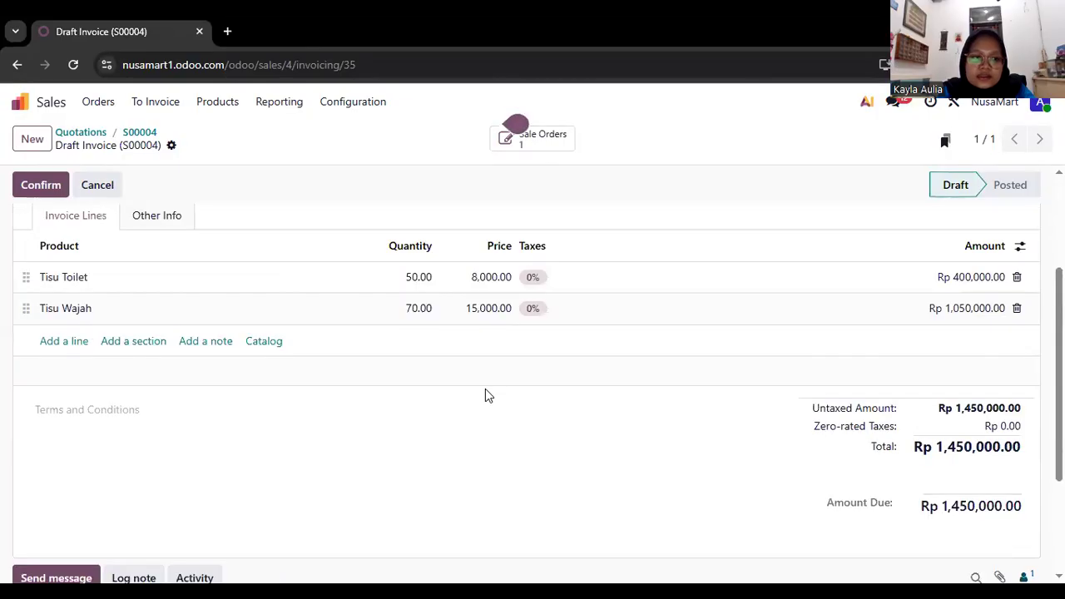
scroll(485, 389, up, 2)
click(41, 185)
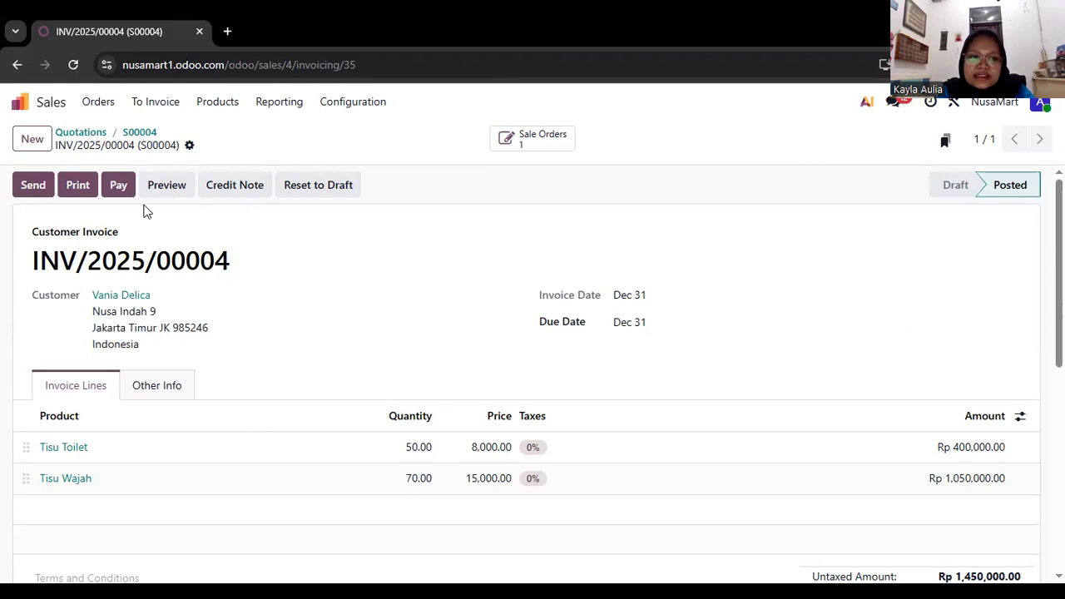
click(31, 193)
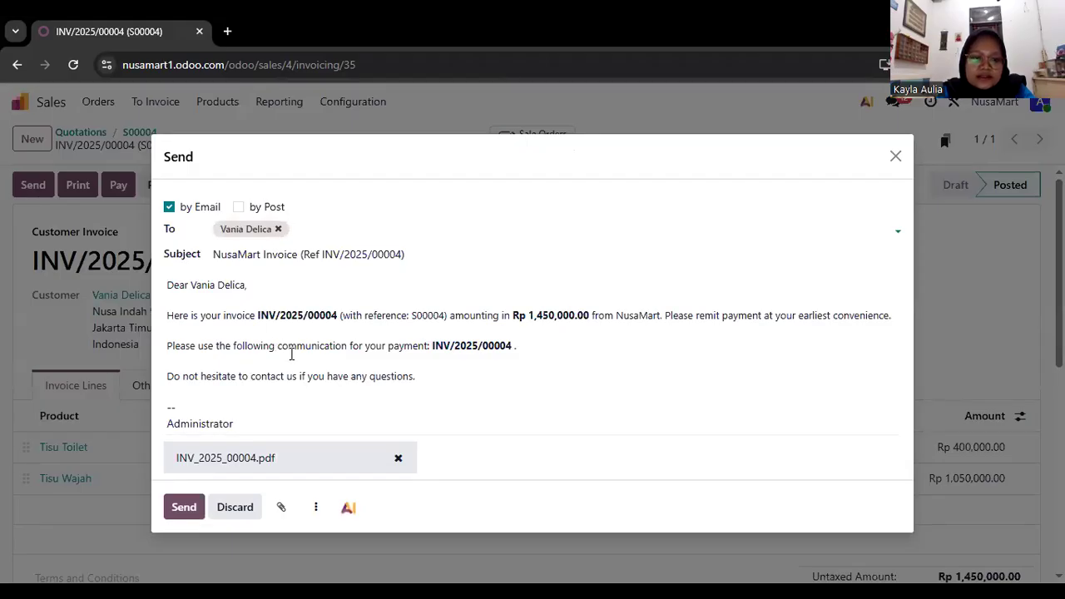
click(184, 507)
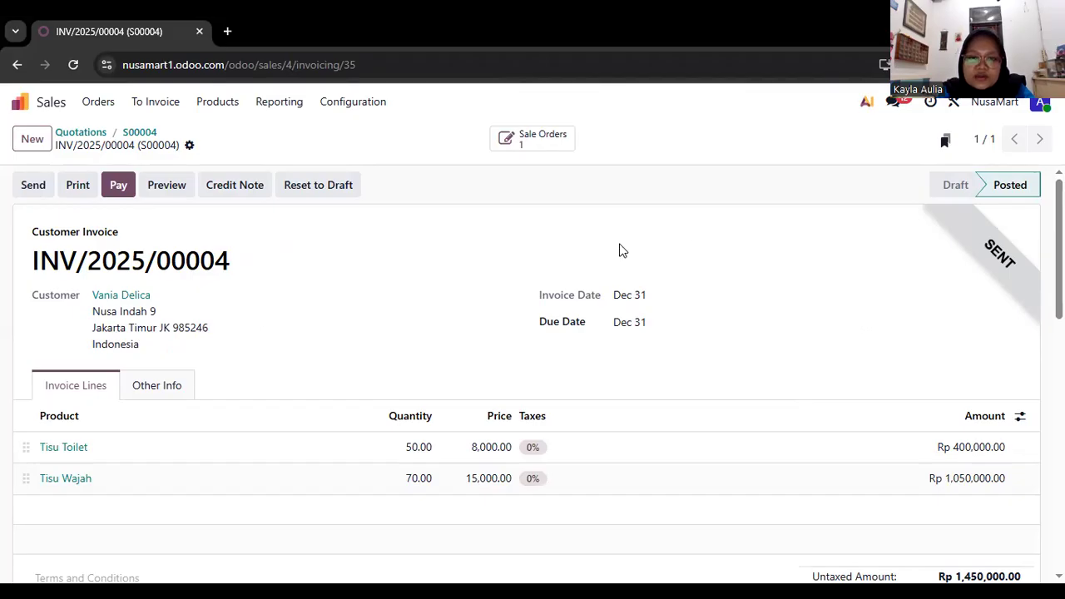
Switch to the Inventory app and check the products' on-hand quantities in the product list.
scroll(623, 250, left, 1)
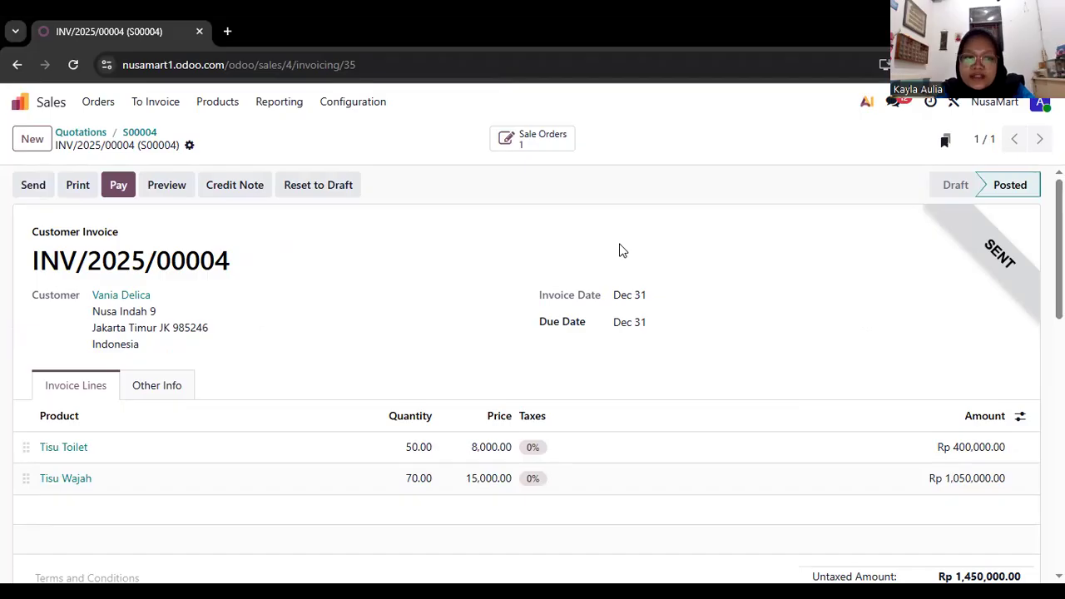
scroll(622, 250, left, 1)
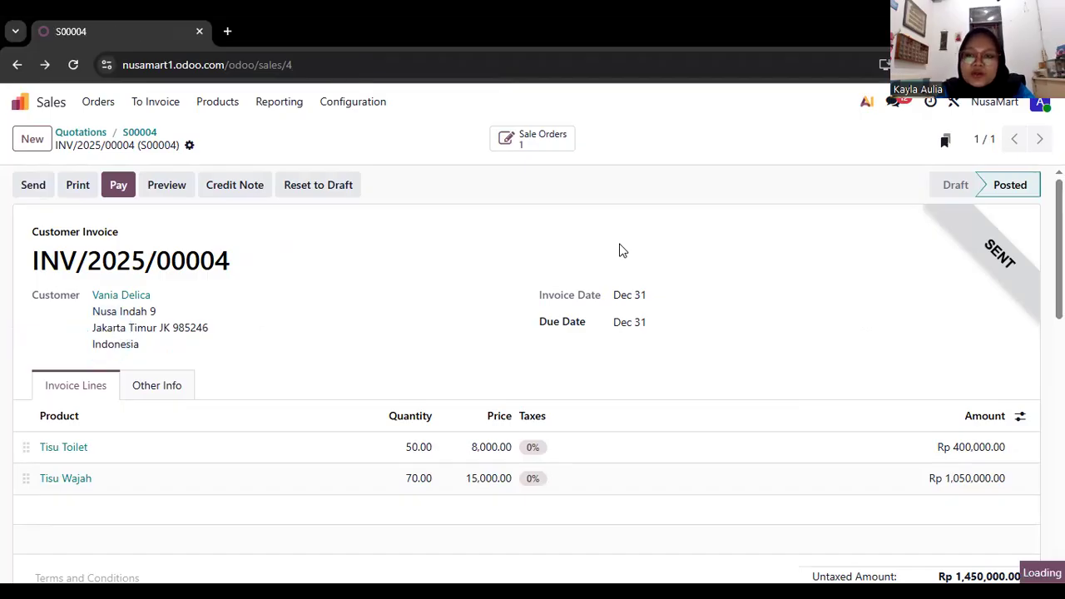
scroll(623, 250, left, 1)
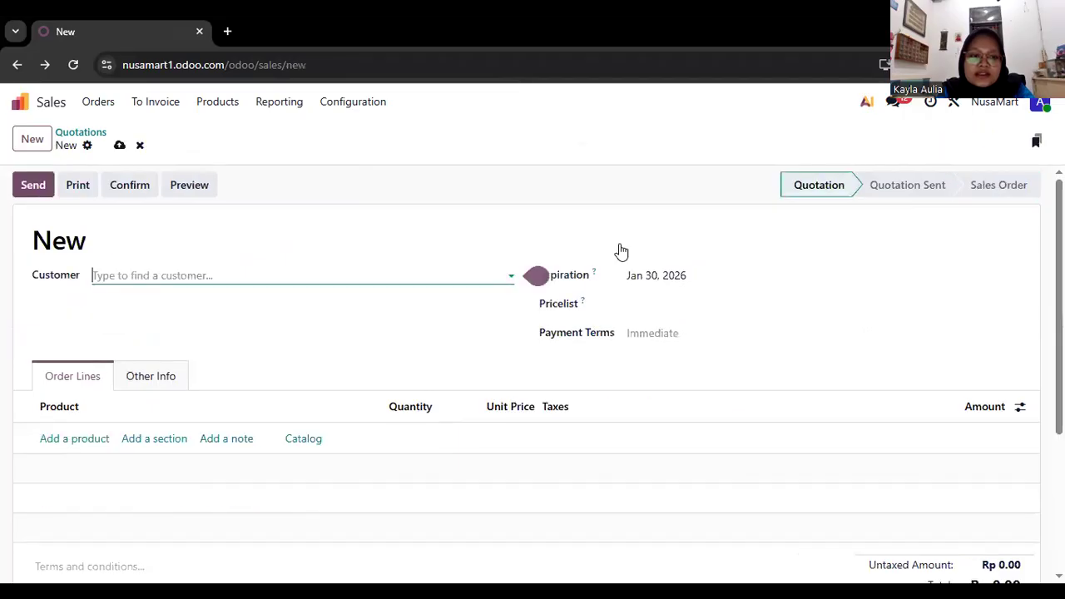
scroll(622, 252, left, 1)
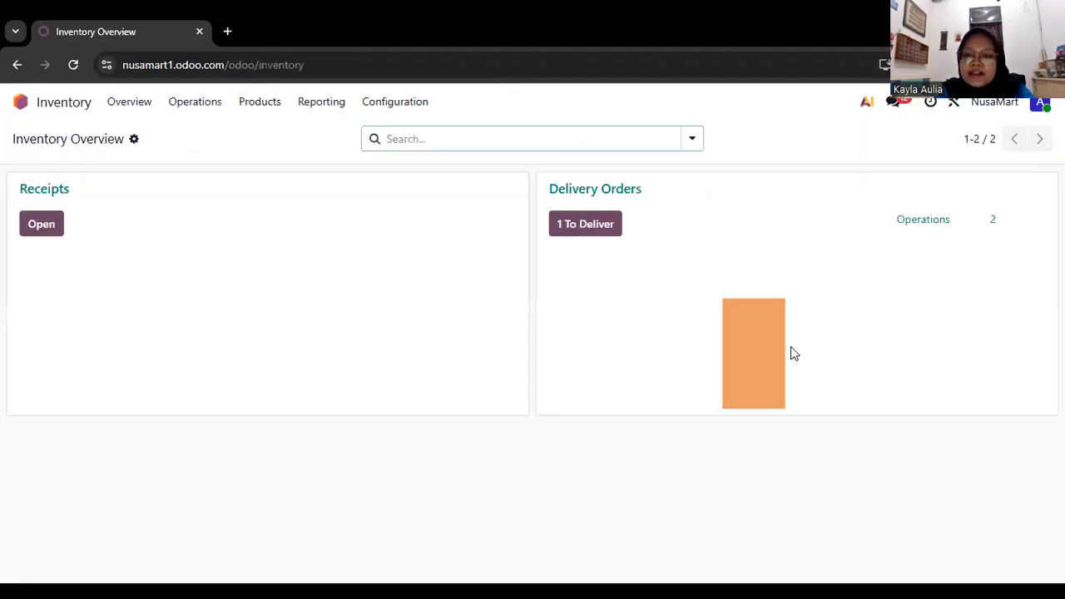
mouse_move(767, 326)
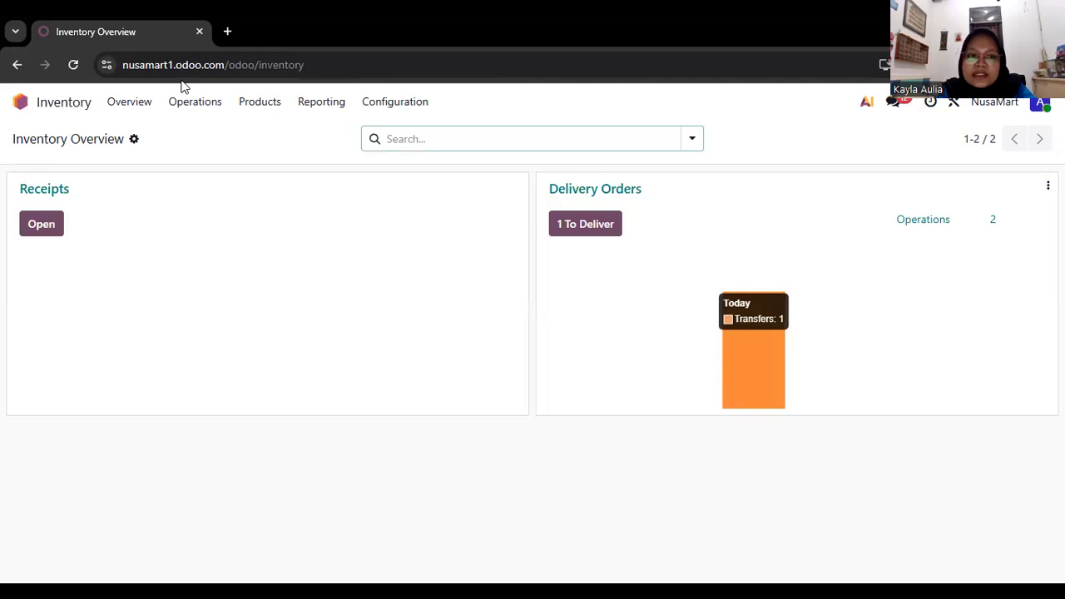
click(256, 106)
click(268, 133)
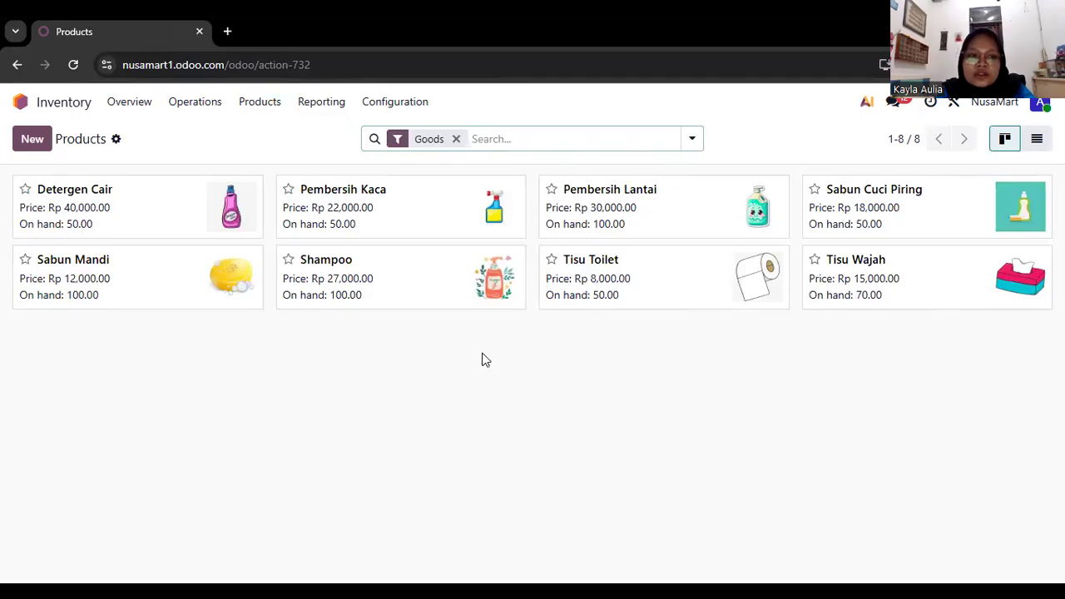
Return to the Inventory Overview and open today's ready delivery order for the tissue sale.
scroll(486, 360, left, 5)
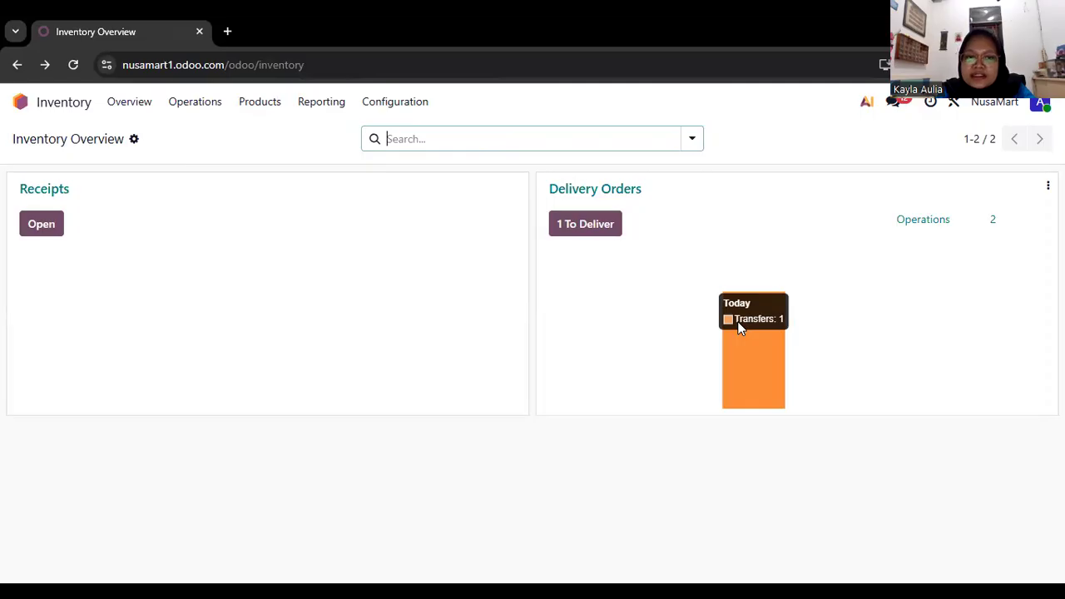
click(740, 329)
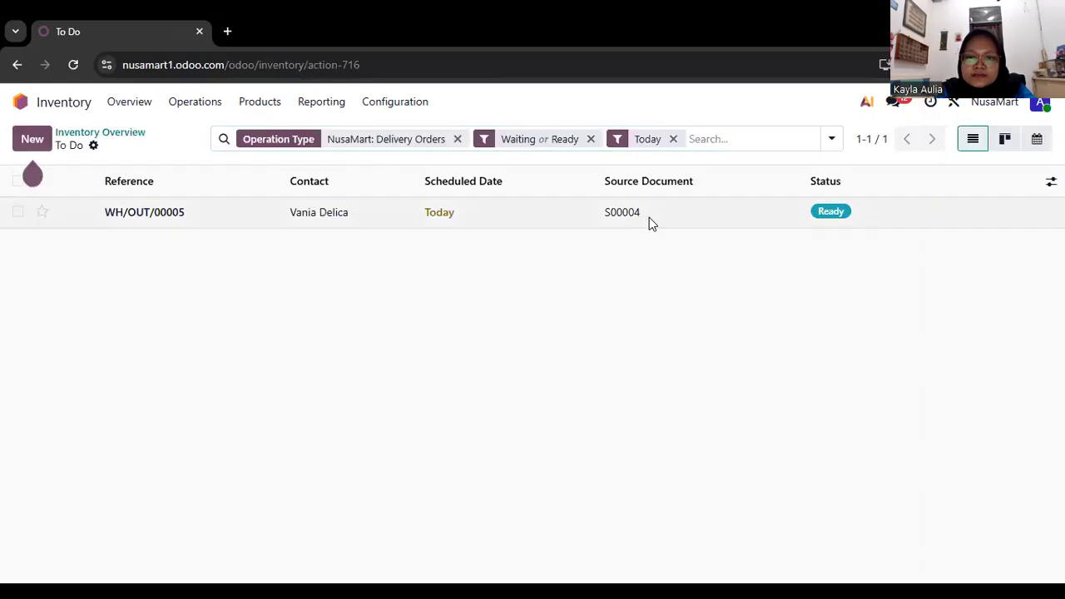
click(649, 217)
Validate the delivery of 50 Tisu Toilet and 70 Tisu Wajah, confirming the SMS notification to the customer.
scroll(468, 392, down, 1)
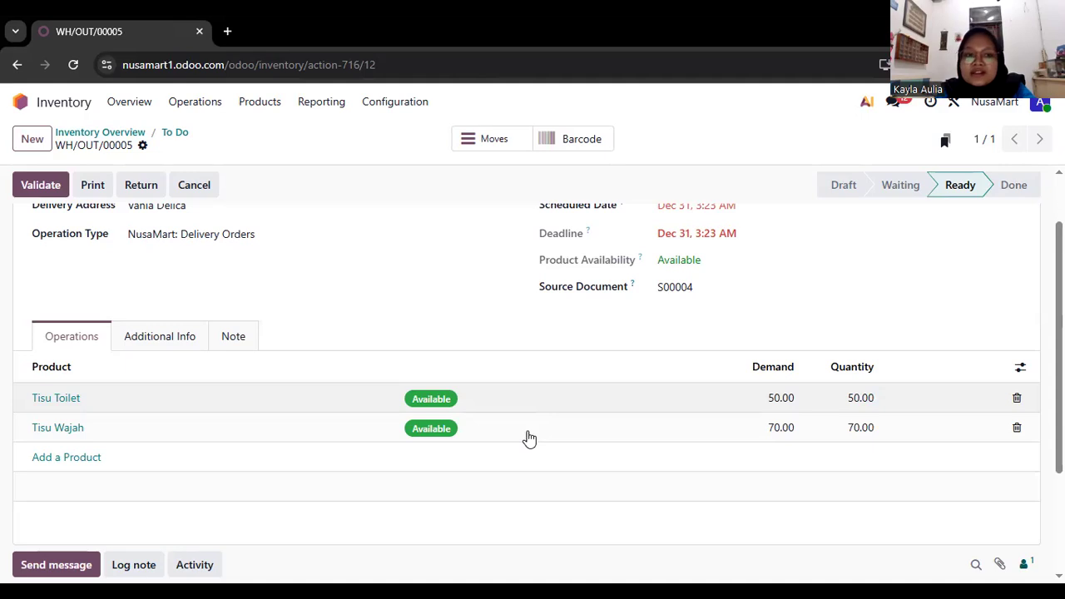
scroll(530, 438, up, 1)
scroll(529, 437, down, 2)
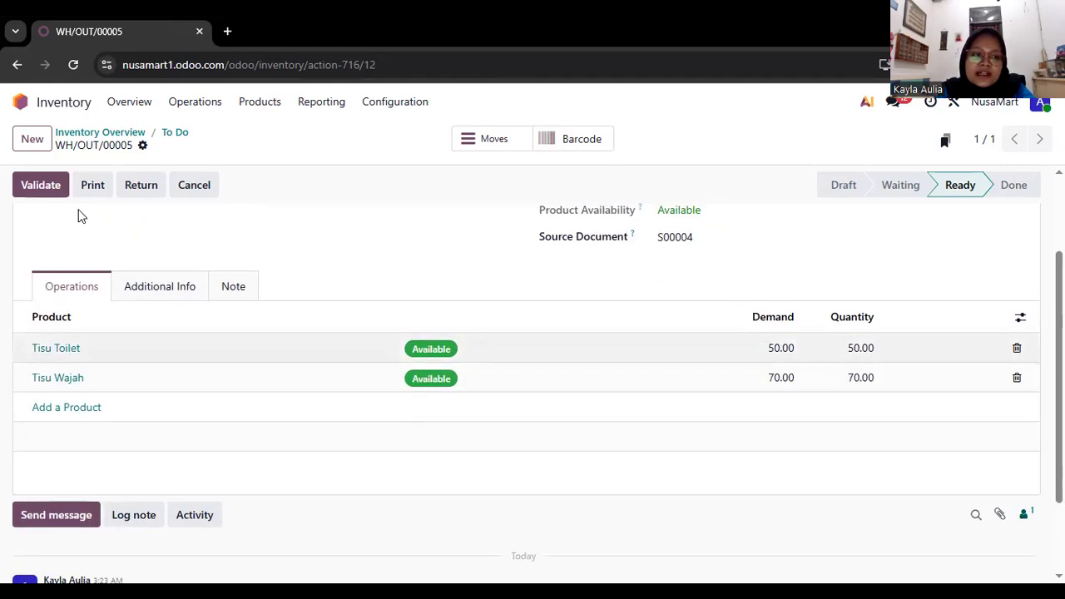
scroll(58, 208, up, 2)
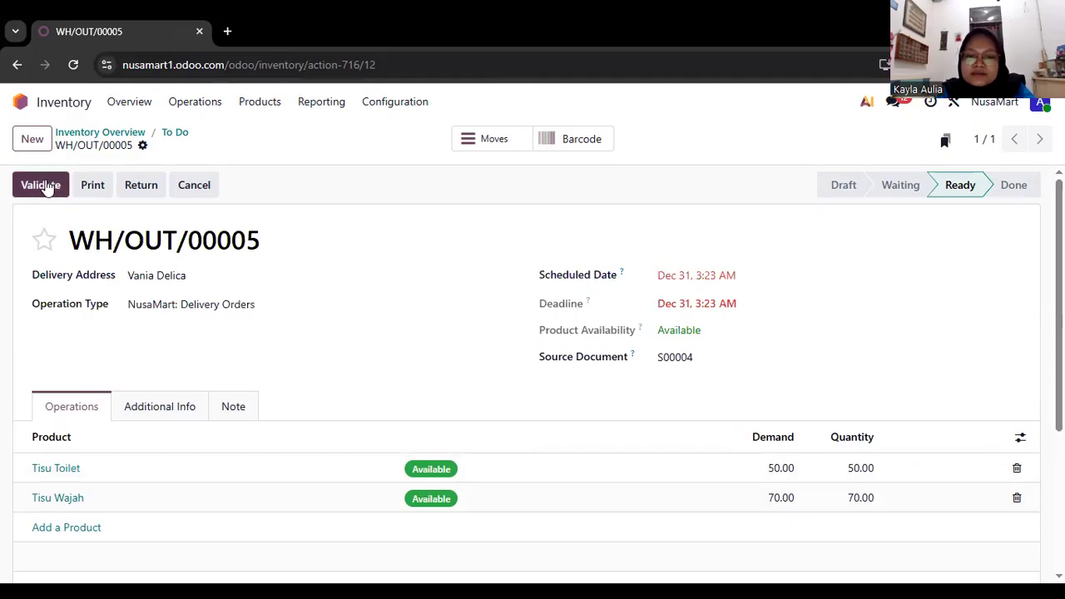
click(47, 186)
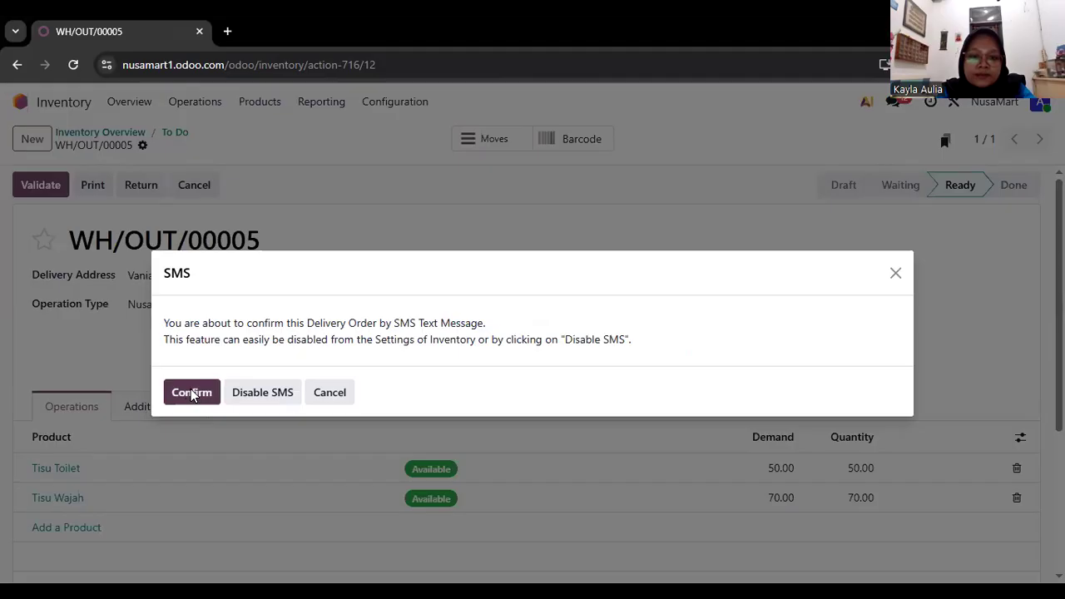
click(192, 392)
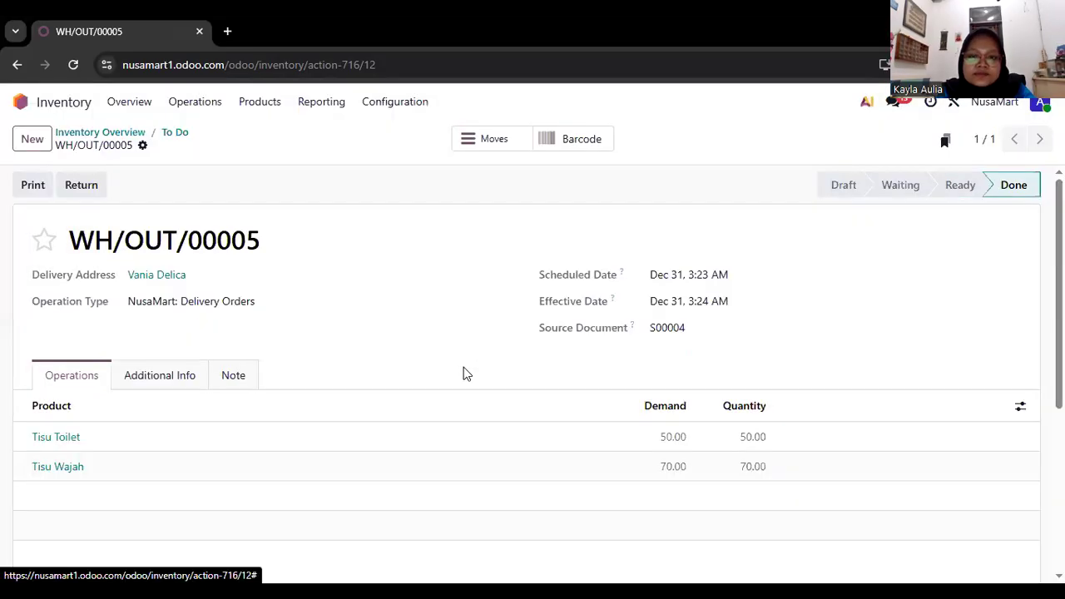
Leave the completed delivery and recheck the on-hand stock of both tissue products in the product list.
key(alt+Left)
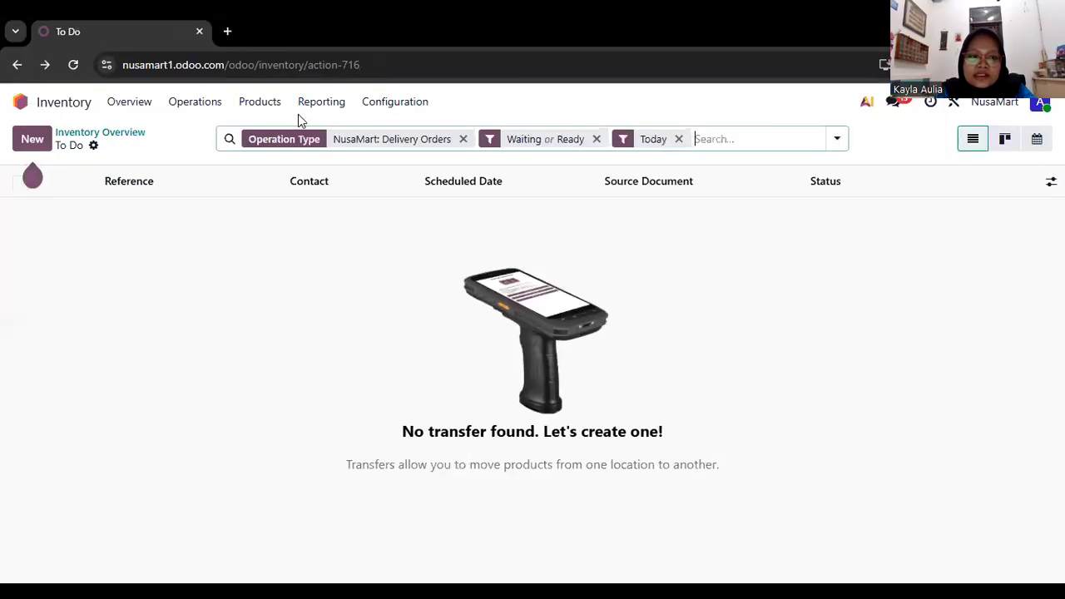
click(260, 103)
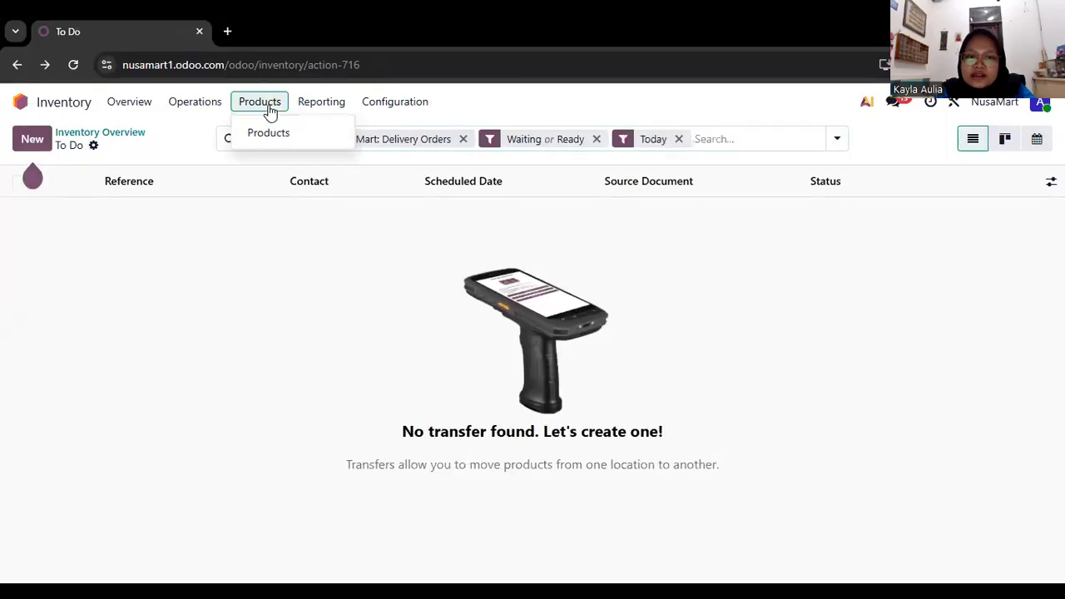
click(269, 134)
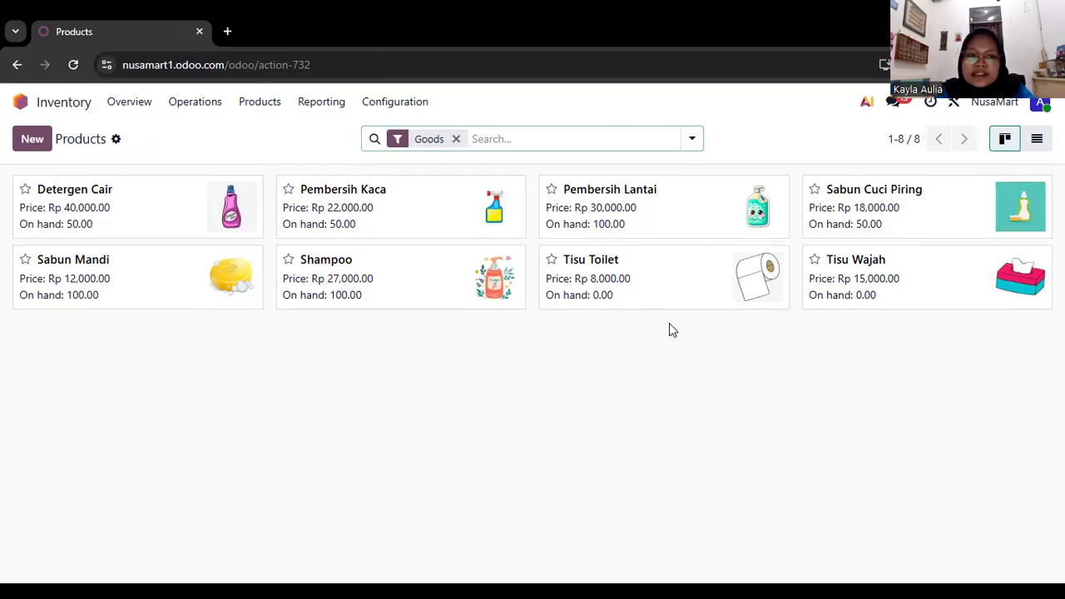
Switch back to the Sales app and open the sales orders list to check the invoice status.
scroll(673, 330, left, 5)
scroll(672, 330, left, 5)
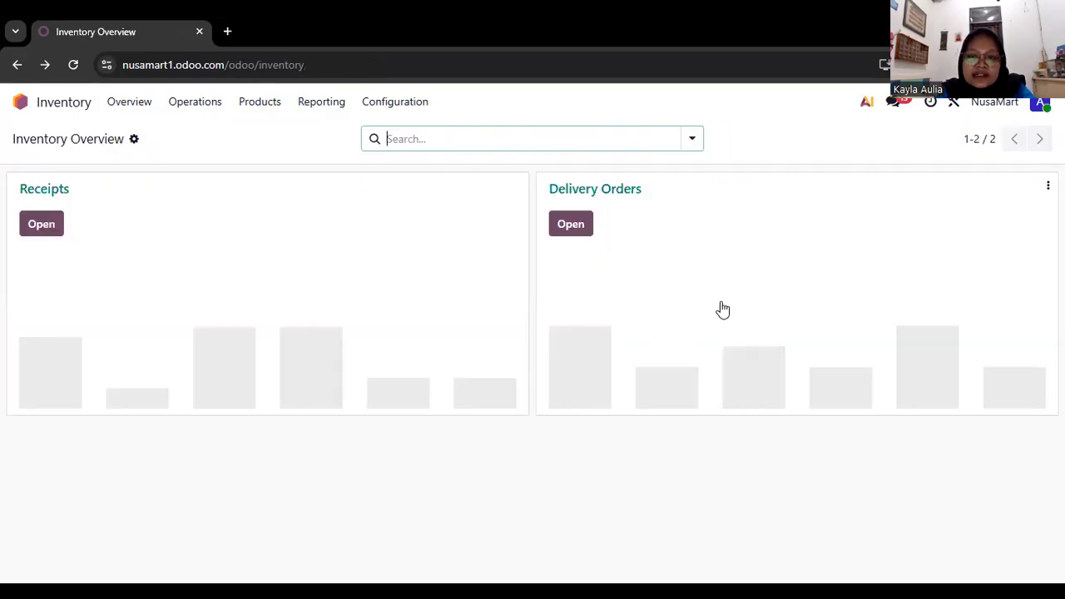
scroll(721, 309, left, 5)
click(792, 241)
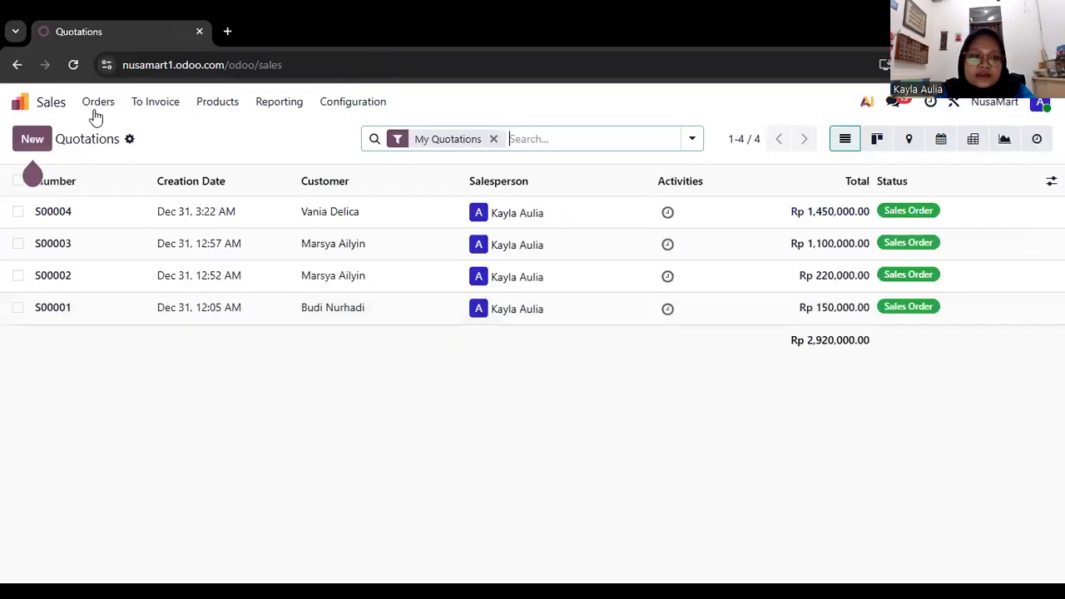
click(100, 107)
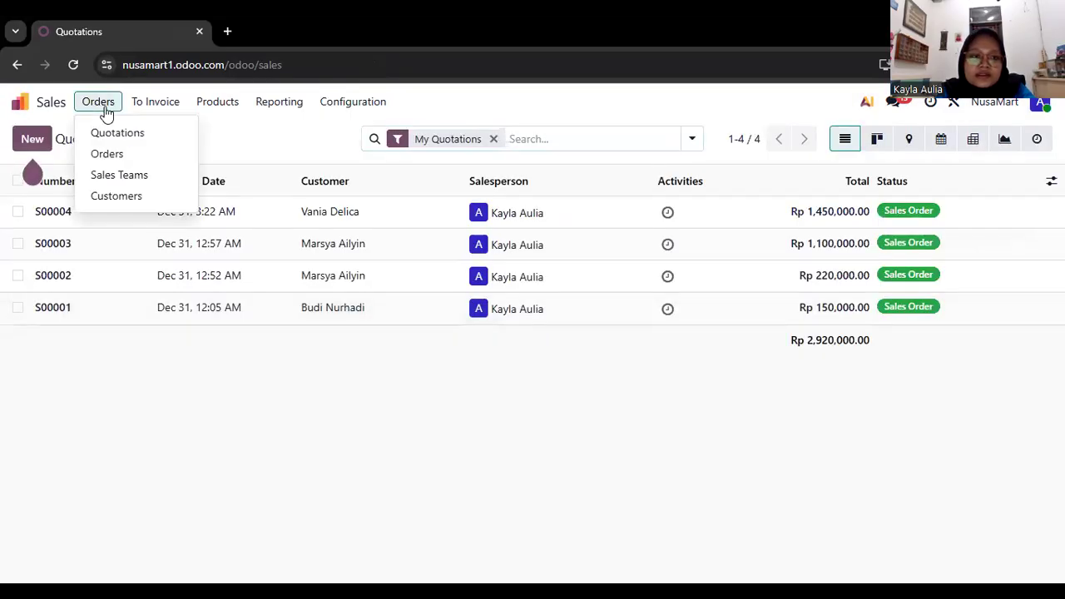
click(127, 155)
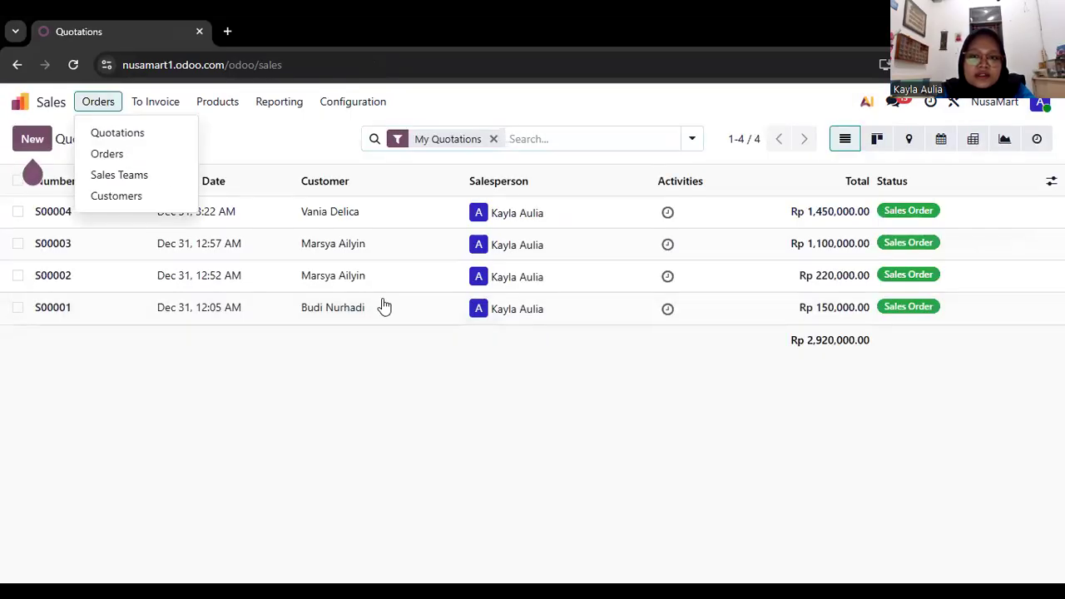
Open the newest sales order for the tissue products and go to its linked customer invoice to review the invoice lines.
click(722, 209)
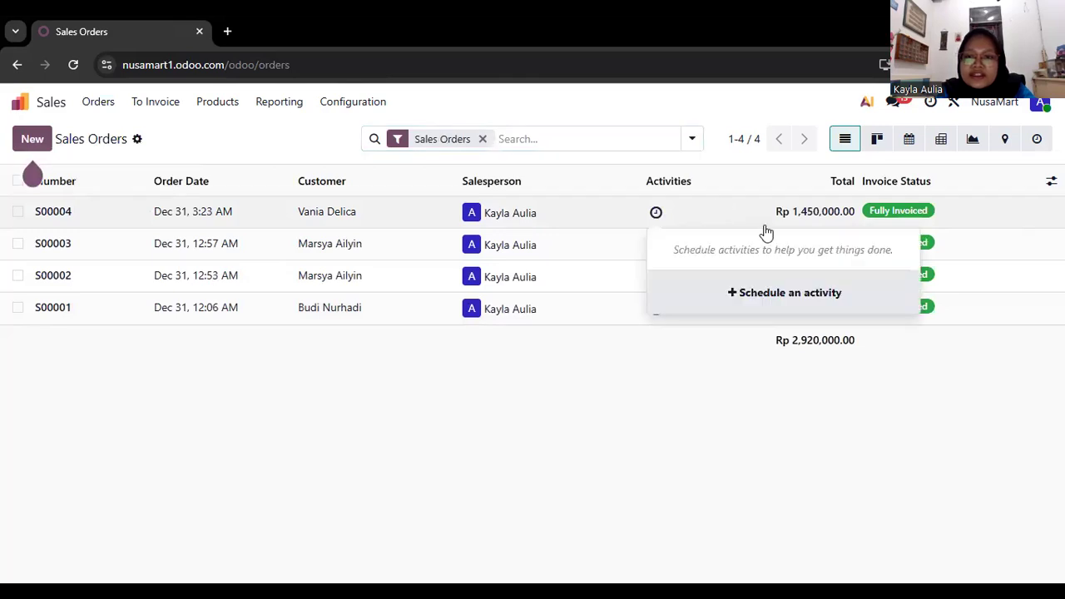
click(849, 224)
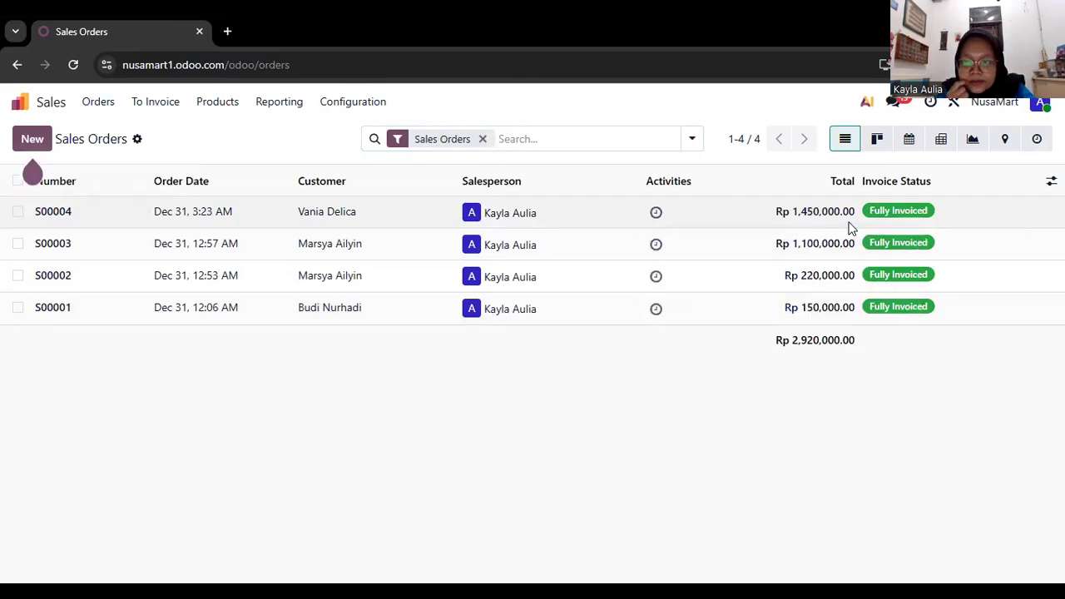
click(851, 226)
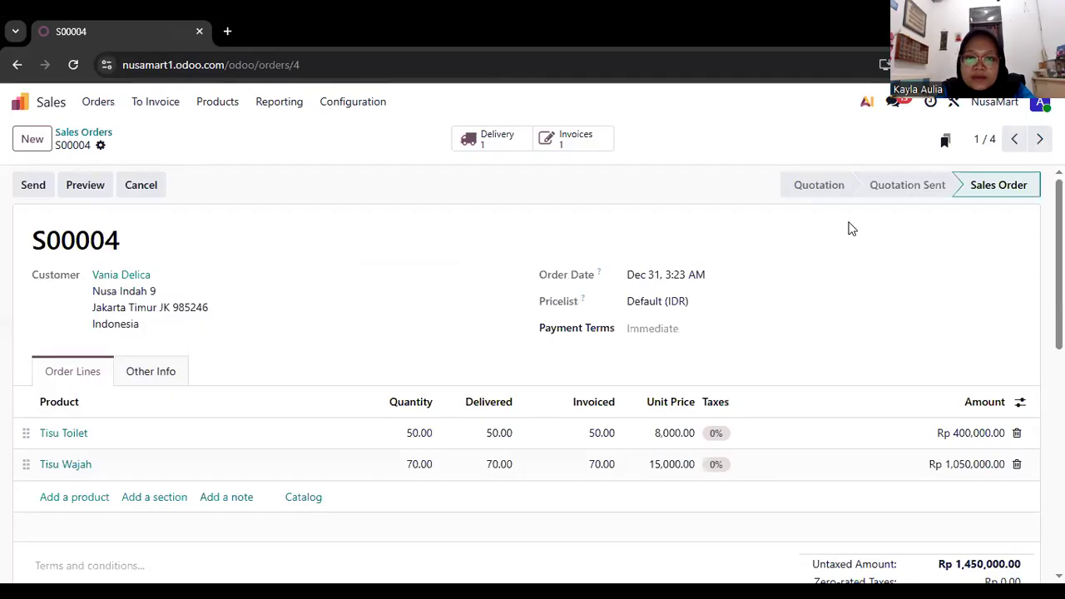
click(564, 141)
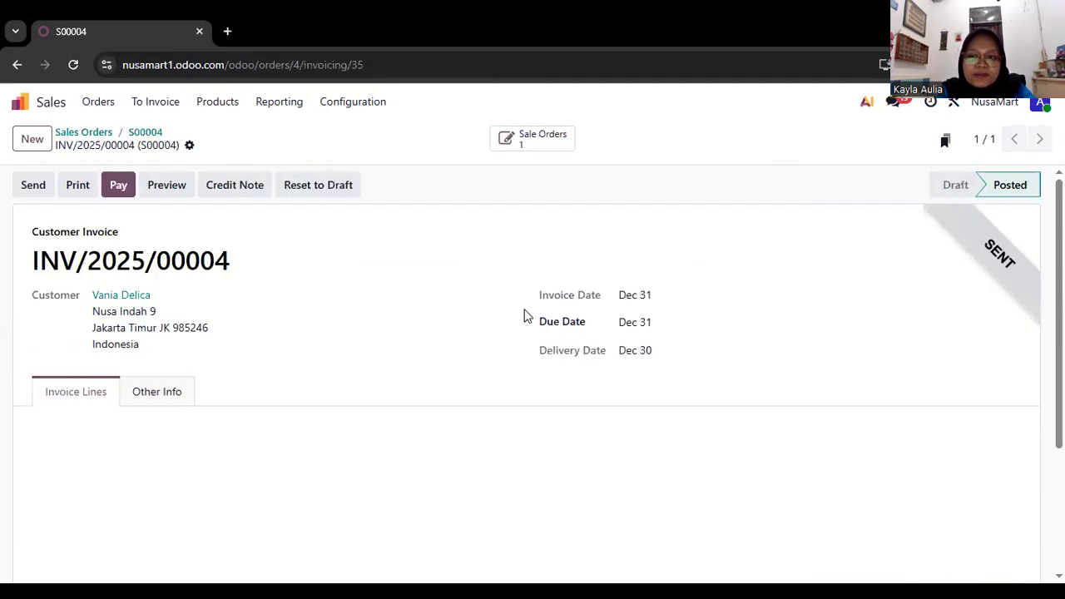
scroll(323, 303, down, 1)
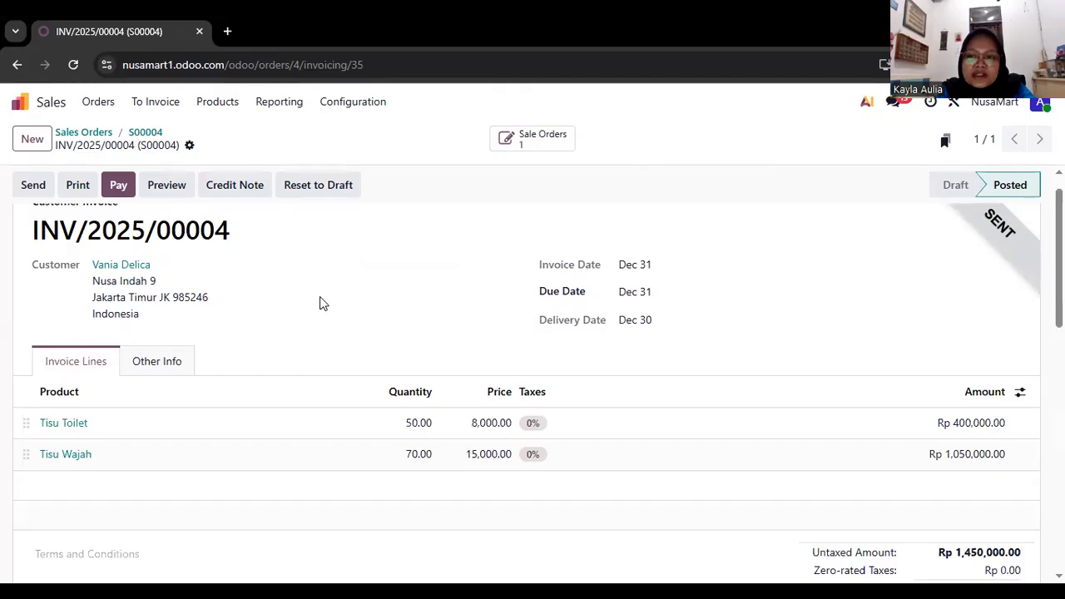
scroll(482, 283, up, 1)
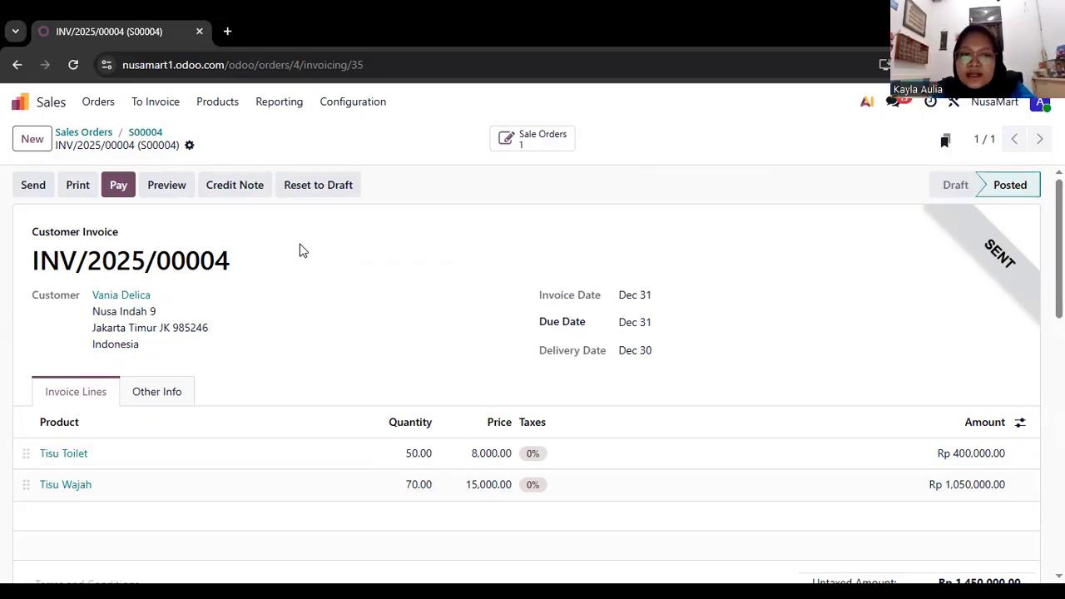
Register the customer invoice's full payment of Rp 1,450,000.00 with the Bank journal and Manual Payment method.
click(121, 186)
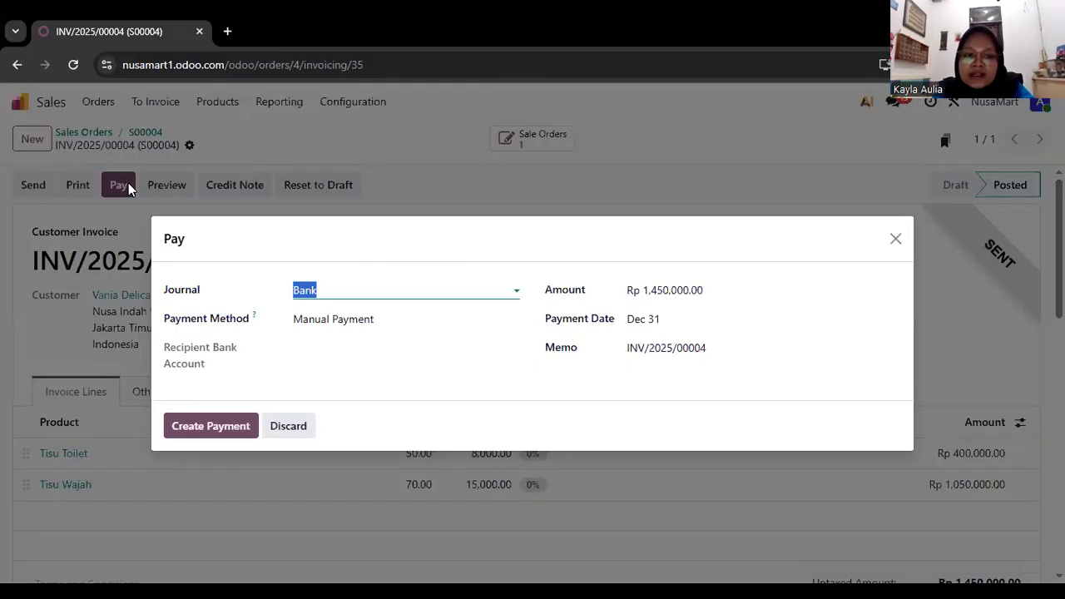
click(366, 289)
click(376, 317)
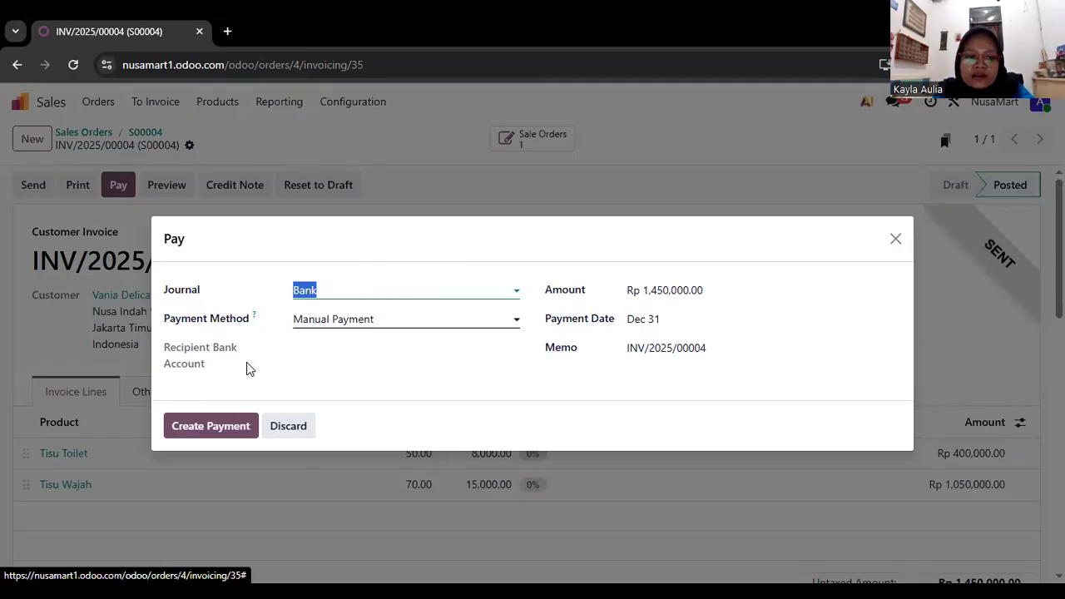
click(215, 425)
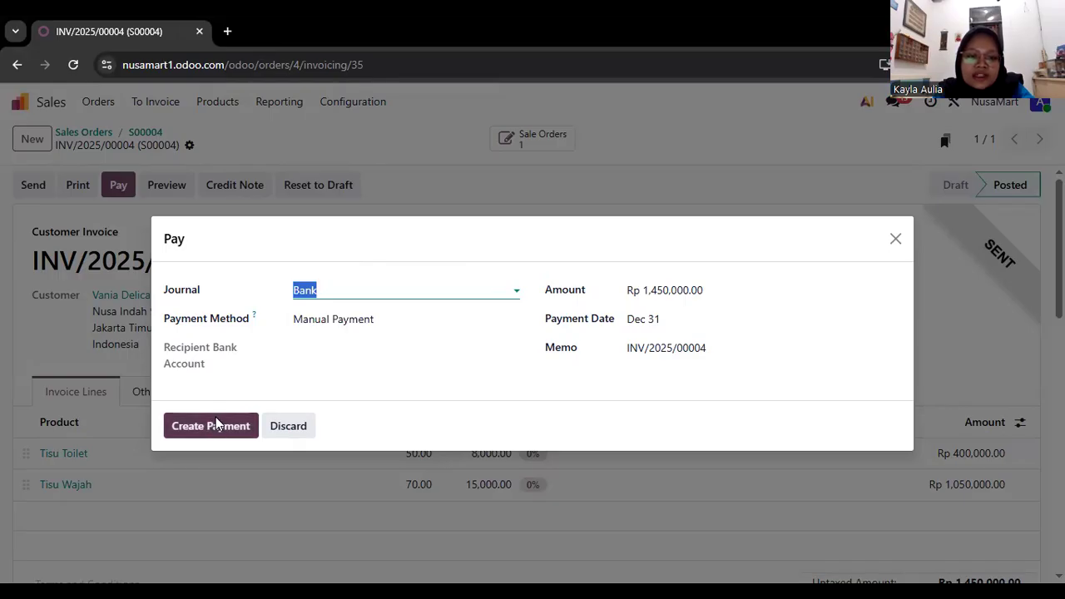
click(216, 425)
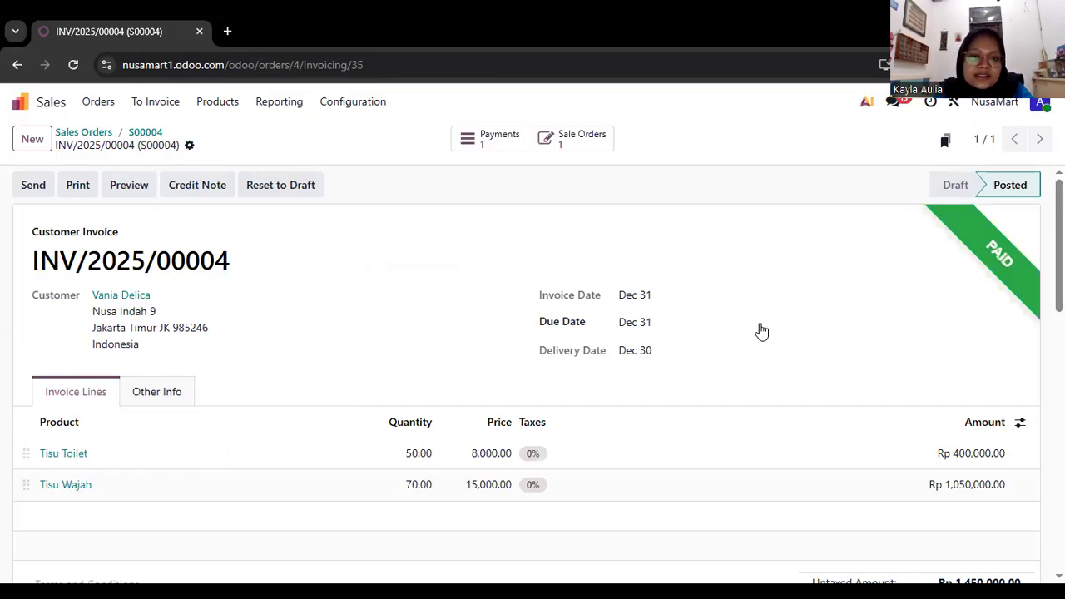
Leave the paid invoice and go back past its sales order to the Quotations list.
scroll(761, 331, left, 5)
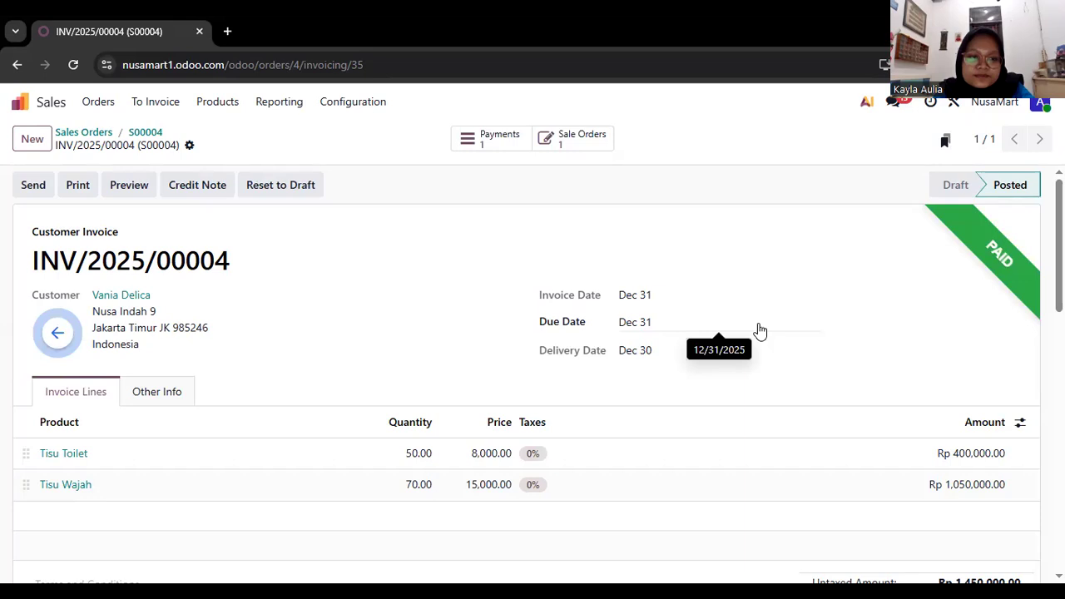
scroll(759, 330, left, 3)
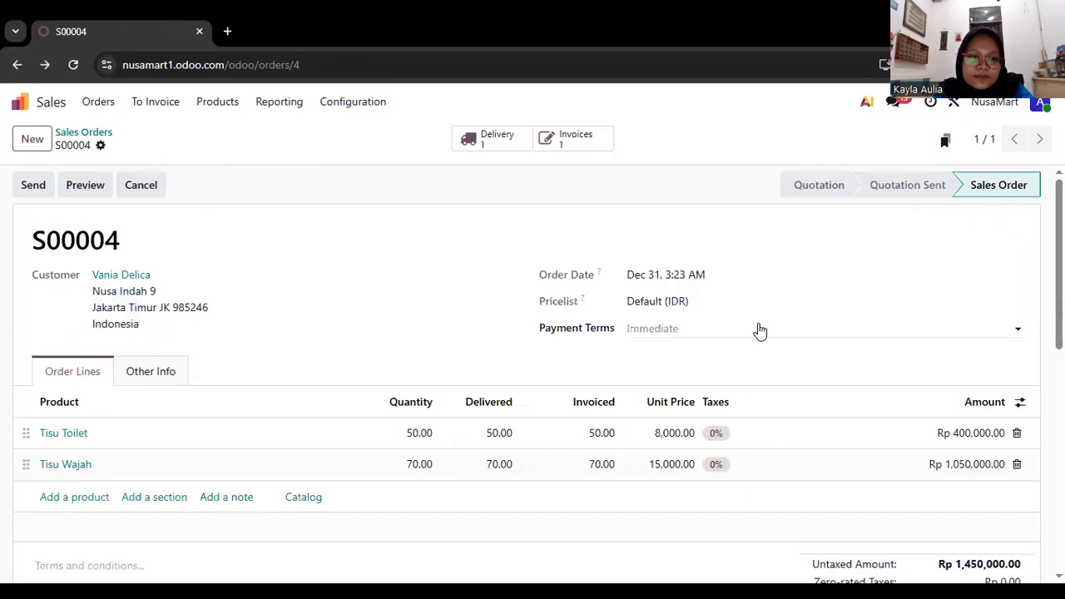
scroll(760, 330, left, 5)
scroll(599, 428, left, 5)
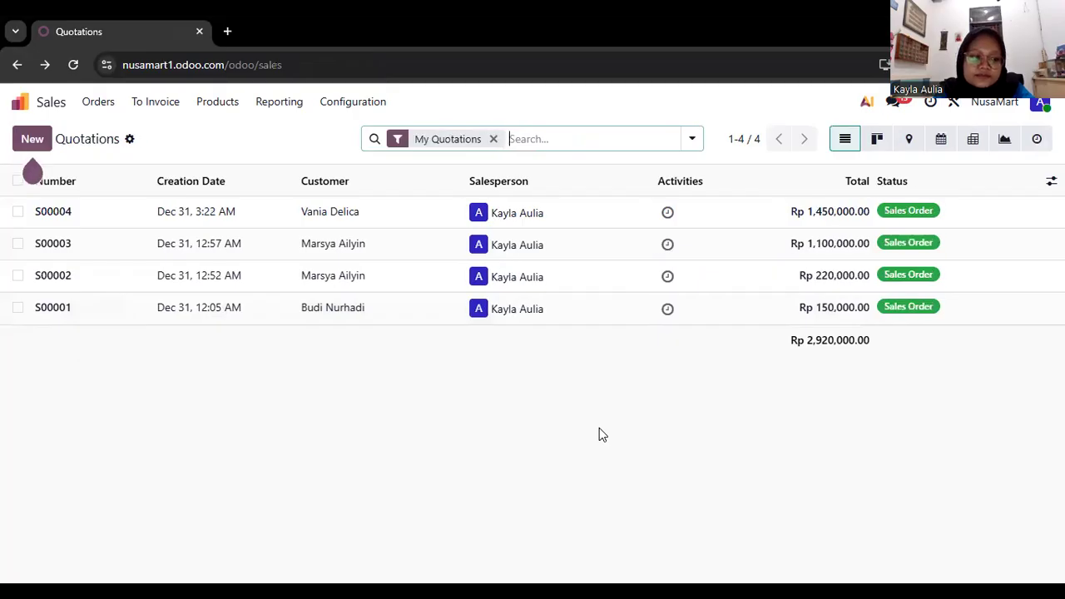